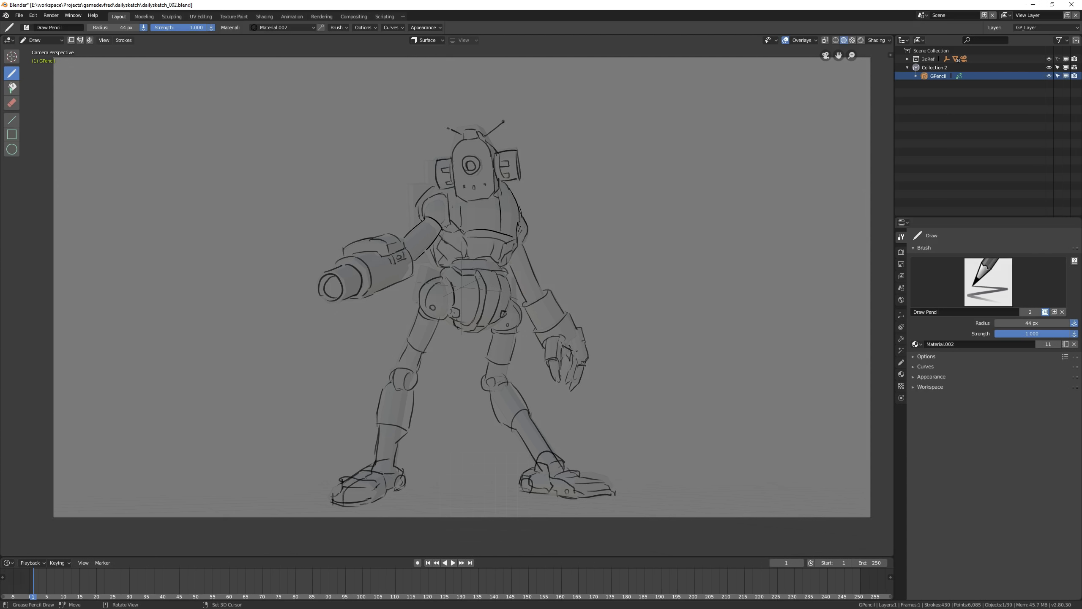
- Hide the 3dRef collection to view the line sketch alone, and bring the reference back
{"action": "scroll", "coordinate": [633, 230], "scroll_direction": "down", "scroll_amount": 2}
{"action": "scroll", "coordinate": [633, 230], "scroll_direction": "up", "scroll_amount": 2}
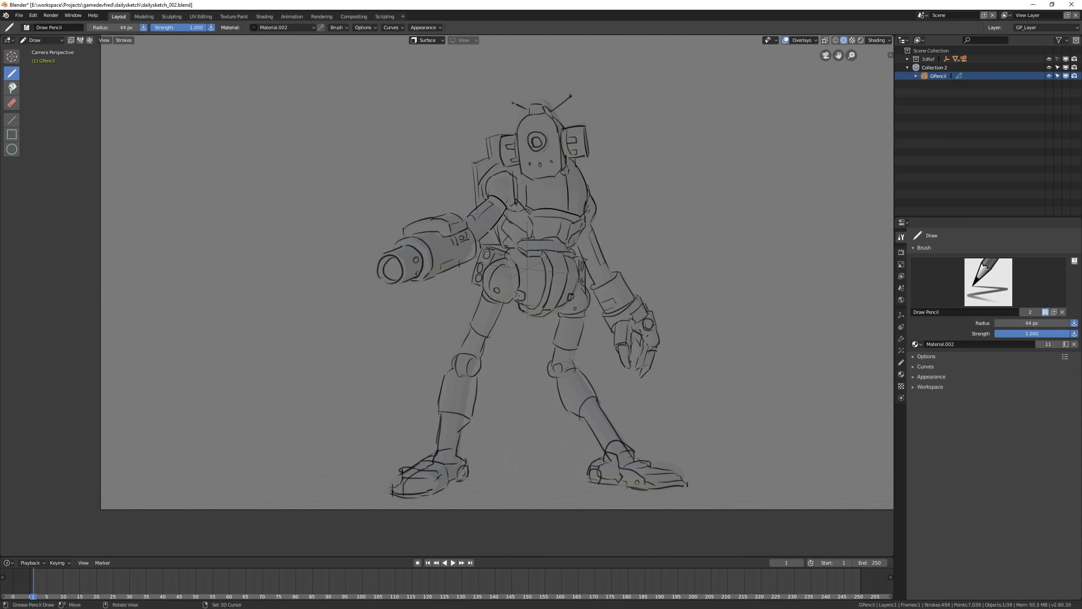
{"action": "left_click", "coordinate": [1048, 59]}
{"action": "scroll", "coordinate": [629, 178], "scroll_direction": "down", "scroll_amount": 2}
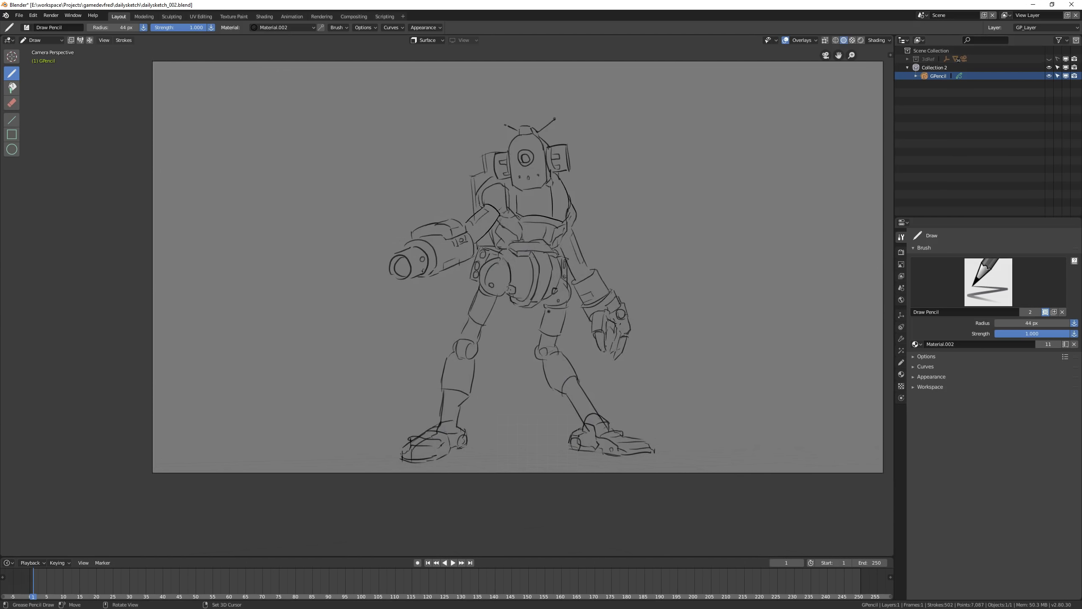
{"action": "key", "text": "ctrl+z"}
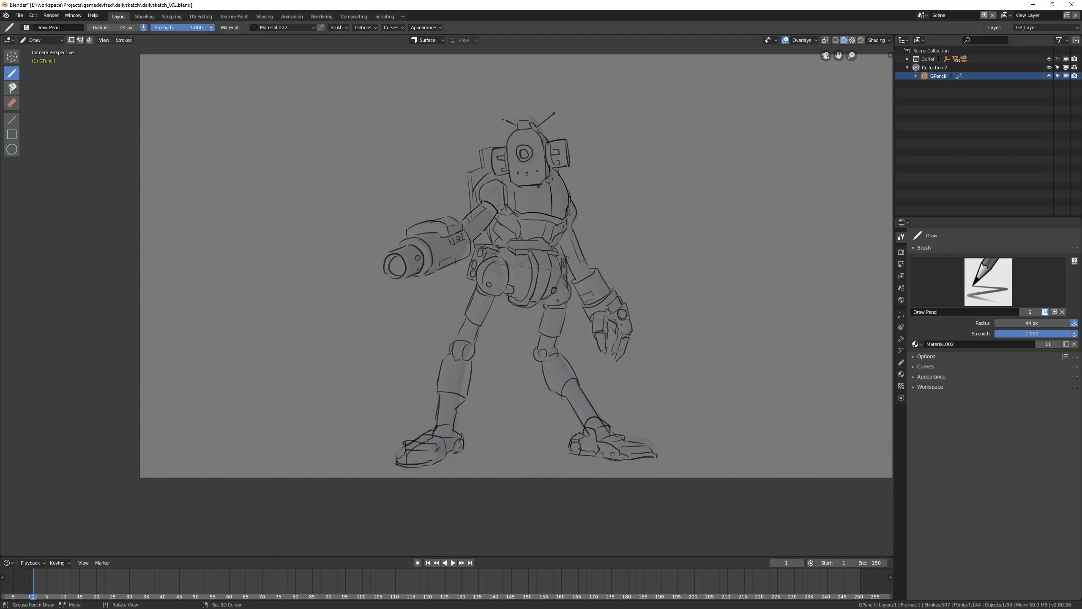
- Save the file and rename Collection 2 to sketch
{"action": "key", "text": "ctrl+s"}
{"action": "mouse_move", "coordinate": [795, 156]}
{"action": "middle_mouse_down"}
{"action": "mouse_move", "coordinate": [635, 211]}
{"action": "mouse_move", "coordinate": [460, 246]}
{"action": "mouse_move", "coordinate": [537, 234]}
{"action": "middle_mouse_up"}
{"action": "double_click", "coordinate": [938, 67]}
{"action": "type", "text": "sketch"}
{"action": "key", "text": "Return"}
{"action": "mouse_move", "coordinate": [639, 180]}
{"action": "middle_mouse_down"}
{"action": "mouse_move", "coordinate": [586, 205]}
{"action": "mouse_move", "coordinate": [786, 134]}
{"action": "middle_mouse_up"}
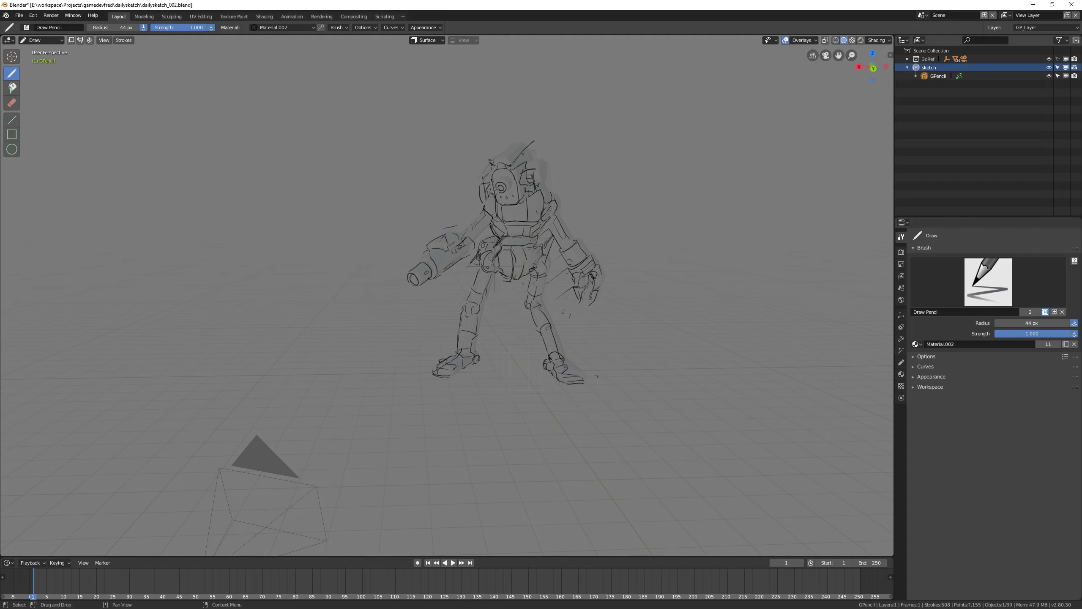
- Turn off the fading of 3D objects behind the grease pencil drawing in the viewport overlays
{"action": "middle_click_drag", "start_coordinate": [725, 117], "coordinate": [704, 198]}
{"action": "left_click", "coordinate": [803, 40]}
{"action": "left_click", "coordinate": [752, 251]}
{"action": "middle_click_drag", "start_coordinate": [639, 342], "coordinate": [690, 333]}
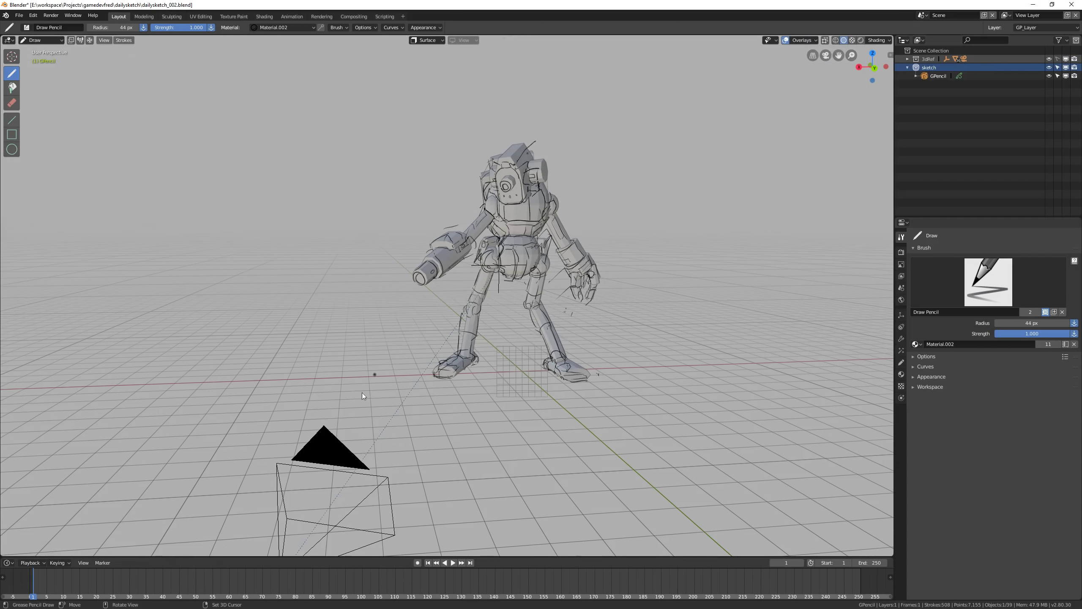
- Switch to Object Mode and move the Camera from the 3dRef collection into the sketch collection
{"action": "key", "text": "ctrl+Tab"}
{"action": "scroll", "coordinate": [333, 460], "scroll_direction": "down", "scroll_amount": 2}
{"action": "left_click", "coordinate": [334, 454]}
{"action": "left_click", "coordinate": [908, 59]}
{"action": "left_click_drag", "start_coordinate": [980, 217], "coordinate": [980, 448]}
{"action": "left_click_drag", "start_coordinate": [939, 67], "coordinate": [929, 392]}
{"action": "left_click", "coordinate": [908, 59]}
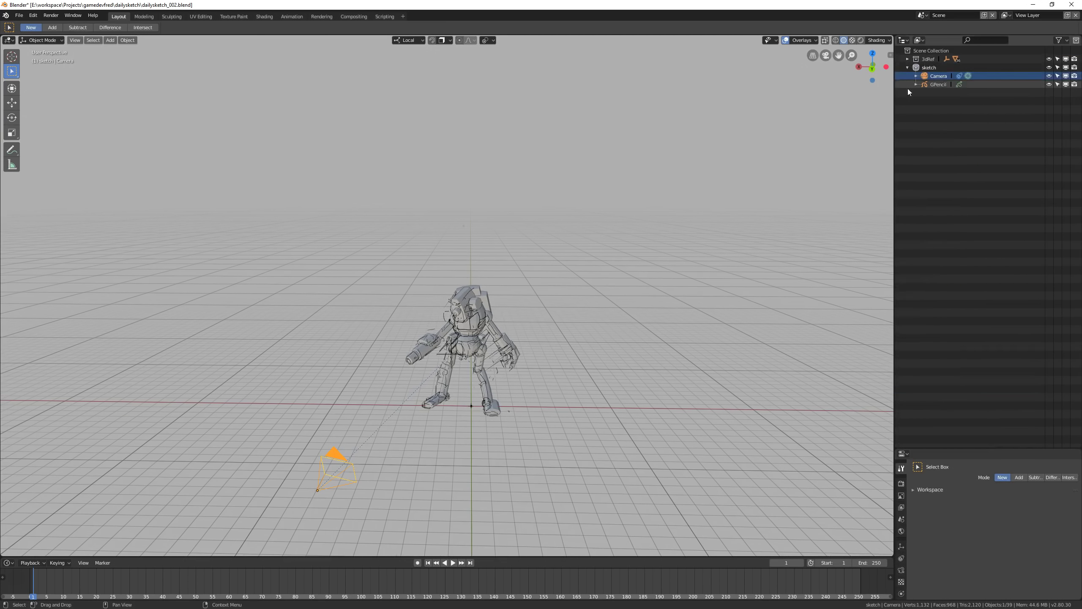
- Hide the GPencil object in the camera view and set the viewport lighting to MatCap
{"action": "left_click", "coordinate": [825, 55]}
{"action": "left_click", "coordinate": [1049, 85]}
{"action": "left_click", "coordinate": [884, 40]}
{"action": "left_click", "coordinate": [891, 65]}
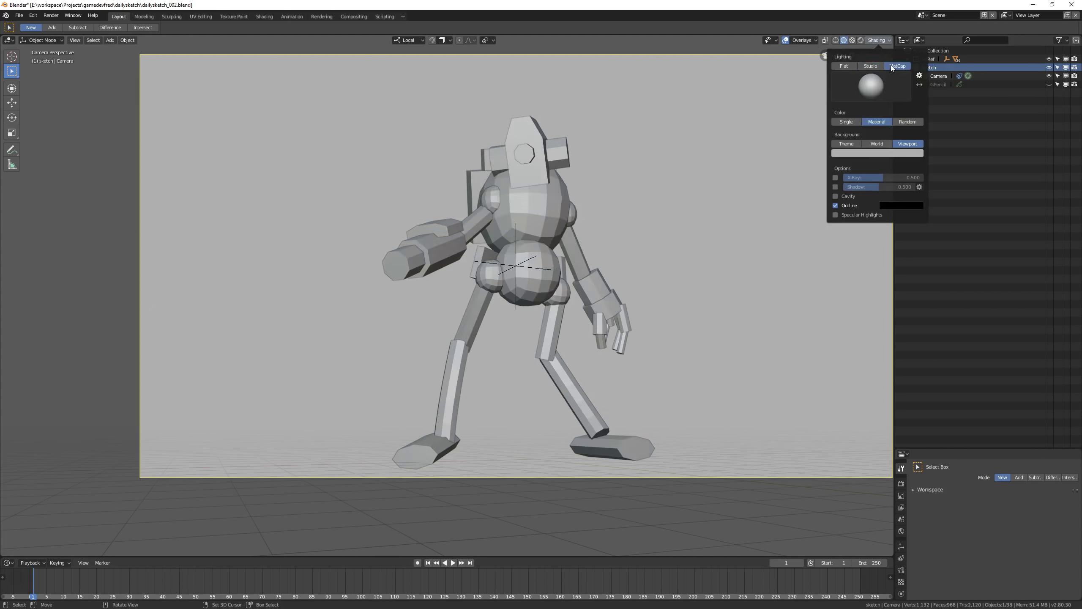
- Shade all the robot's reference meshes smooth and try out other MatCaps on them
{"action": "key", "text": "a"}
{"action": "key", "text": "alt+a"}
{"action": "left_click", "coordinate": [884, 41]}
{"action": "left_click", "coordinate": [871, 85]}
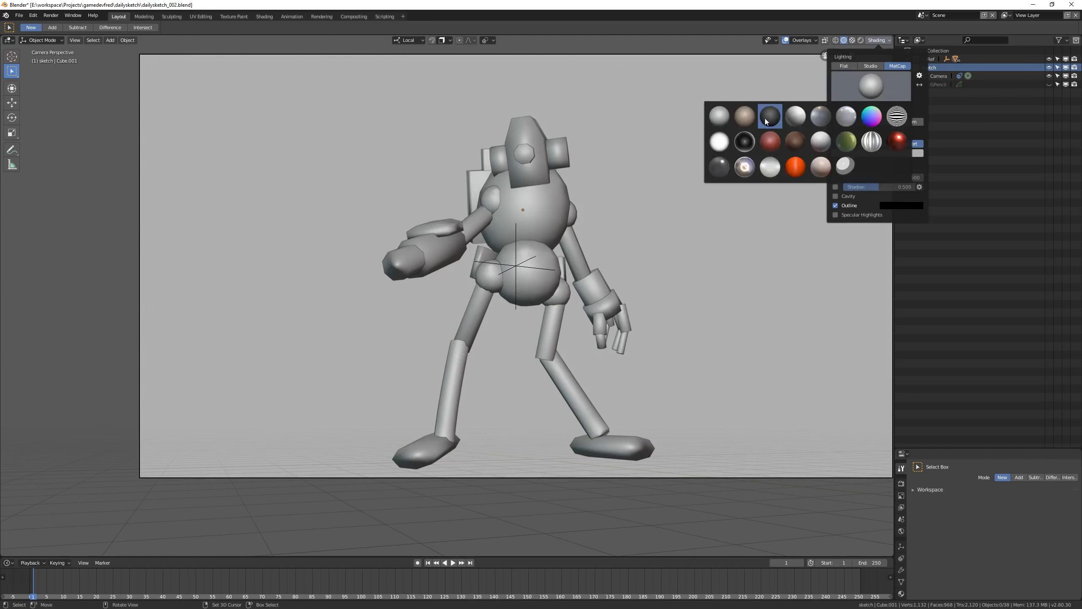
{"action": "left_click", "coordinate": [734, 163]}
{"action": "left_click", "coordinate": [871, 86]}
{"action": "left_click", "coordinate": [720, 116]}
- Enable viewport shadows with a strength of 0.963
{"action": "left_click", "coordinate": [835, 187]}
{"action": "left_click", "coordinate": [920, 187]}
{"action": "mouse_move", "coordinate": [904, 187]}
{"action": "left_mouse_down"}
{"action": "mouse_move", "coordinate": [934, 213]}
{"action": "mouse_move", "coordinate": [903, 190]}
{"action": "left_mouse_up"}
{"action": "left_click", "coordinate": [920, 187]}
- Set all the robot's reference meshes back to flat shading
{"action": "key", "text": "a"}
{"action": "right_click", "coordinate": [548, 185]}
{"action": "left_click", "coordinate": [550, 194]}
{"action": "left_click", "coordinate": [619, 188]}
- Compare several MatCaps on the robot and choose the white one that darkens towards its shaded edge
{"action": "left_click", "coordinate": [876, 40]}
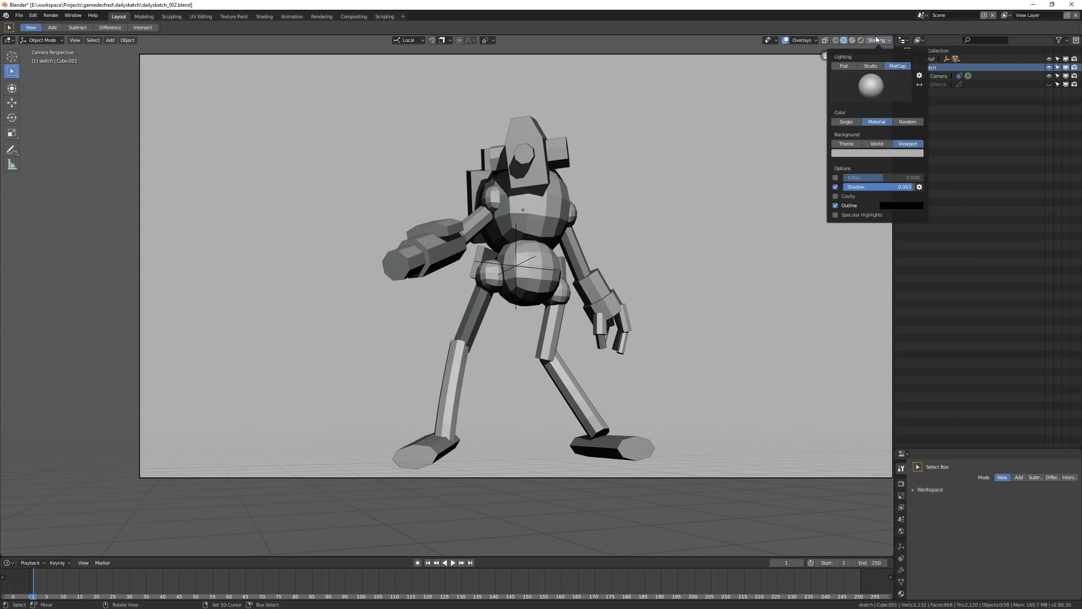
{"action": "left_click", "coordinate": [888, 87]}
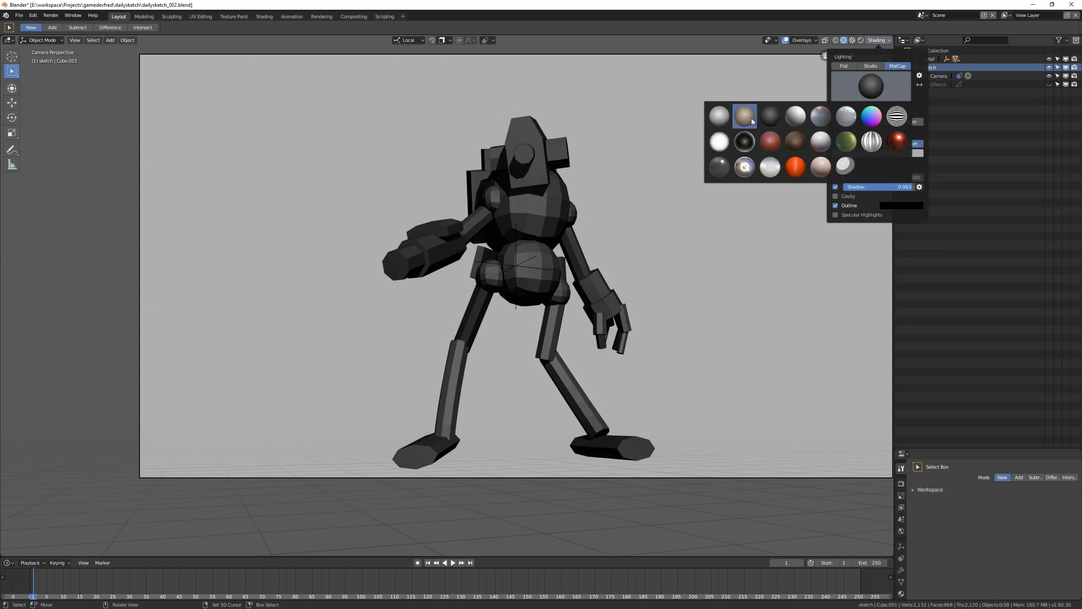
{"action": "left_click", "coordinate": [770, 167]}
{"action": "left_click", "coordinate": [871, 88]}
{"action": "left_click", "coordinate": [814, 146]}
{"action": "left_click", "coordinate": [866, 84]}
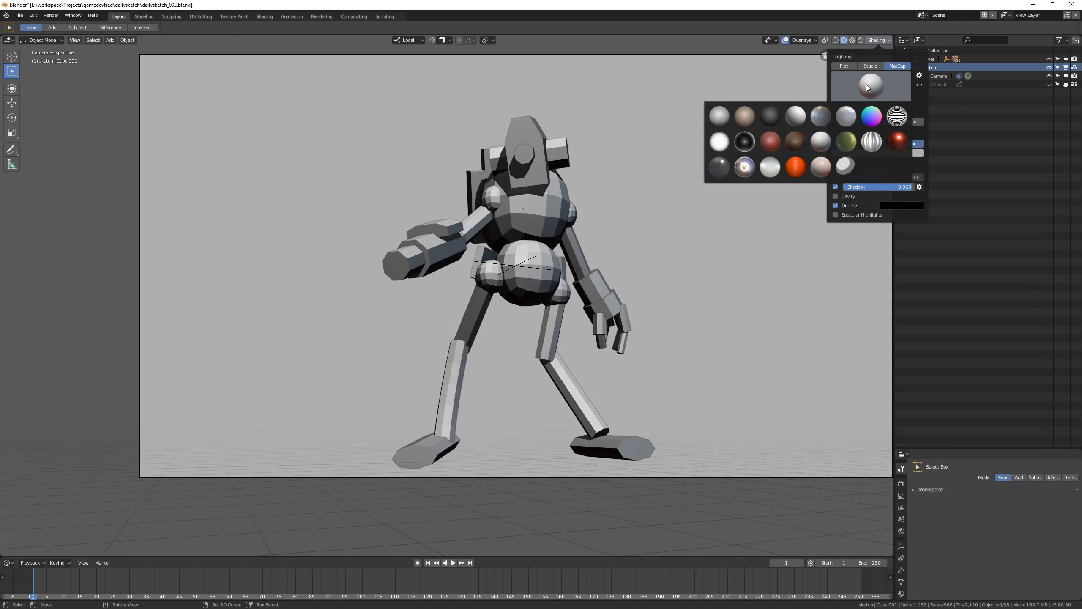
{"action": "left_click", "coordinate": [822, 114]}
{"action": "left_click", "coordinate": [871, 87]}
{"action": "left_click", "coordinate": [799, 118]}
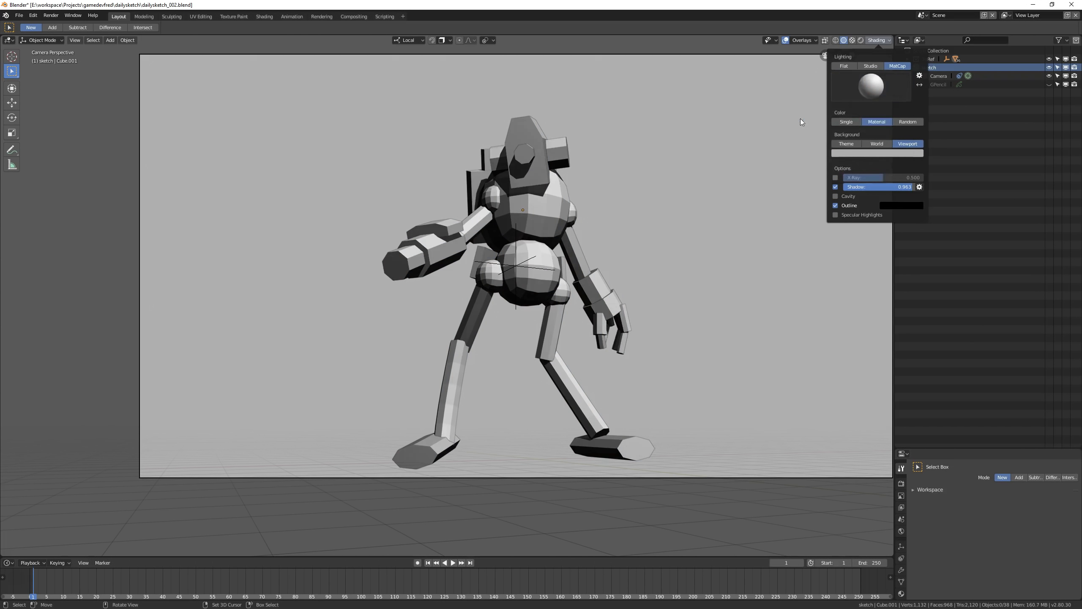
- Show the GPencil object again and place a new layer named fill below the locked lines layer
{"action": "left_click", "coordinate": [1049, 84]}
{"action": "left_click", "coordinate": [916, 84]}
{"action": "left_click", "coordinate": [949, 92]}
{"action": "left_click_drag", "start_coordinate": [980, 448], "coordinate": [934, 192]}
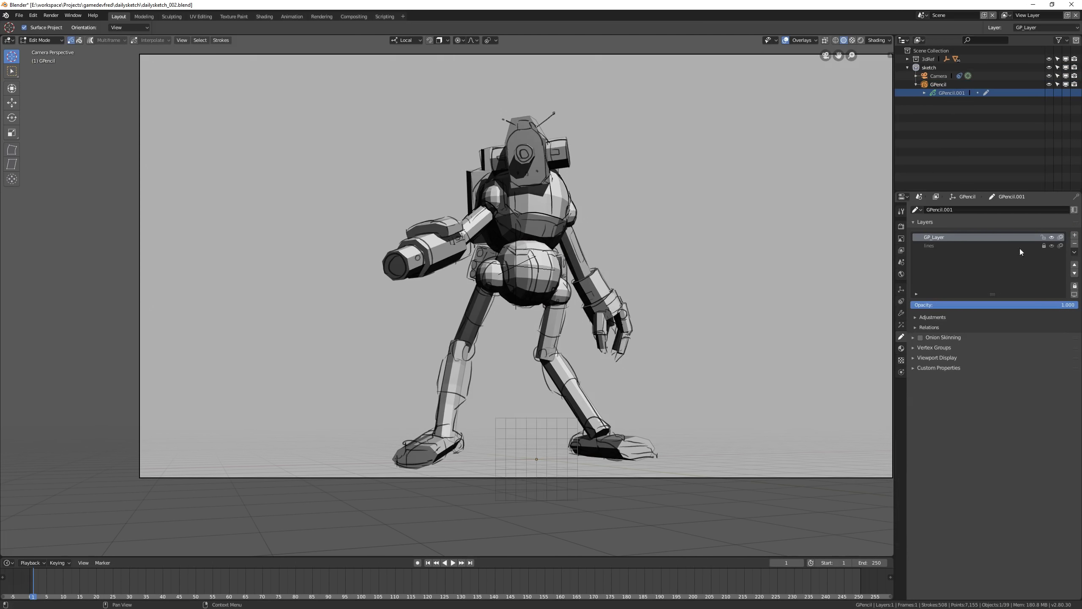
{"action": "left_click", "coordinate": [1074, 273]}
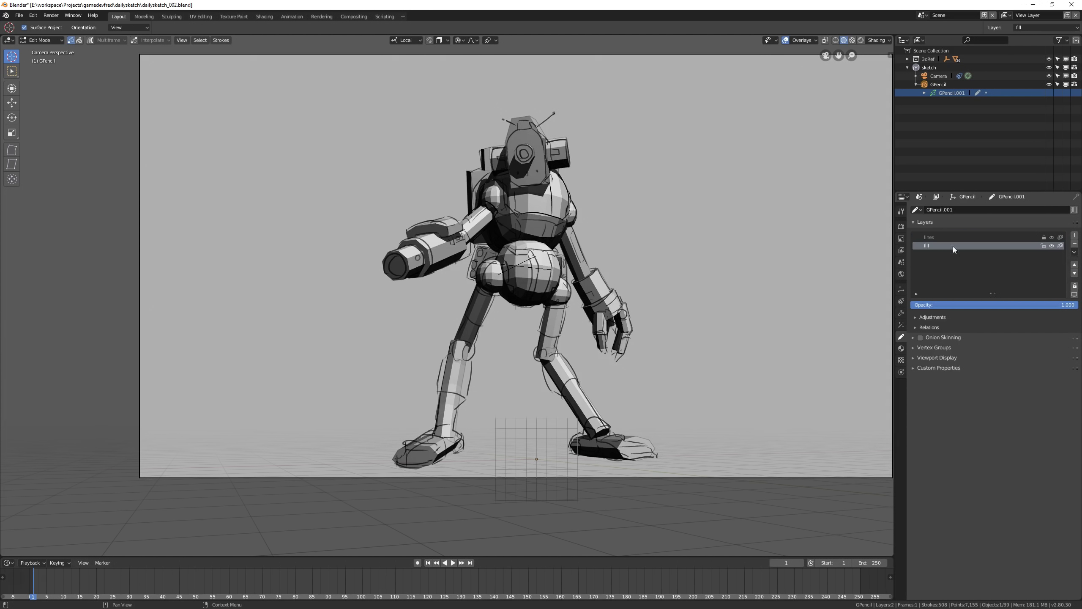
- Turn the fading of 3D objects behind the grease pencil drawing on again
{"action": "left_click", "coordinate": [802, 40]}
{"action": "left_click", "coordinate": [754, 254]}
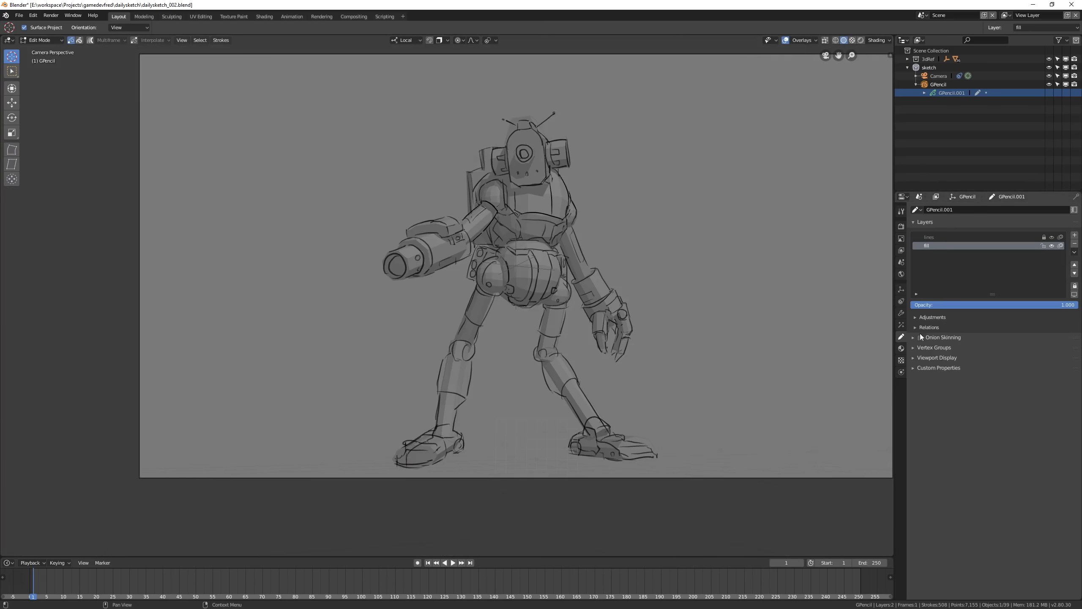
- Set up a grease pencil material named basecolor with Stroke disabled and an opaque slate-blue solid fill
{"action": "left_click", "coordinate": [901, 349]}
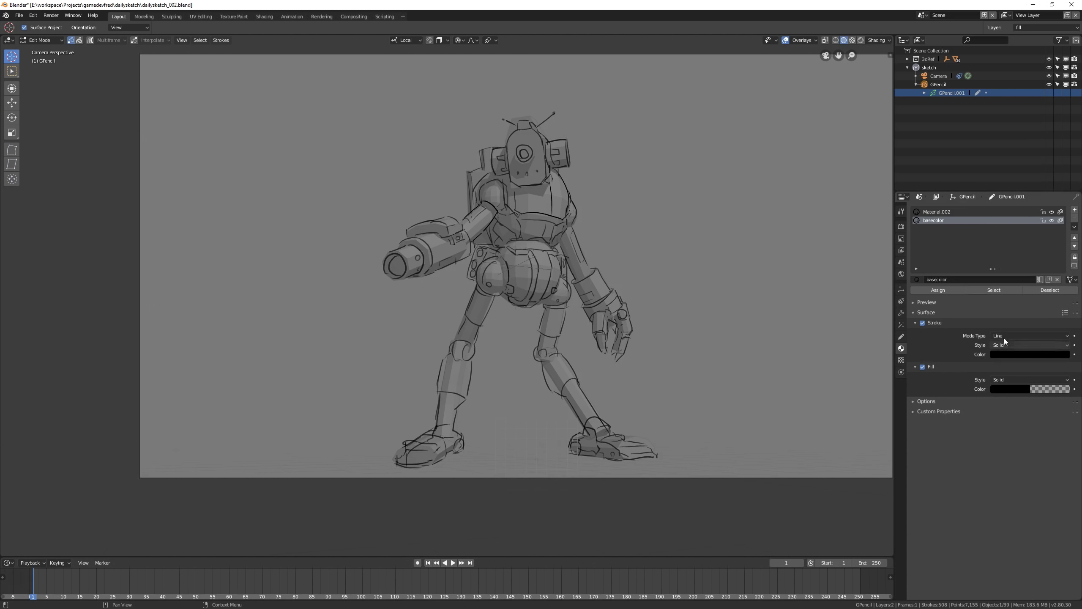
{"action": "left_click", "coordinate": [923, 322]}
{"action": "left_click", "coordinate": [1010, 389]}
{"action": "scroll", "coordinate": [1033, 300], "scroll_direction": "up", "scroll_amount": 7}
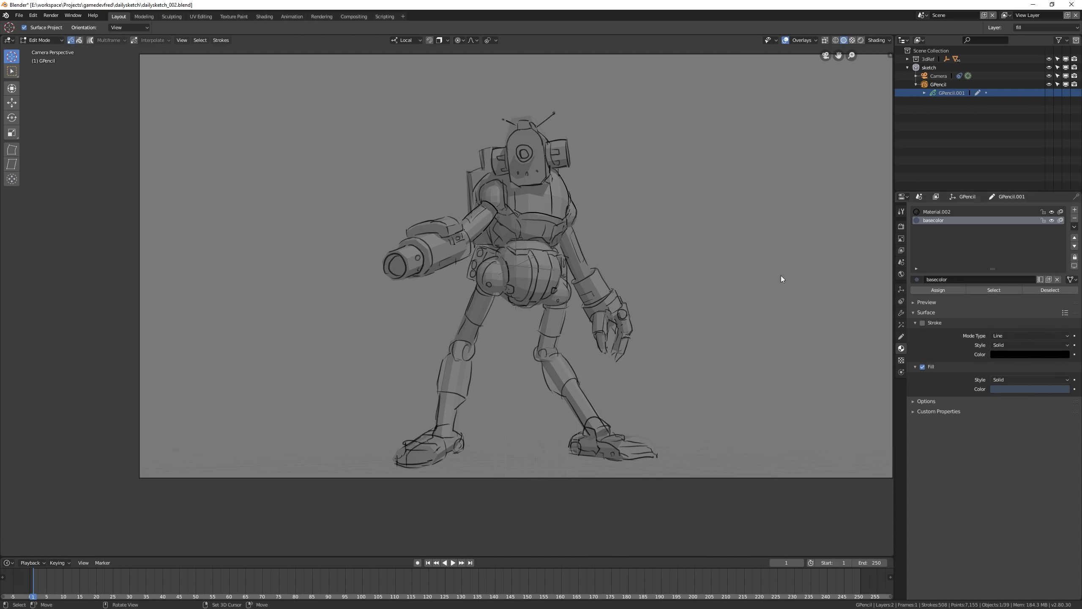
- Switch the GPencil object to Draw mode and show its layers with the fill layer active
{"action": "key", "text": "ctrl+Tab"}
{"action": "left_click", "coordinate": [579, 170]}
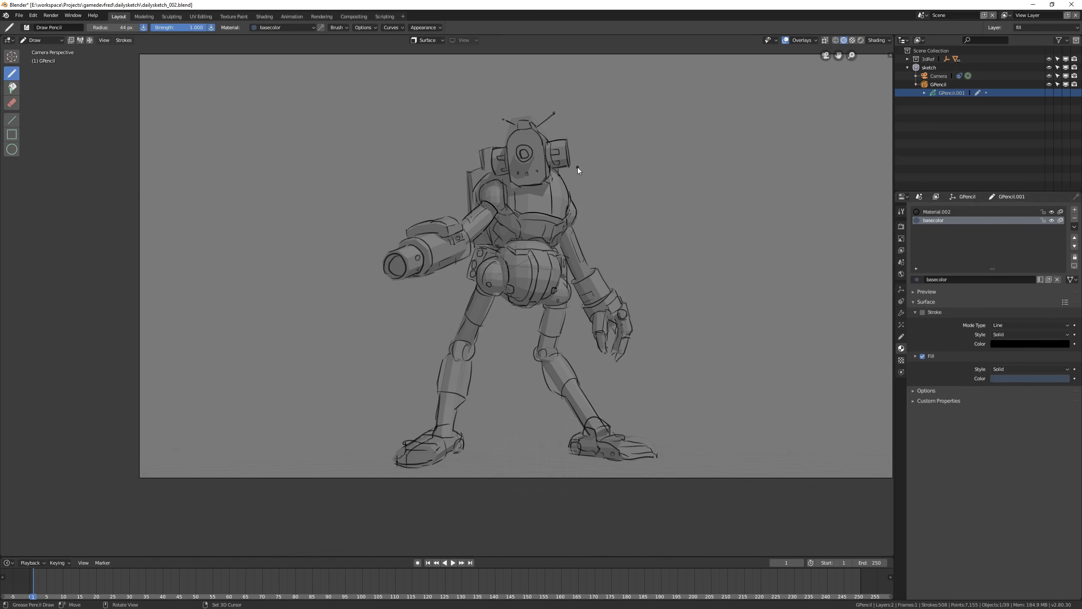
{"action": "left_click", "coordinate": [902, 336]}
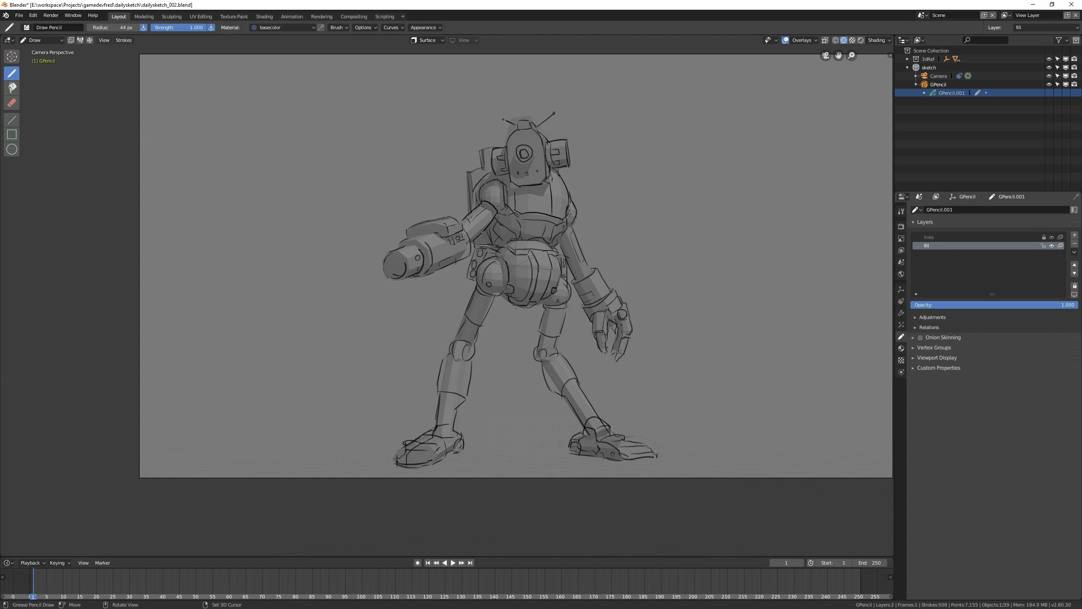
- Try to fill the whole robot silhouette as one basecolor shape with Surface stroke placement
{"action": "left_click", "coordinate": [428, 41]}
{"action": "left_click_drag", "start_coordinate": [598, 99], "coordinate": [603, 128]}
{"action": "key", "text": "ctrl+z"}
{"action": "key", "text": "ctrl+z"}
{"action": "left_click", "coordinate": [425, 42]}
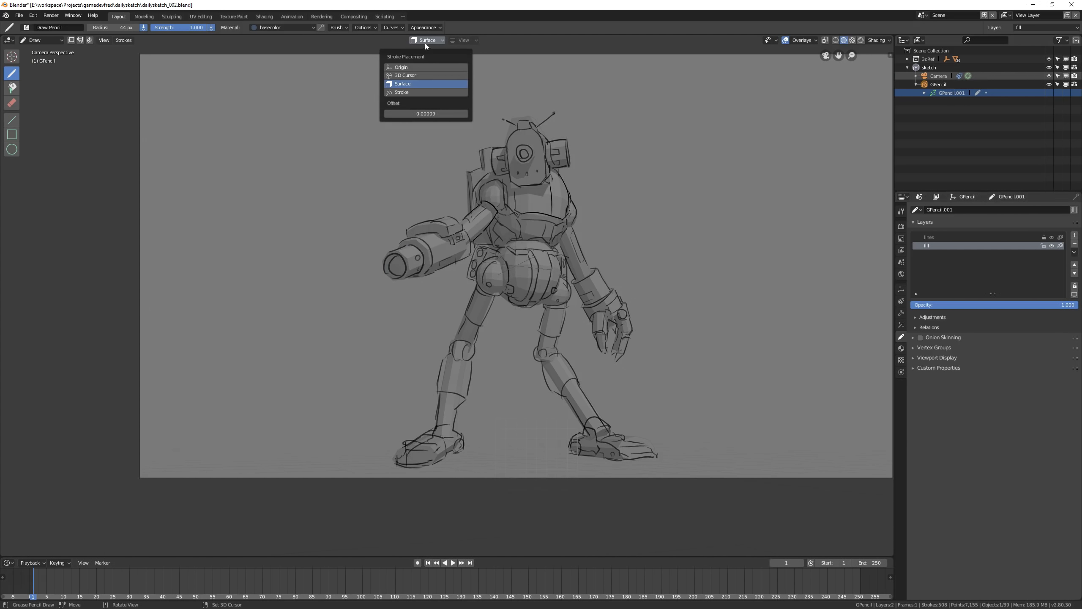
{"action": "mouse_move", "coordinate": [533, 149]}
{"action": "left_mouse_down"}
{"action": "mouse_move", "coordinate": [482, 230]}
{"action": "mouse_move", "coordinate": [536, 555]}
{"action": "mouse_move", "coordinate": [554, 94]}
{"action": "left_mouse_up"}
{"action": "mouse_move", "coordinate": [419, 255]}
{"action": "left_mouse_down"}
{"action": "mouse_move", "coordinate": [533, 122]}
{"action": "mouse_move", "coordinate": [629, 354]}
{"action": "mouse_move", "coordinate": [609, 371]}
{"action": "mouse_move", "coordinate": [602, 424]}
{"action": "mouse_move", "coordinate": [639, 458]}
{"action": "mouse_move", "coordinate": [566, 405]}
{"action": "mouse_move", "coordinate": [498, 298]}
{"action": "mouse_move", "coordinate": [459, 414]}
{"action": "mouse_move", "coordinate": [399, 463]}
{"action": "mouse_move", "coordinate": [452, 349]}
{"action": "mouse_move", "coordinate": [469, 239]}
{"action": "left_mouse_up"}
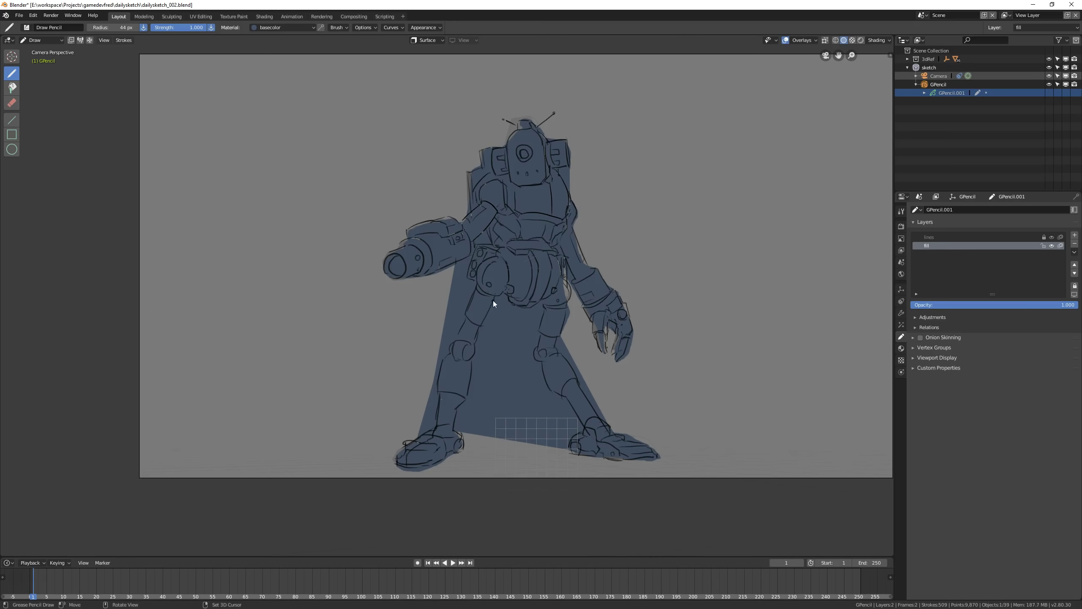
{"action": "key", "text": "ctrl+z"}
- Draw a separate basecolor fill shape around each of the robot's two legs, from hip to foot
{"action": "mouse_move", "coordinate": [459, 416]}
{"action": "left_mouse_down"}
{"action": "mouse_move", "coordinate": [451, 363]}
{"action": "mouse_move", "coordinate": [500, 280]}
{"action": "mouse_move", "coordinate": [490, 311]}
{"action": "left_mouse_up"}
{"action": "left_click_drag", "start_coordinate": [427, 428], "coordinate": [422, 430]}
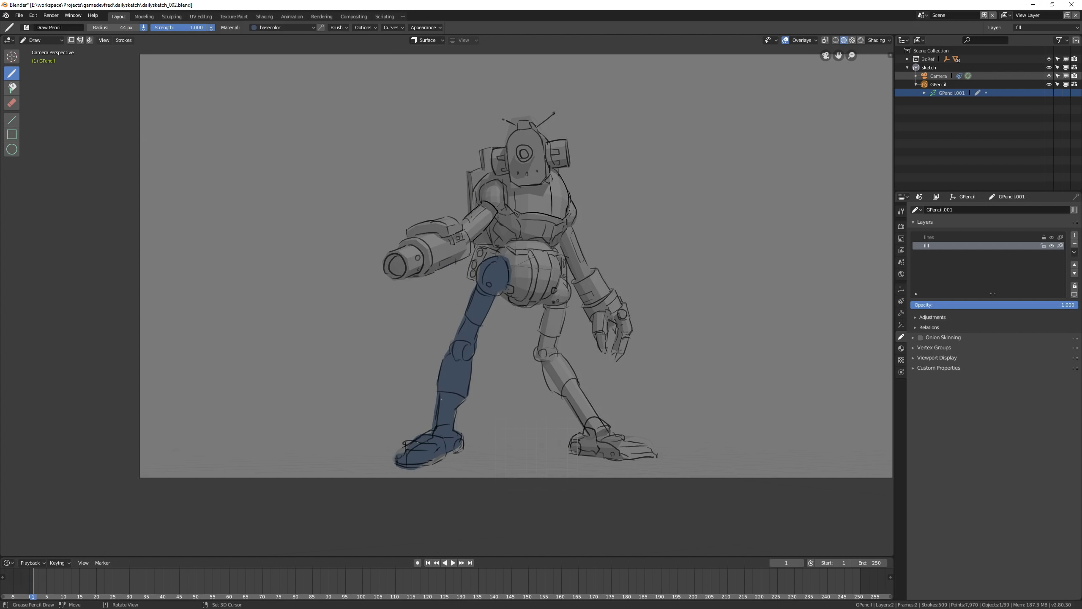
{"action": "mouse_move", "coordinate": [597, 444]}
{"action": "left_mouse_down"}
{"action": "mouse_move", "coordinate": [582, 425]}
{"action": "mouse_move", "coordinate": [546, 372]}
{"action": "mouse_move", "coordinate": [544, 328]}
{"action": "mouse_move", "coordinate": [567, 281]}
{"action": "mouse_move", "coordinate": [592, 426]}
{"action": "left_mouse_up"}
{"action": "left_click_drag", "start_coordinate": [656, 455], "coordinate": [658, 457]}
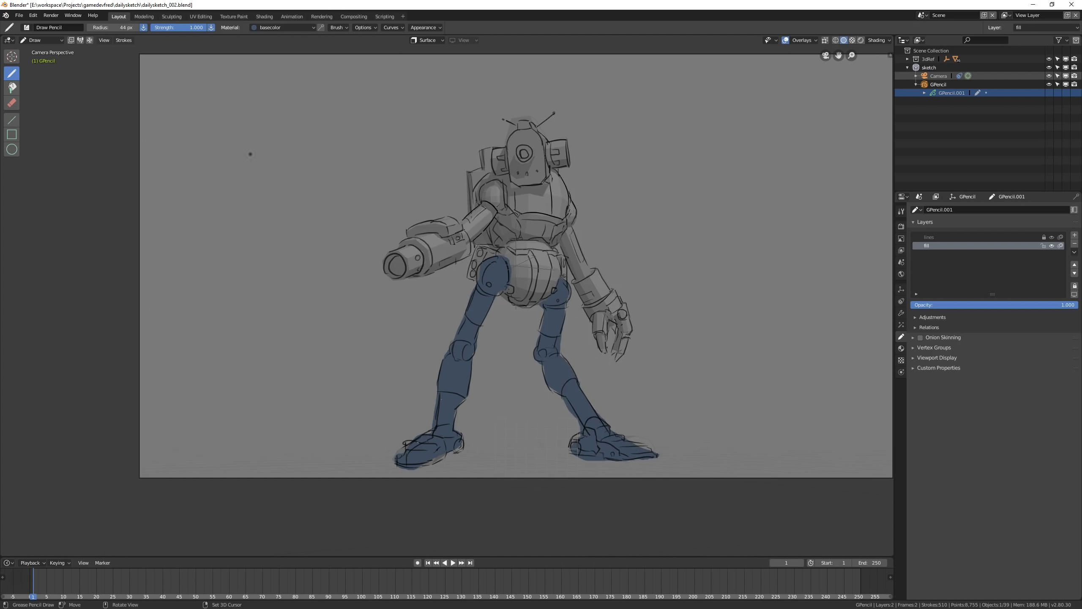
- Refine the edges of the leg fills in Sculpt Mode with the Grab brush at a 25 px radius
{"action": "key", "text": "ctrl+Tab"}
{"action": "key", "text": "f"}
{"action": "left_click", "coordinate": [534, 398]}
{"action": "key", "text": "g"}
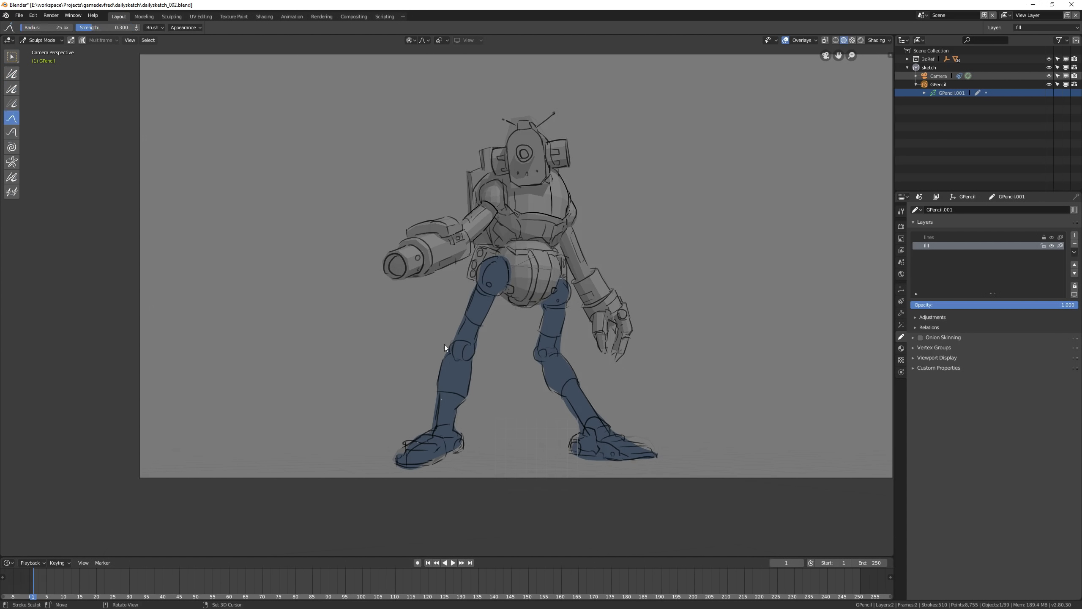
{"action": "key", "text": "Escape"}
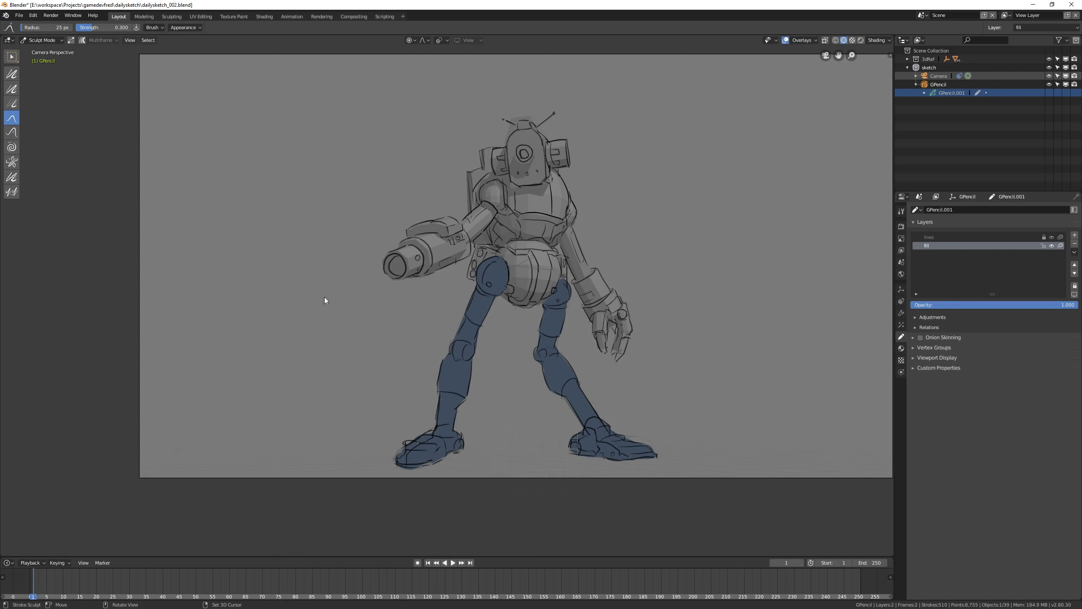
- Change the basecolor fill to a linear gradient with an angle of -71.7° and a mix factor of 0.150
{"action": "key", "text": "ctrl+Tab"}
{"action": "left_click", "coordinate": [658, 231]}
{"action": "left_click", "coordinate": [901, 348]}
{"action": "left_click", "coordinate": [1030, 369]}
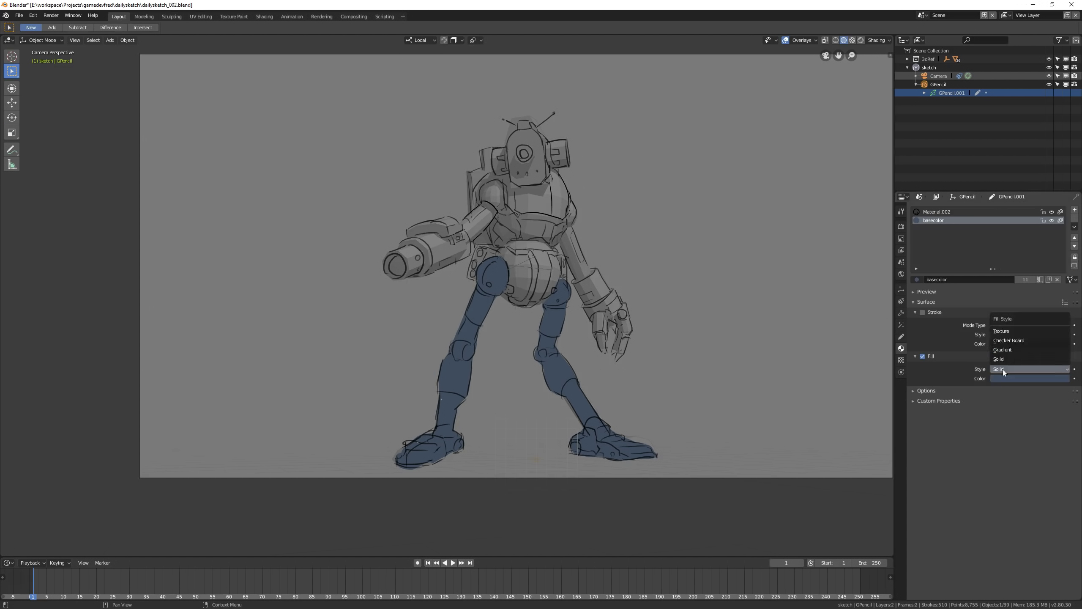
{"action": "left_click", "coordinate": [1018, 378]}
{"action": "left_click", "coordinate": [1032, 397]}
{"action": "left_click", "coordinate": [1030, 406]}
{"action": "type", "text": ".5"}
{"action": "key", "text": "Return"}
{"action": "left_click_drag", "start_coordinate": [1030, 460], "coordinate": [985, 460]}
{"action": "left_click_drag", "start_coordinate": [1032, 406], "coordinate": [1004, 406]}
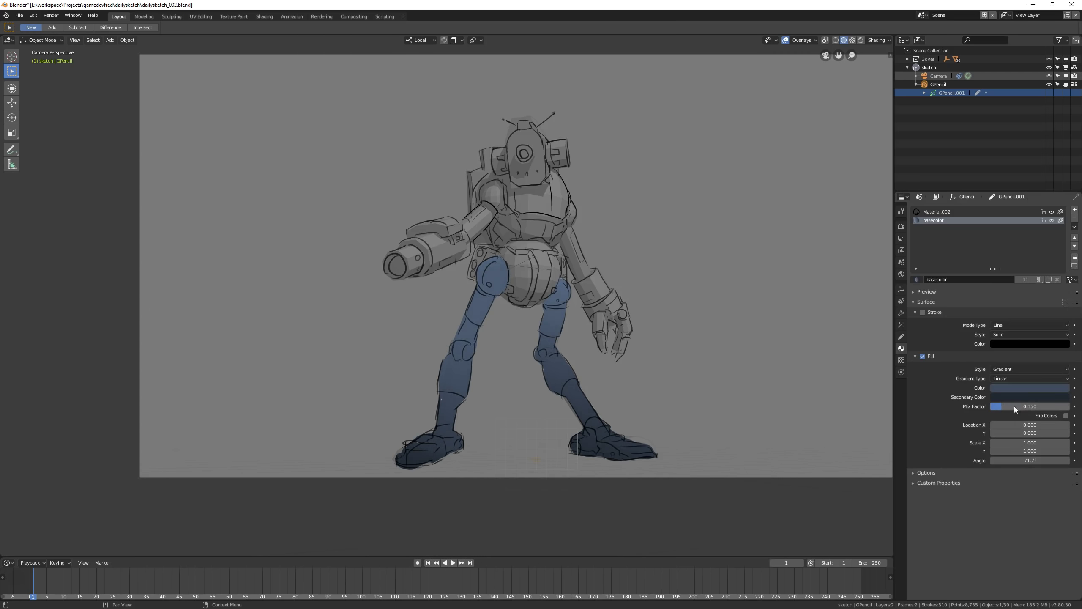
- Adjust the gradient's secondary color to a dark blue, set the mix factor to 0.122 and flip the colors
{"action": "left_click", "coordinate": [1030, 387]}
{"action": "left_click_drag", "start_coordinate": [1031, 298], "coordinate": [1035, 296]}
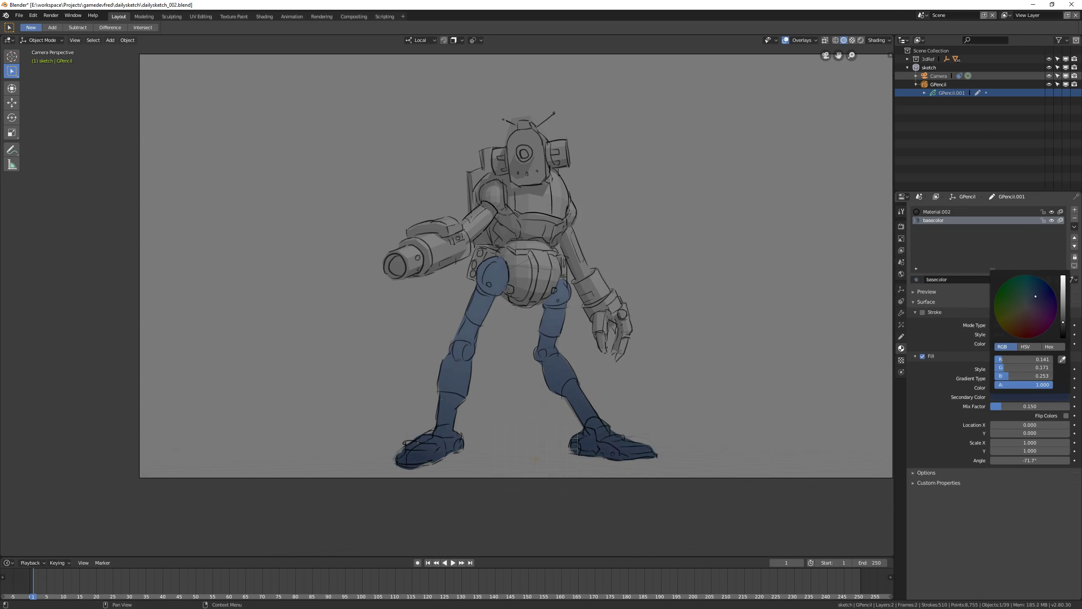
{"action": "left_click_drag", "start_coordinate": [1027, 406], "coordinate": [1000, 405]}
{"action": "left_click", "coordinate": [1066, 415]}
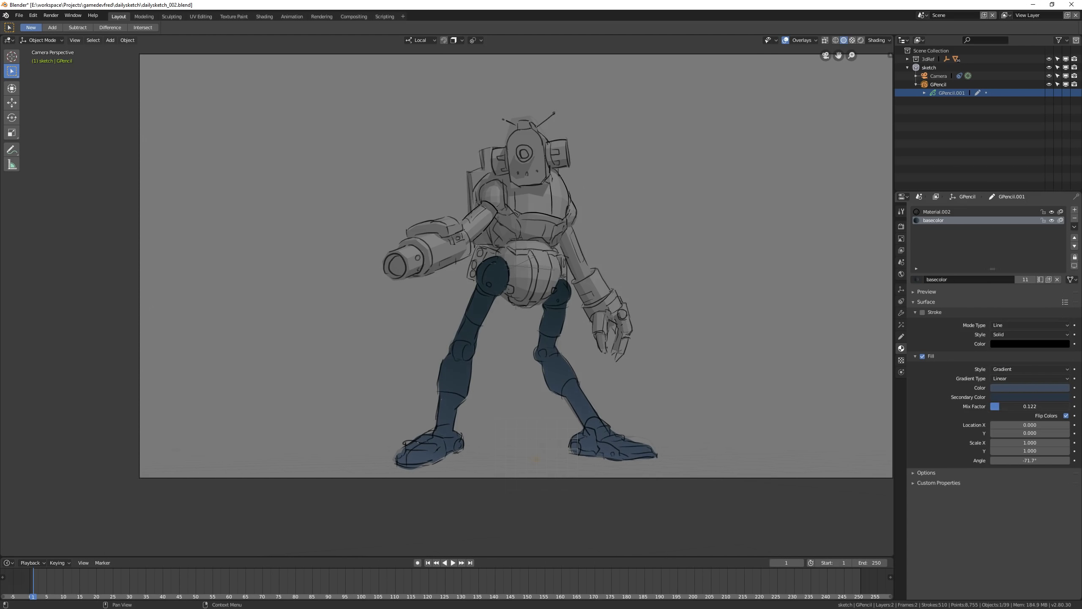
- Set the basecolor fill style back to Solid
{"action": "left_click", "coordinate": [1030, 398]}
{"action": "left_click", "coordinate": [1030, 388]}
{"action": "left_click", "coordinate": [1010, 368]}
{"action": "left_click", "coordinate": [1010, 358]}
- Rename the fill layer to legs, lock it and add a new layer named torso above it
{"action": "left_click", "coordinate": [901, 336]}
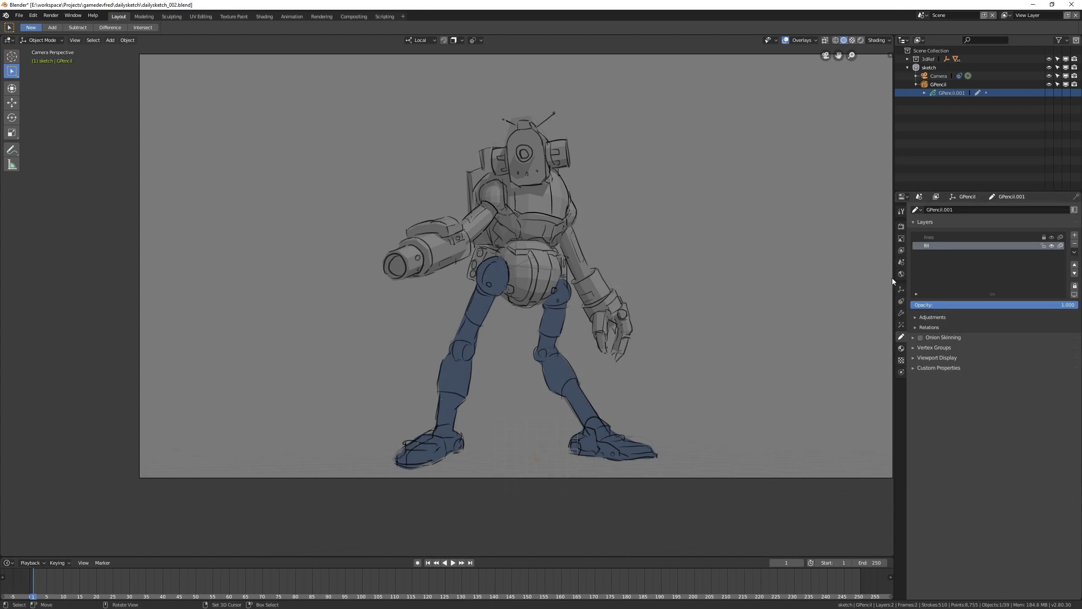
{"action": "double_click", "coordinate": [950, 246]}
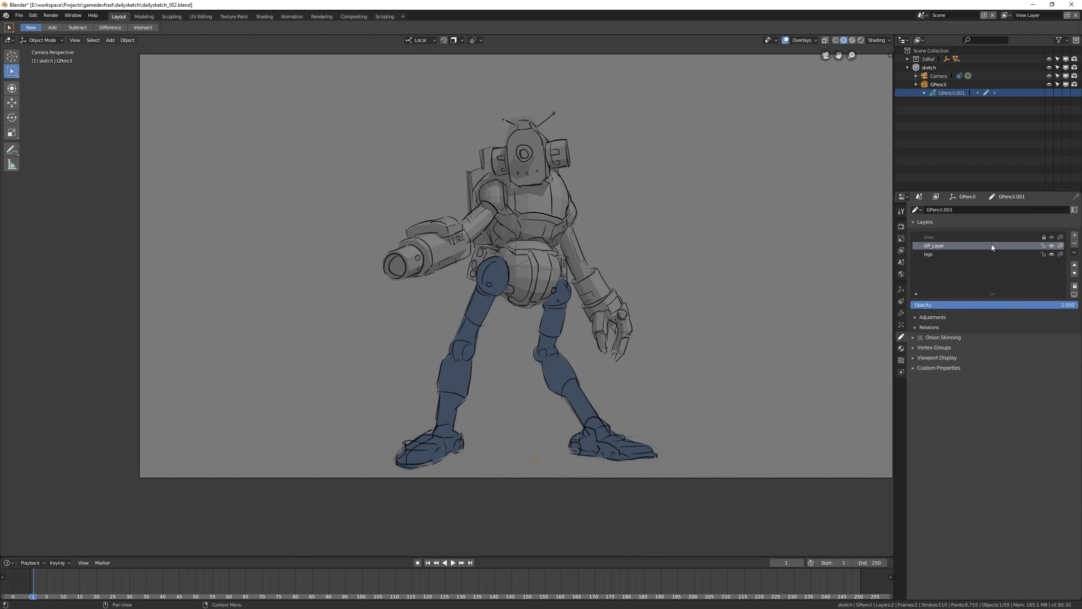
{"action": "double_click", "coordinate": [933, 246]}
{"action": "type", "text": "torso"}
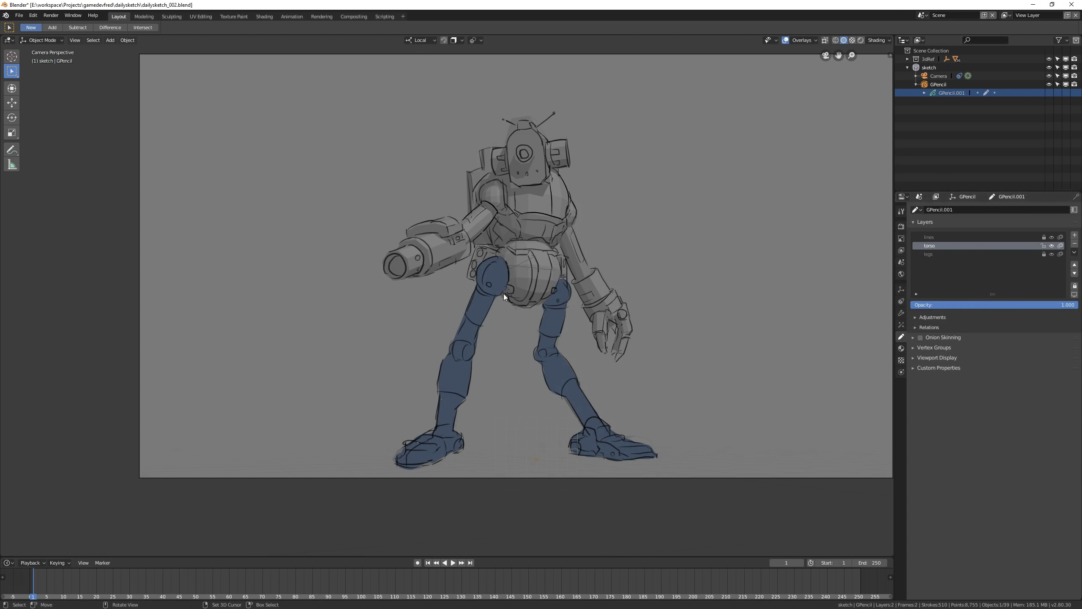
{"action": "key", "text": "Return"}
- Draw a basecolor fill shape over the robot's chest, waist and pelvis on the torso layer
{"action": "key", "text": "ctrl+Tab"}
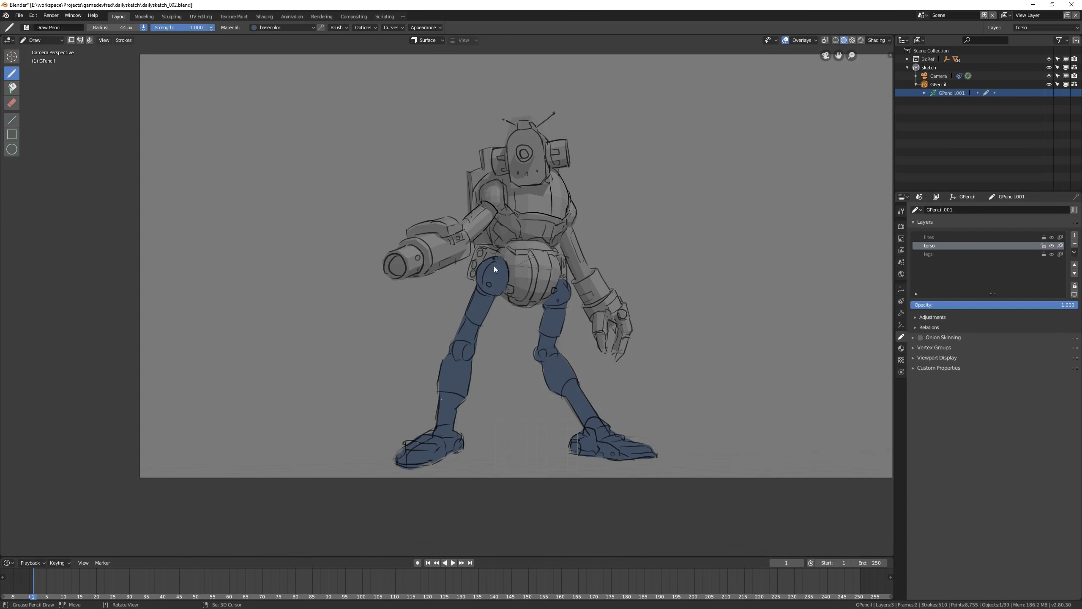
{"action": "mouse_move", "coordinate": [506, 294]}
{"action": "left_mouse_down"}
{"action": "mouse_move", "coordinate": [485, 192]}
{"action": "mouse_move", "coordinate": [511, 290]}
{"action": "mouse_move", "coordinate": [553, 179]}
{"action": "mouse_move", "coordinate": [543, 300]}
{"action": "left_mouse_up"}
{"action": "middle_click_drag", "start_coordinate": [461, 273], "coordinate": [462, 244], "text": "ctrl"}
- Switch to Object Mode, select the camera and return to the camera view
{"action": "key", "text": "ctrl+Tab"}
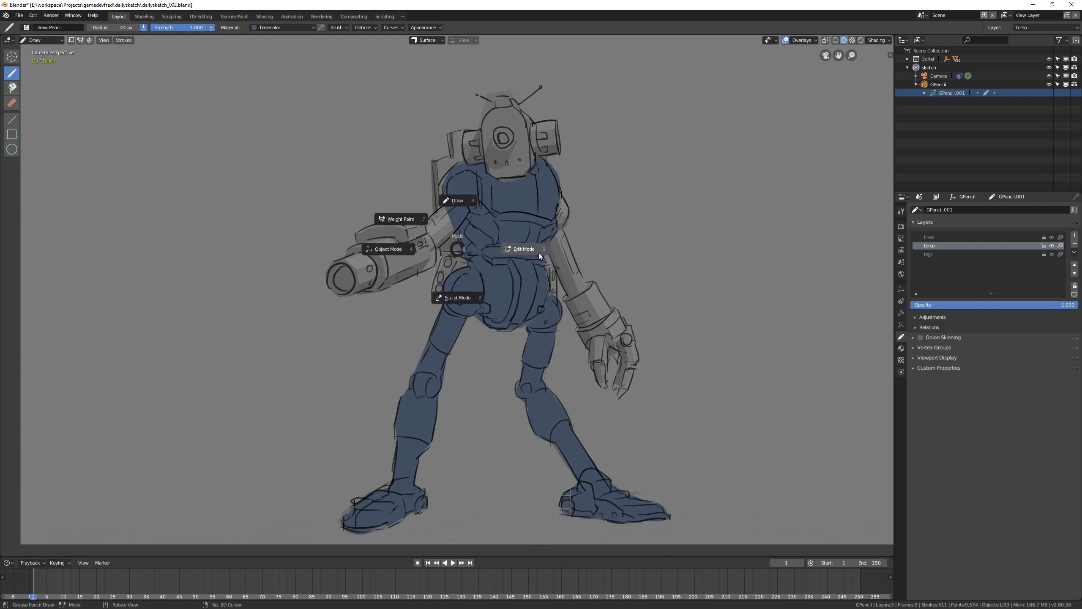
{"action": "left_click", "coordinate": [538, 252]}
{"action": "left_click", "coordinate": [814, 40]}
{"action": "left_click", "coordinate": [564, 266]}
{"action": "mouse_move", "coordinate": [468, 203]}
{"action": "middle_mouse_down"}
{"action": "mouse_move", "coordinate": [563, 292]}
{"action": "mouse_move", "coordinate": [461, 294]}
{"action": "mouse_move", "coordinate": [577, 289]}
{"action": "mouse_move", "coordinate": [494, 317]}
{"action": "middle_mouse_up"}
{"action": "key", "text": "Tab"}
{"action": "left_click", "coordinate": [254, 440]}
{"action": "key", "text": "KP_0"}
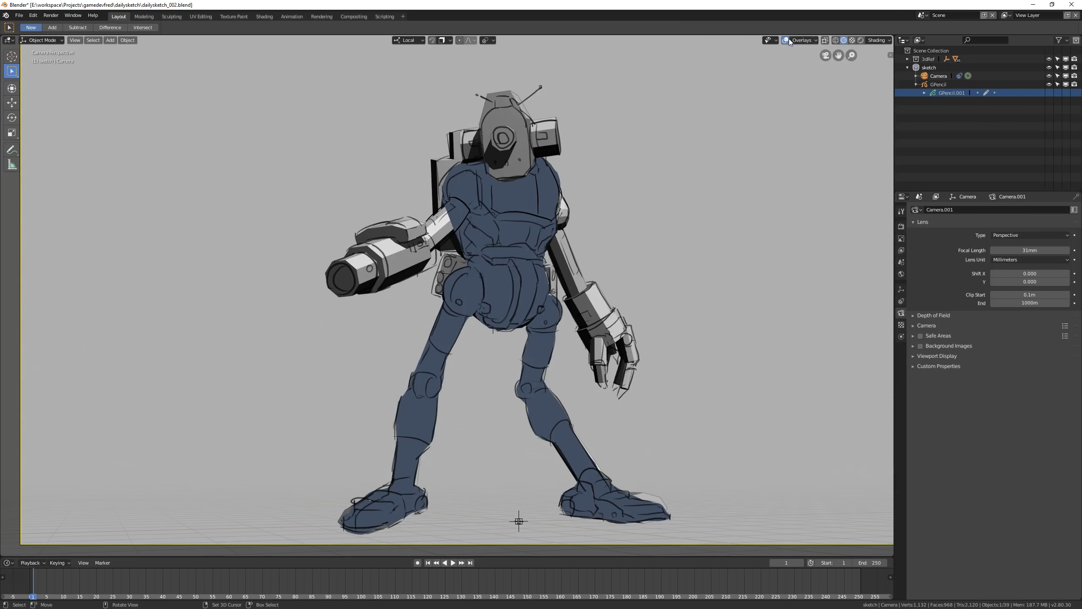
- Reshape the edges of the torso fill around the shoulders and waist with the Grab brush in Sculpt Mode
{"action": "left_click", "coordinate": [519, 521]}
{"action": "key", "text": "ctrl+Tab"}
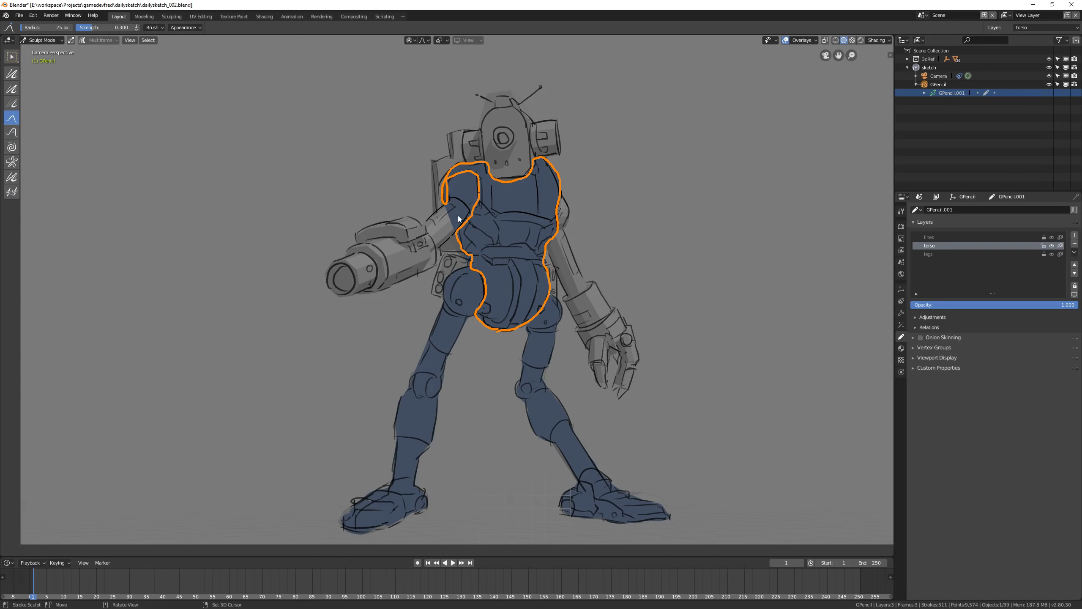
{"action": "key", "text": "ctrl+Tab"}
{"action": "left_click", "coordinate": [456, 304]}
{"action": "key", "text": "ctrl+Tab"}
{"action": "left_click_drag", "start_coordinate": [546, 248], "coordinate": [557, 226]}
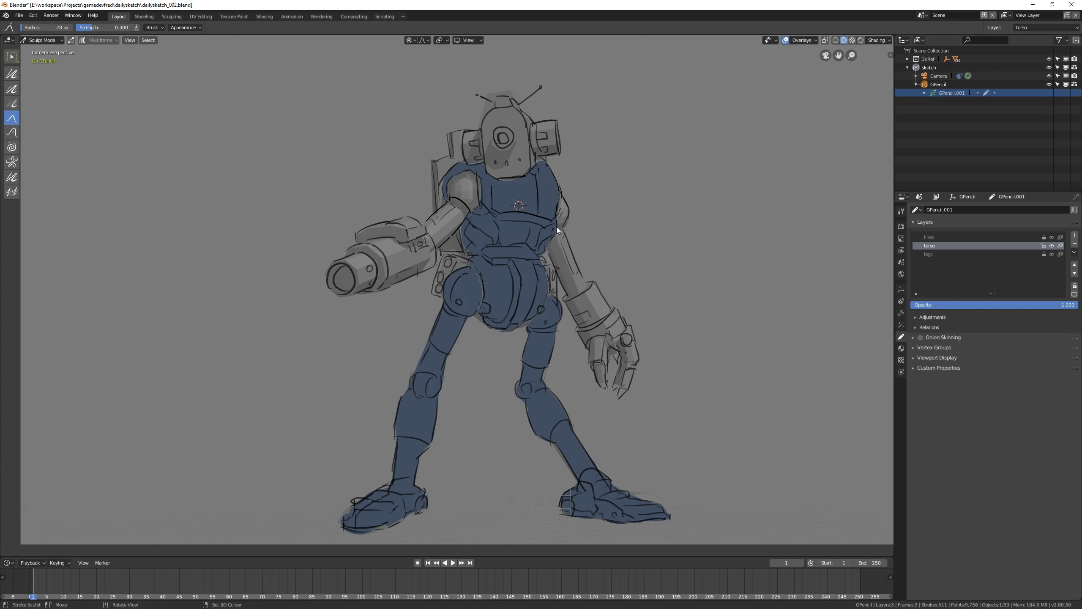
{"action": "left_click_drag", "start_coordinate": [450, 181], "coordinate": [445, 183]}
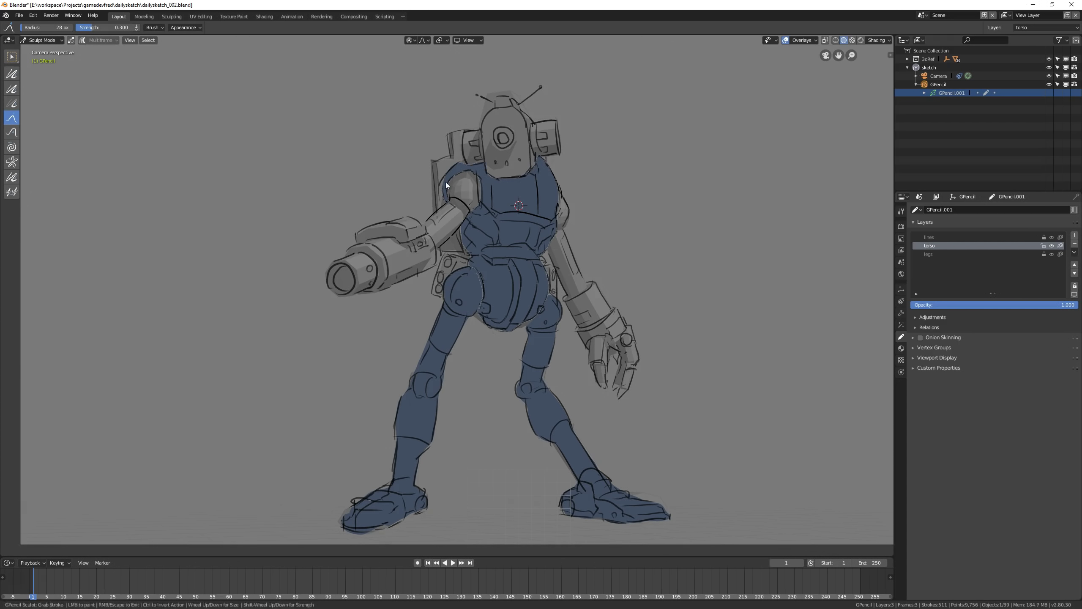
{"action": "left_click_drag", "start_coordinate": [549, 206], "coordinate": [548, 209]}
{"action": "key", "text": "ctrl+Tab"}
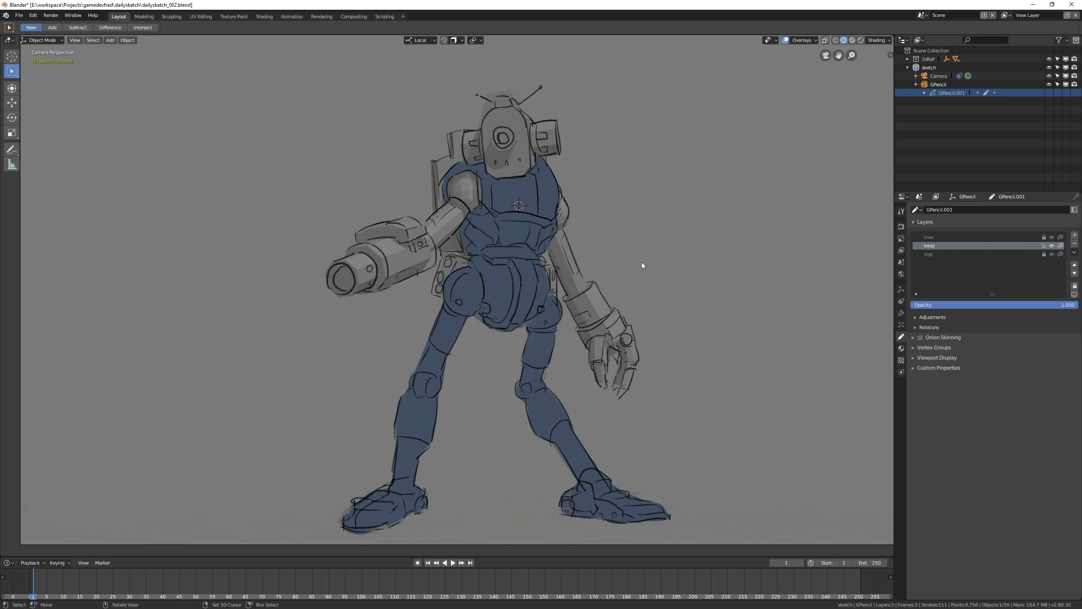
- Add a layer named arms above the torso layer, lock torso and switch to Draw mode
{"action": "left_click", "coordinate": [1074, 235]}
{"action": "left_click", "coordinate": [1043, 253]}
{"action": "key", "text": "ctrl+Tab"}
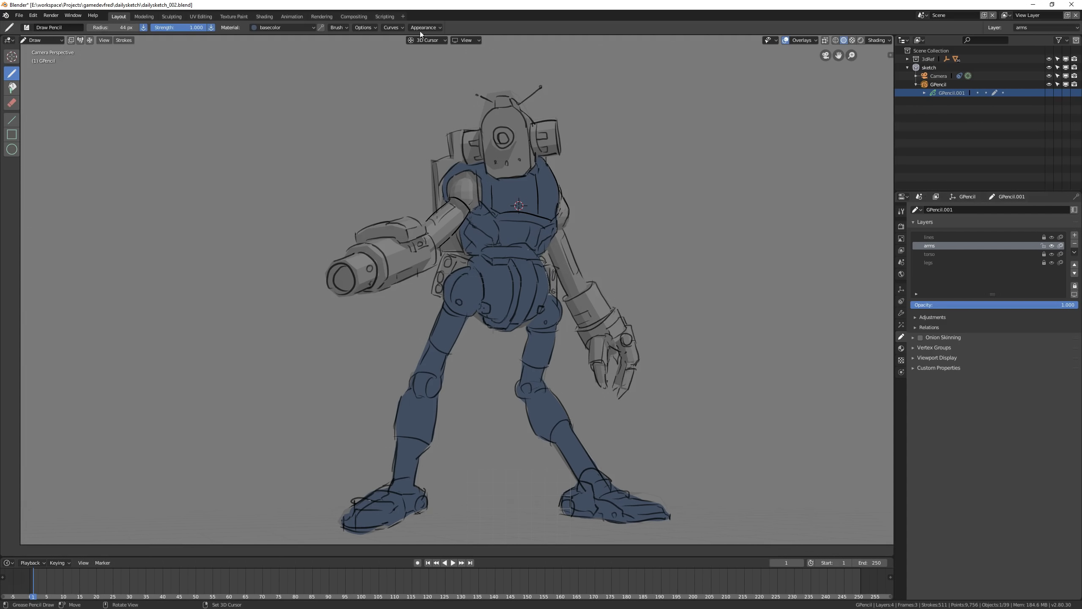
- Draw a basecolor fill shape over the robot's hanging arm and hand on the arms layer
{"action": "mouse_move", "coordinate": [566, 204]}
{"action": "left_mouse_down"}
{"action": "mouse_move", "coordinate": [605, 299]}
{"action": "mouse_move", "coordinate": [621, 384]}
{"action": "mouse_move", "coordinate": [571, 256]}
{"action": "mouse_move", "coordinate": [597, 384]}
{"action": "mouse_move", "coordinate": [558, 239]}
{"action": "mouse_move", "coordinate": [549, 247]}
{"action": "left_mouse_up"}
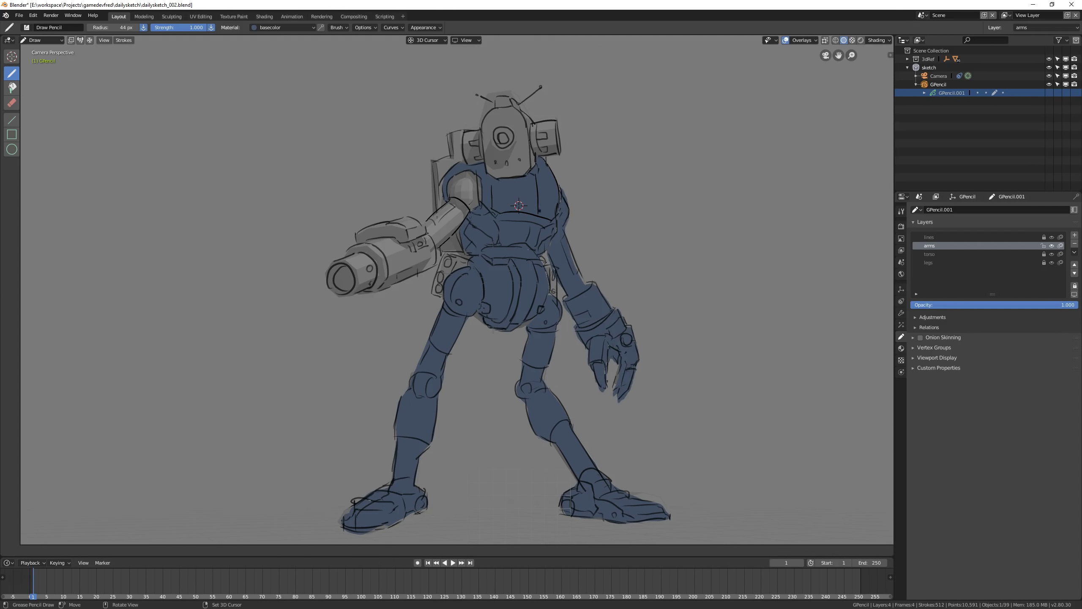
{"action": "mouse_move", "coordinate": [451, 184]}
{"action": "left_mouse_down"}
{"action": "mouse_move", "coordinate": [375, 225]}
{"action": "mouse_move", "coordinate": [341, 269]}
{"action": "mouse_move", "coordinate": [443, 205]}
{"action": "left_mouse_up"}
{"action": "key", "text": "ctrl+z"}
- Return to the camera view, draw a basecolor fill over the gun arm and its shoulder, and switch to Sculpt Mode
{"action": "middle_click_drag", "start_coordinate": [582, 196], "coordinate": [426, 298]}
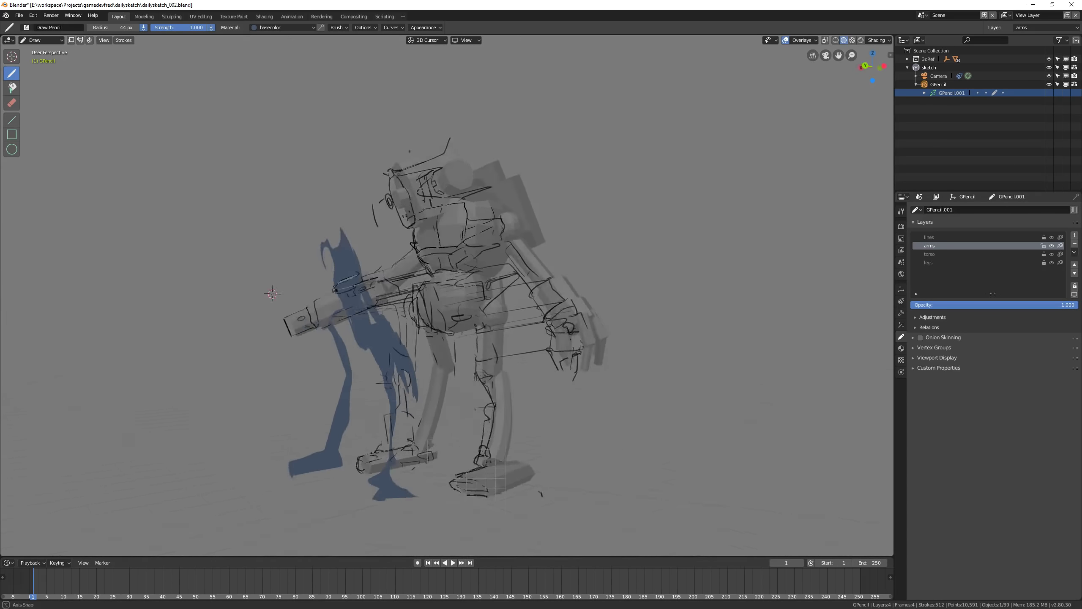
{"action": "key", "text": "ctrl+Tab"}
{"action": "left_click", "coordinate": [176, 389]}
{"action": "key", "text": "KP_0"}
{"action": "left_click", "coordinate": [541, 156]}
{"action": "key", "text": "ctrl+Tab"}
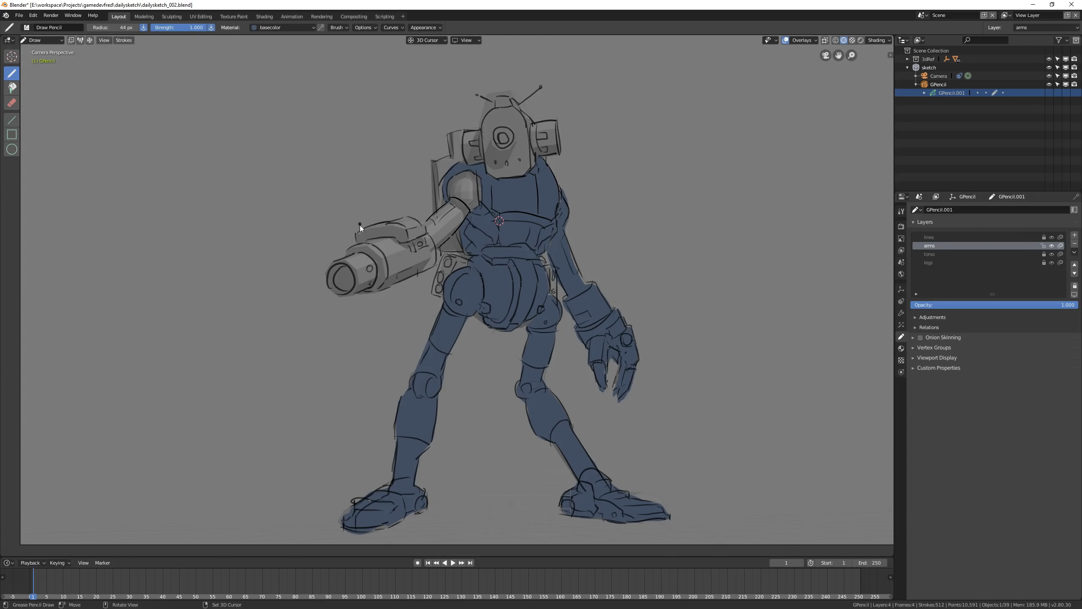
{"action": "mouse_move", "coordinate": [469, 179]}
{"action": "left_mouse_down"}
{"action": "mouse_move", "coordinate": [448, 230]}
{"action": "mouse_move", "coordinate": [337, 281]}
{"action": "mouse_move", "coordinate": [426, 196]}
{"action": "mouse_move", "coordinate": [460, 187]}
{"action": "left_mouse_up"}
{"action": "key", "text": "ctrl+Tab"}
{"action": "left_click", "coordinate": [362, 244]}
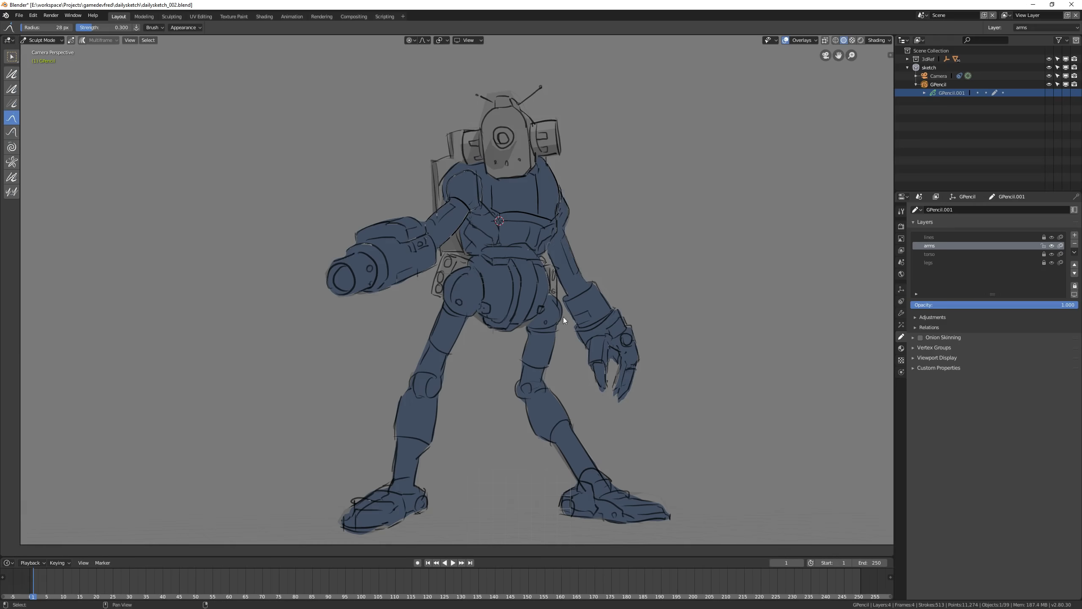
- Add a layer named head above the arms layer
{"action": "middle_click_drag", "start_coordinate": [563, 317], "coordinate": [544, 315], "text": "shift"}
{"action": "left_click", "coordinate": [1075, 235]}
{"action": "double_click", "coordinate": [930, 246]}
{"action": "type", "text": "head"}
{"action": "key", "text": "Return"}
- Return to the camera view and draw a basecolor fill over the robot's head and its side boxes
{"action": "middle_click_drag", "start_coordinate": [682, 141], "coordinate": [430, 218]}
{"action": "key", "text": "ctrl+Tab"}
{"action": "left_click", "coordinate": [160, 264]}
{"action": "key", "text": "KP_0"}
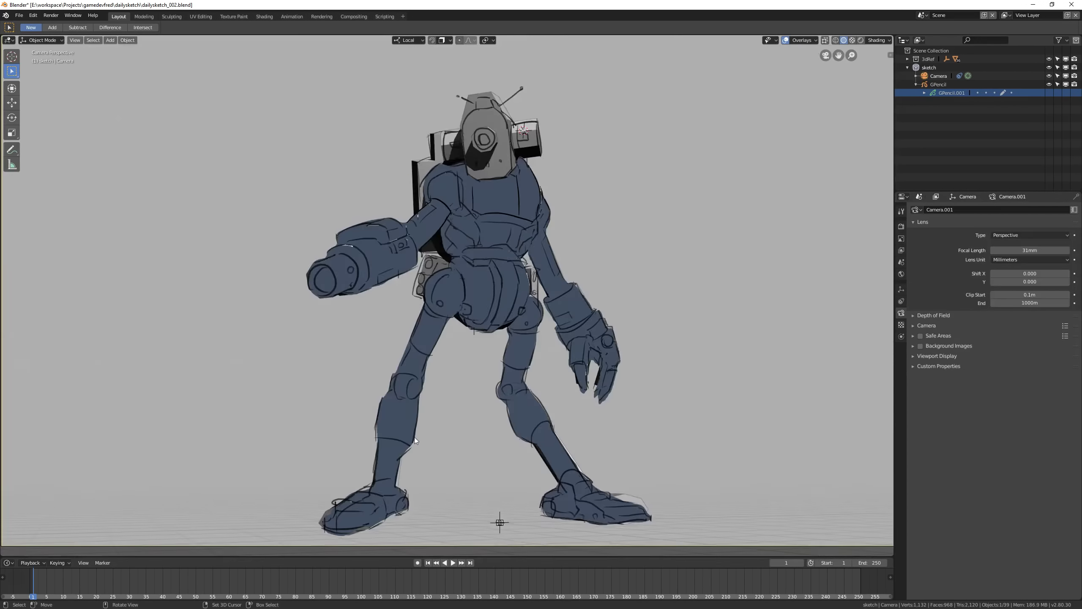
{"action": "key", "text": "ctrl+Tab"}
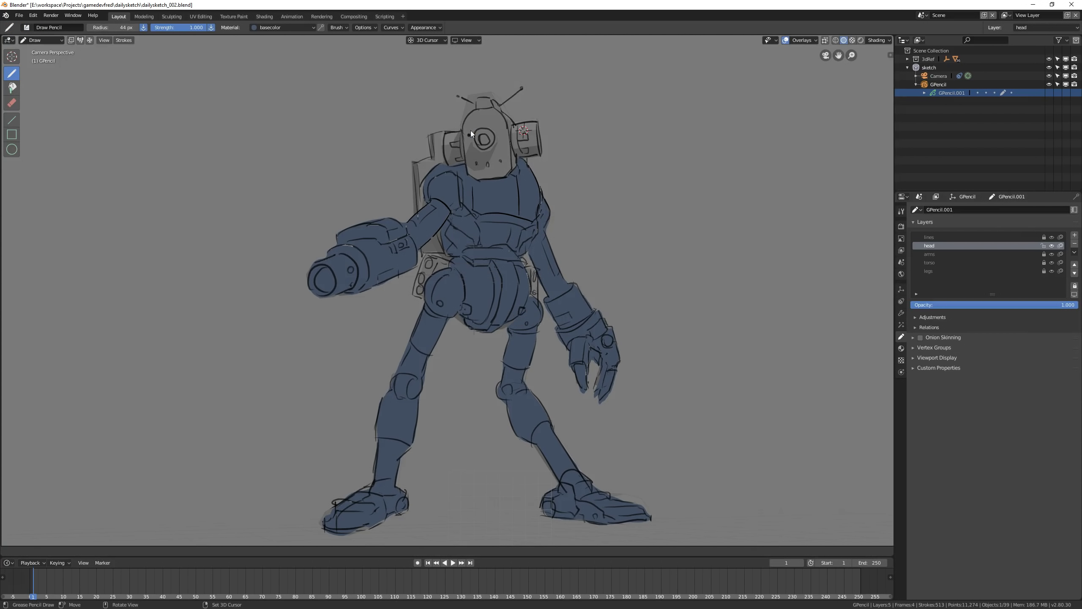
{"action": "mouse_move", "coordinate": [477, 175]}
{"action": "left_mouse_down"}
{"action": "mouse_move", "coordinate": [449, 141]}
{"action": "mouse_move", "coordinate": [484, 101]}
{"action": "mouse_move", "coordinate": [518, 128]}
{"action": "mouse_move", "coordinate": [505, 172]}
{"action": "left_mouse_up"}
- Adjust the edges of the head fill with the Grab brush, finishing in Draw mode
{"action": "key", "text": "ctrl+Tab"}
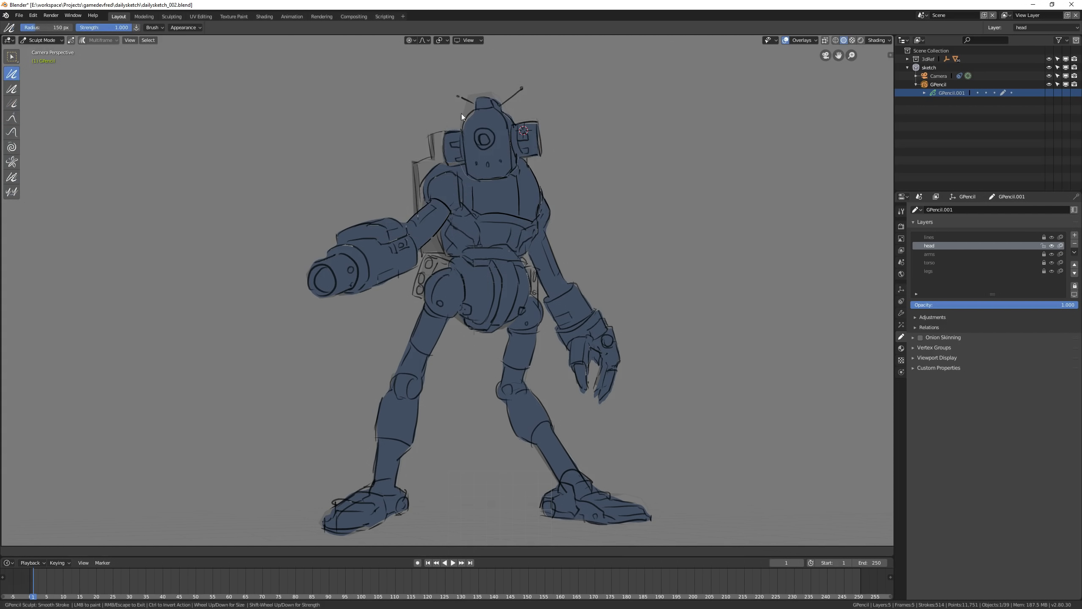
{"action": "left_click", "coordinate": [12, 118]}
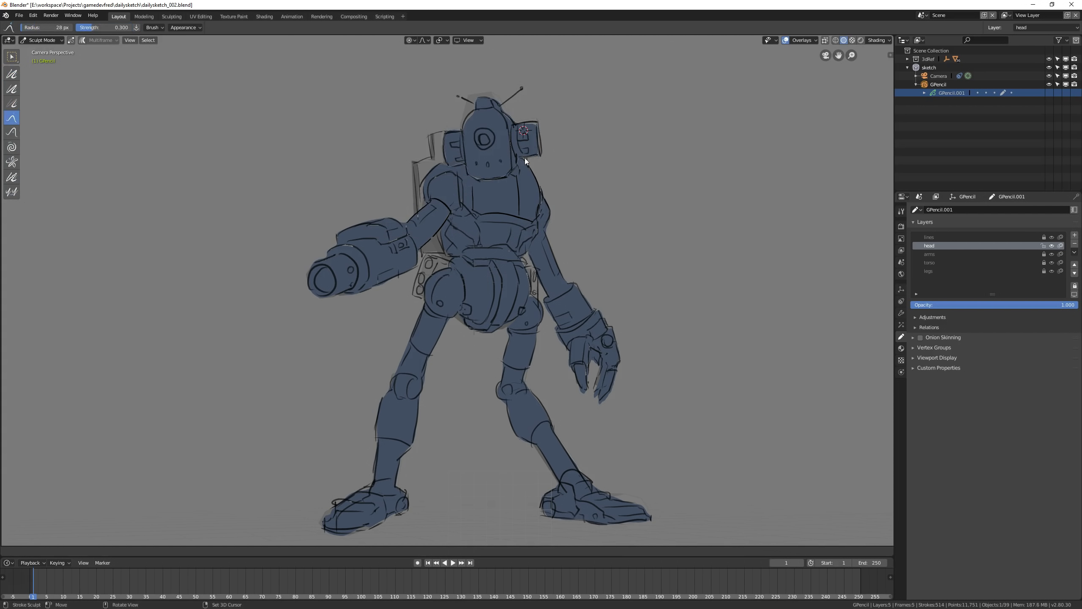
{"action": "left_click_drag", "start_coordinate": [538, 124], "coordinate": [510, 116]}
{"action": "left_click_drag", "start_coordinate": [447, 146], "coordinate": [445, 150]}
{"action": "key", "text": "ctrl+Tab"}
{"action": "left_click", "coordinate": [467, 110]}
- Add a layer named props and move it below the legs layer
{"action": "left_click", "coordinate": [1075, 235]}
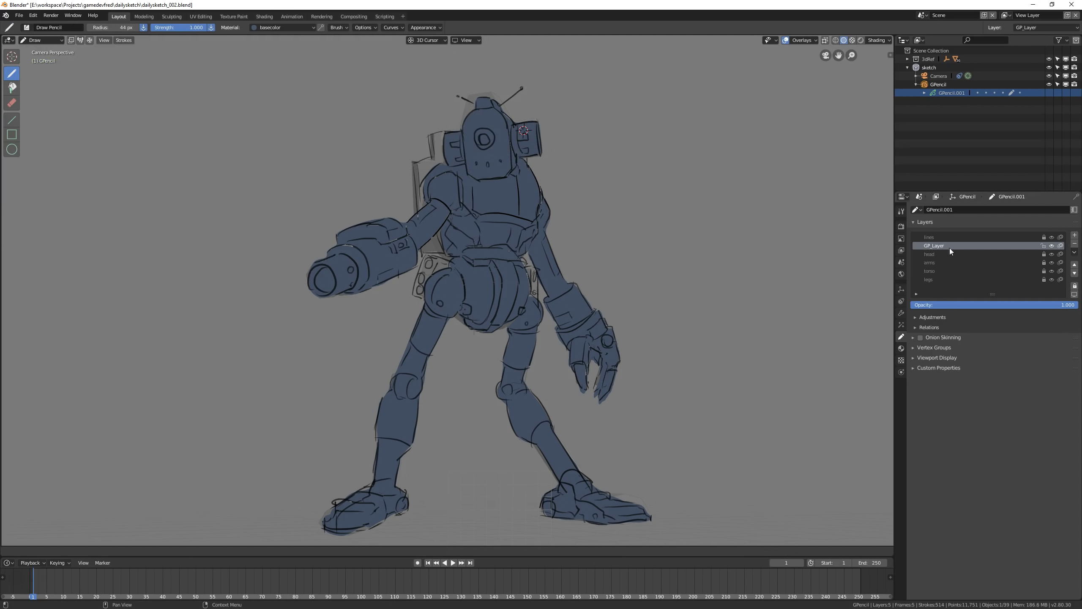
{"action": "left_click", "coordinate": [1075, 273]}
{"action": "left_click", "coordinate": [1074, 272]}
{"action": "left_click", "coordinate": [1074, 273]}
{"action": "left_click", "coordinate": [1074, 273]}
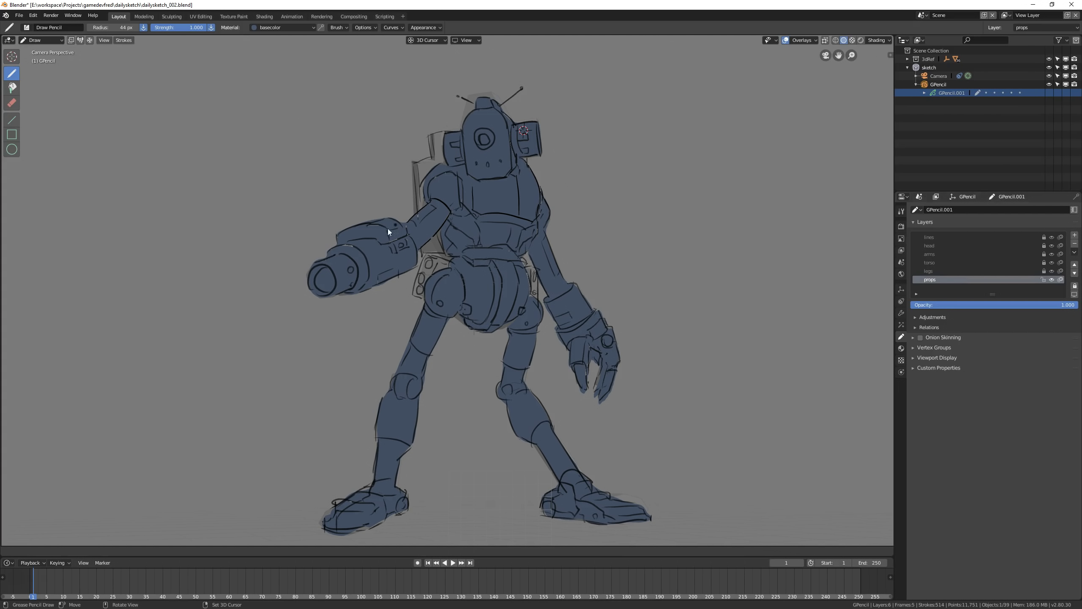
- Draw basecolor fills over the hip boxes and the backpack on the props layer
{"action": "mouse_move", "coordinate": [426, 295]}
{"action": "left_mouse_down"}
{"action": "mouse_move", "coordinate": [450, 260]}
{"action": "mouse_move", "coordinate": [443, 273]}
{"action": "left_mouse_up"}
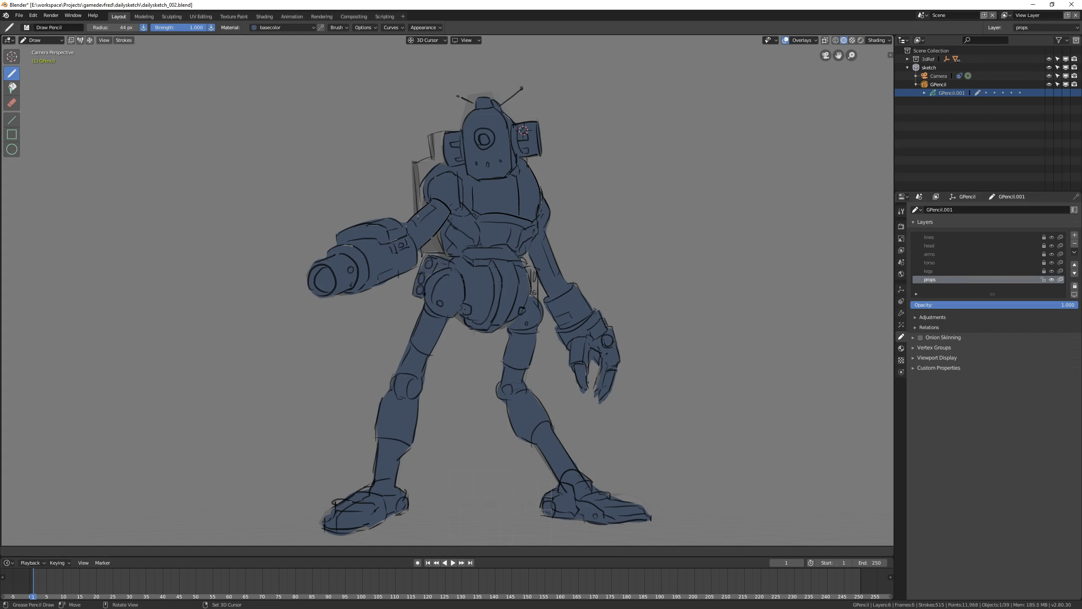
{"action": "left_click_drag", "start_coordinate": [533, 266], "coordinate": [536, 299]}
{"action": "mouse_move", "coordinate": [419, 194]}
{"action": "left_mouse_down"}
{"action": "mouse_move", "coordinate": [427, 140]}
{"action": "mouse_move", "coordinate": [441, 157]}
{"action": "left_mouse_up"}
{"action": "left_click_drag", "start_coordinate": [422, 208], "coordinate": [442, 137]}
{"action": "scroll", "coordinate": [447, 290], "scroll_direction": "down", "scroll_amount": 5}
{"action": "key", "text": "Home"}
- Hide the 3D cursor in the viewport and add a layer named shadow above the head layer
{"action": "left_click", "coordinate": [814, 40]}
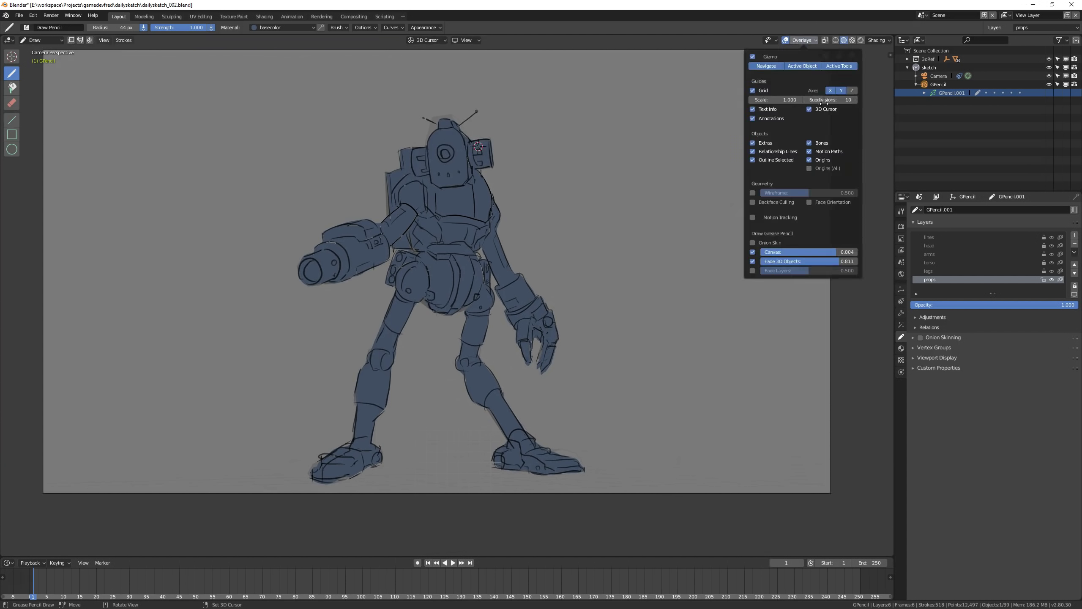
{"action": "left_click", "coordinate": [821, 109]}
{"action": "left_click", "coordinate": [944, 246]}
{"action": "left_click", "coordinate": [1075, 235]}
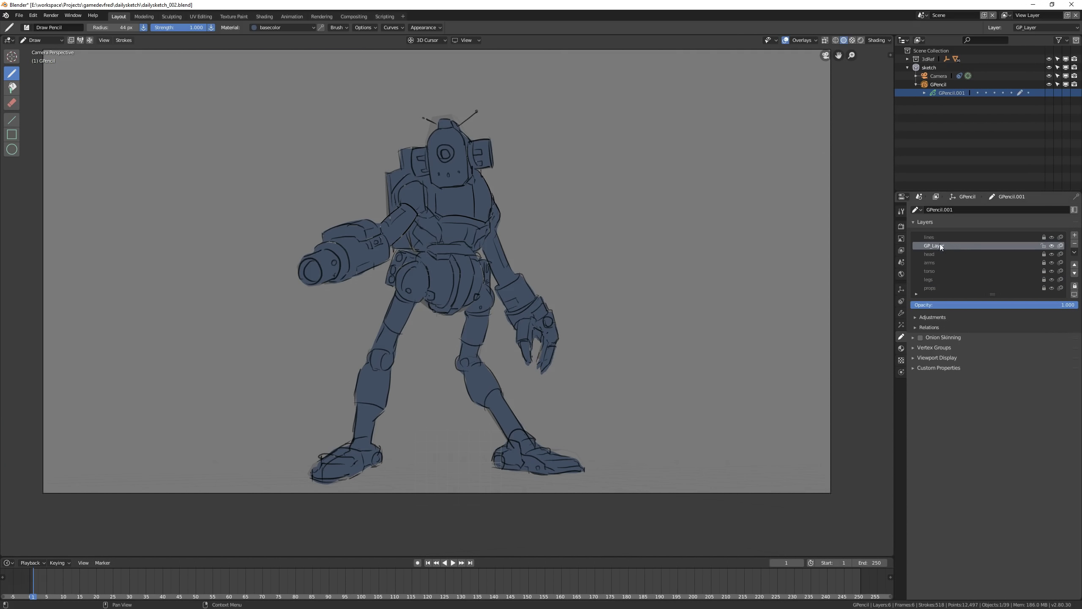
{"action": "key", "text": "ctrl+Tab"}
- Create a fill-only material named shadow and paste the copied color into its solid fill
{"action": "left_click", "coordinate": [1075, 209]}
{"action": "left_click", "coordinate": [1017, 279]}
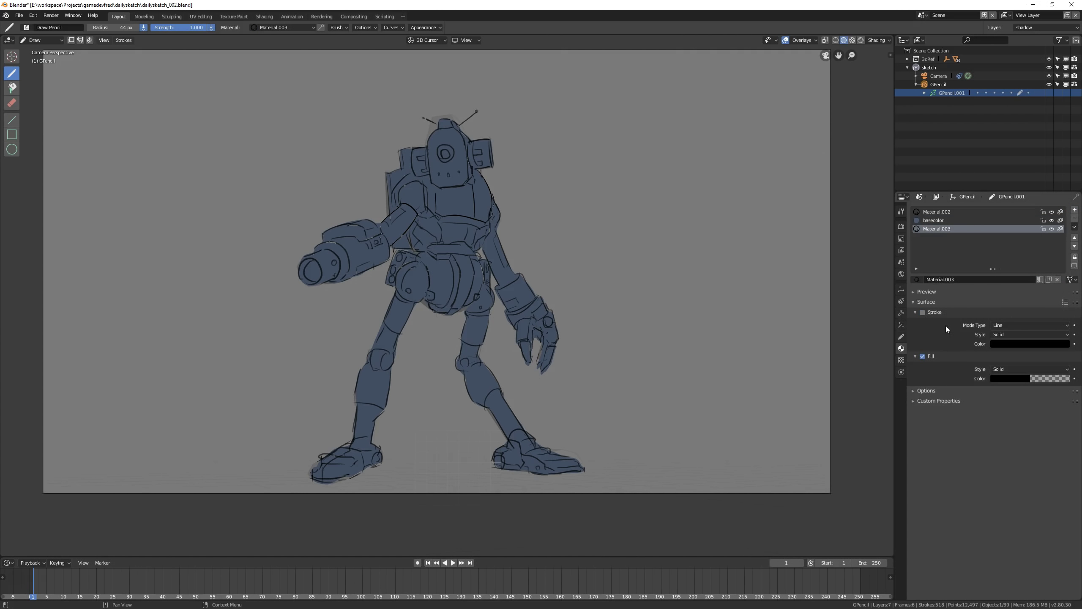
{"action": "left_click", "coordinate": [999, 381]}
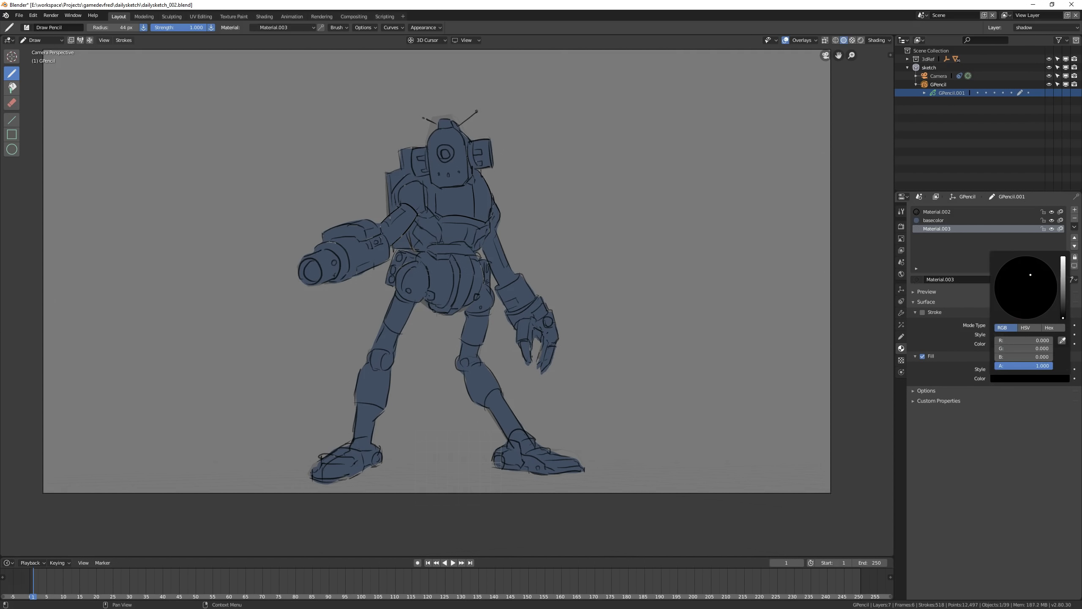
{"action": "key", "text": "ctrl+v"}
{"action": "double_click", "coordinate": [937, 229]}
{"action": "type", "text": "shadow"}
{"action": "key", "text": "Return"}
- Hide the head, arms, torso, legs and props layers to expose the 3D reference shading
{"action": "left_click", "coordinate": [901, 336]}
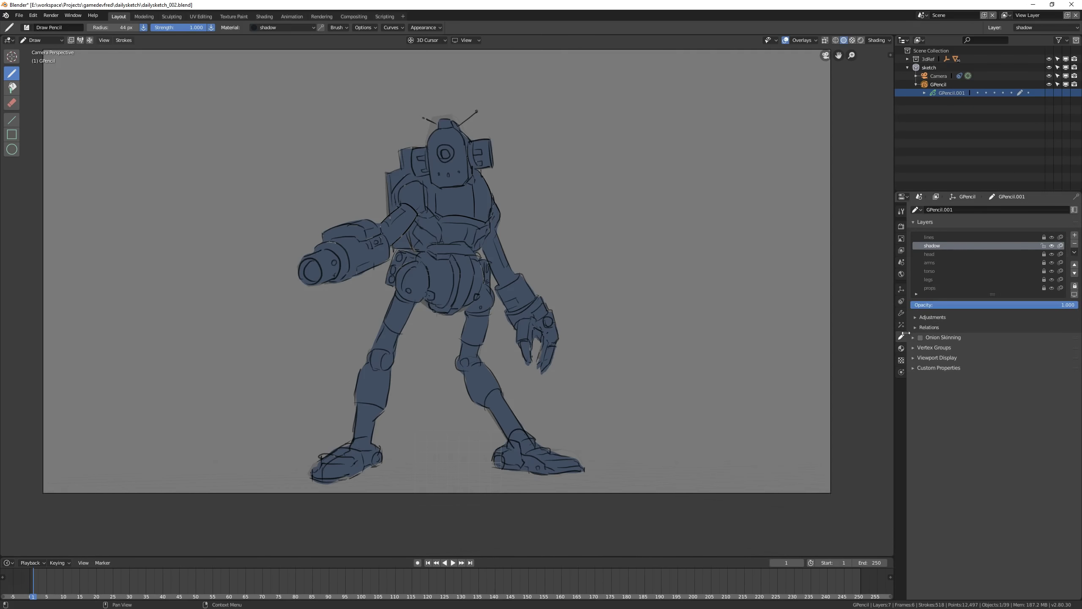
{"action": "left_click_drag", "start_coordinate": [1052, 254], "coordinate": [1051, 289]}
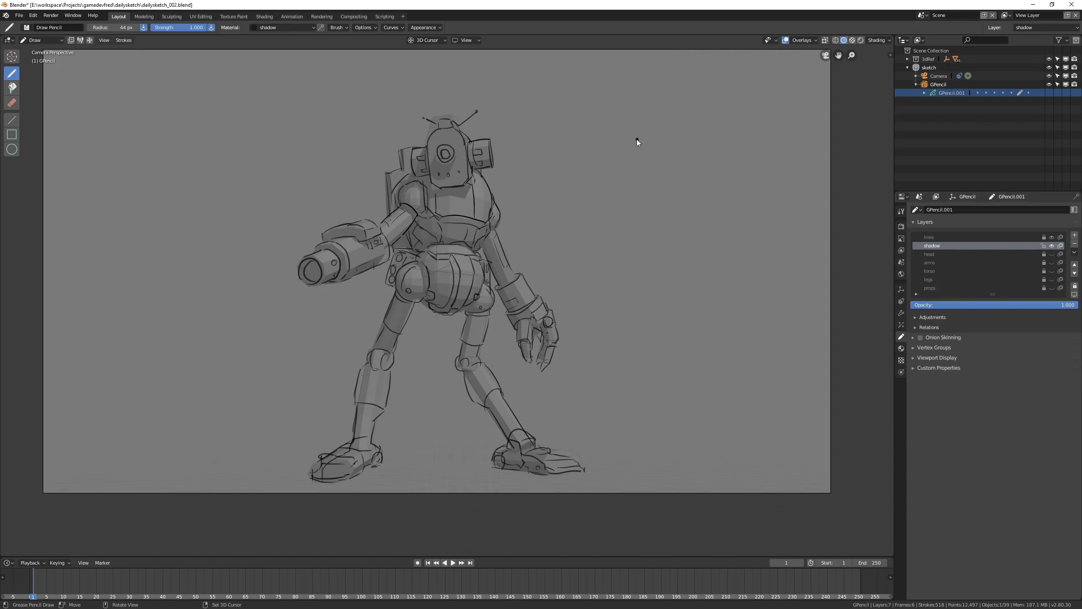
{"action": "left_click", "coordinate": [803, 40]}
- Return to the camera view in Draw mode and draw shadow shapes on the face, side box and chest
{"action": "left_click_drag", "start_coordinate": [455, 162], "coordinate": [439, 181]}
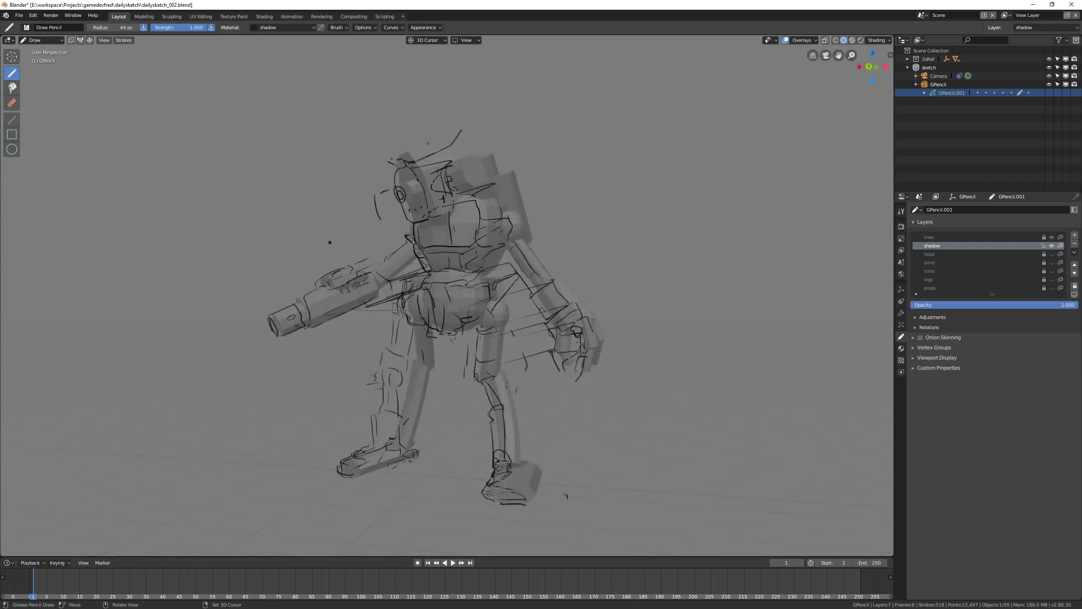
{"action": "key", "text": "ctrl+Tab"}
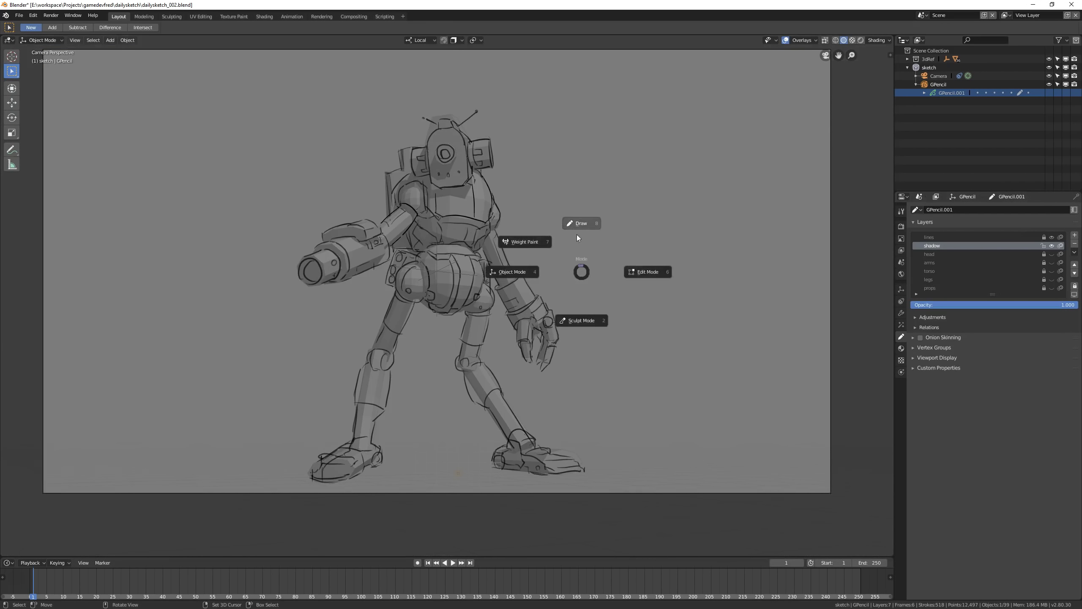
{"action": "left_click", "coordinate": [577, 230]}
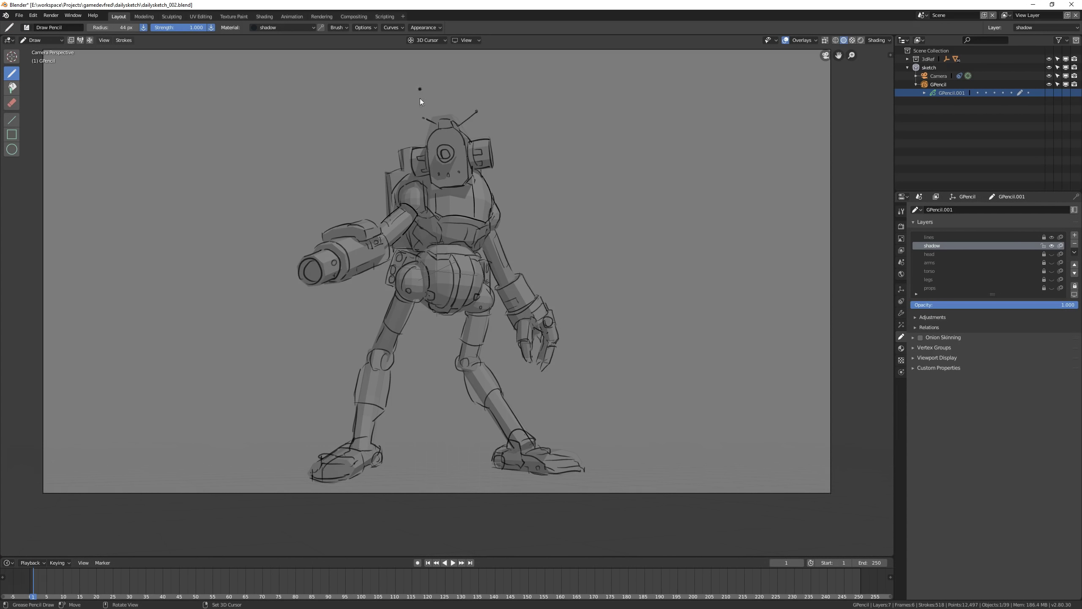
{"action": "left_click_drag", "start_coordinate": [454, 160], "coordinate": [418, 174]}
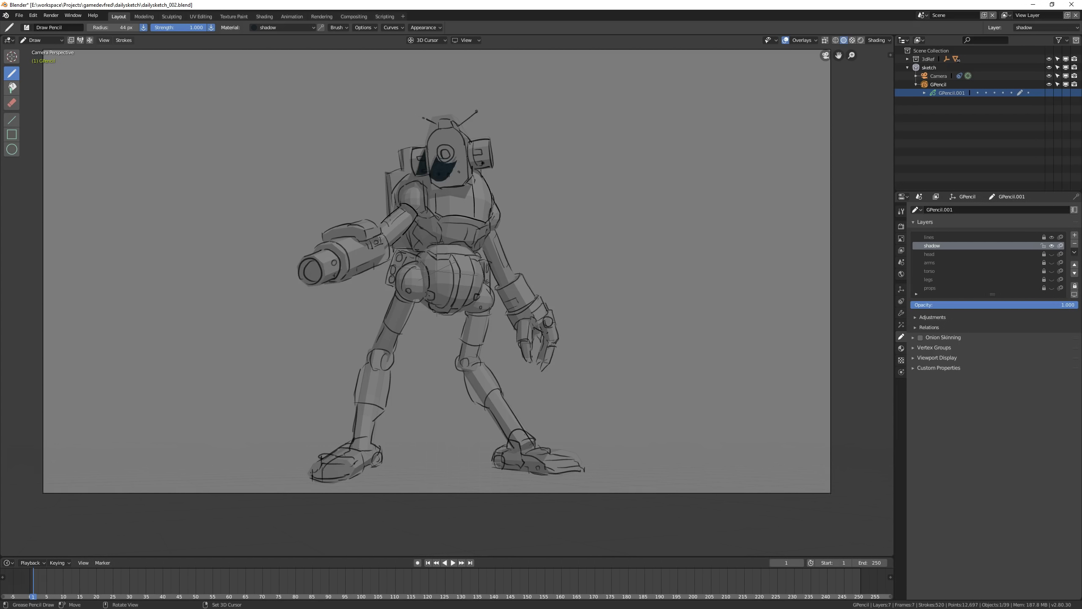
{"action": "mouse_move", "coordinate": [489, 161]}
{"action": "left_mouse_down"}
{"action": "mouse_move", "coordinate": [440, 196]}
{"action": "mouse_move", "coordinate": [469, 197]}
{"action": "mouse_move", "coordinate": [464, 230]}
{"action": "mouse_move", "coordinate": [482, 249]}
{"action": "mouse_move", "coordinate": [422, 239]}
{"action": "mouse_move", "coordinate": [407, 215]}
{"action": "left_mouse_up"}
- Draw shadow shapes on the gun's muzzle, barrel and top plate, and on the gun arm's shoulder
{"action": "mouse_move", "coordinate": [303, 267]}
{"action": "left_mouse_down"}
{"action": "mouse_move", "coordinate": [320, 281]}
{"action": "mouse_move", "coordinate": [307, 262]}
{"action": "mouse_move", "coordinate": [338, 248]}
{"action": "mouse_move", "coordinate": [335, 277]}
{"action": "mouse_move", "coordinate": [324, 280]}
{"action": "left_mouse_up"}
{"action": "left_click_drag", "start_coordinate": [390, 257], "coordinate": [336, 282]}
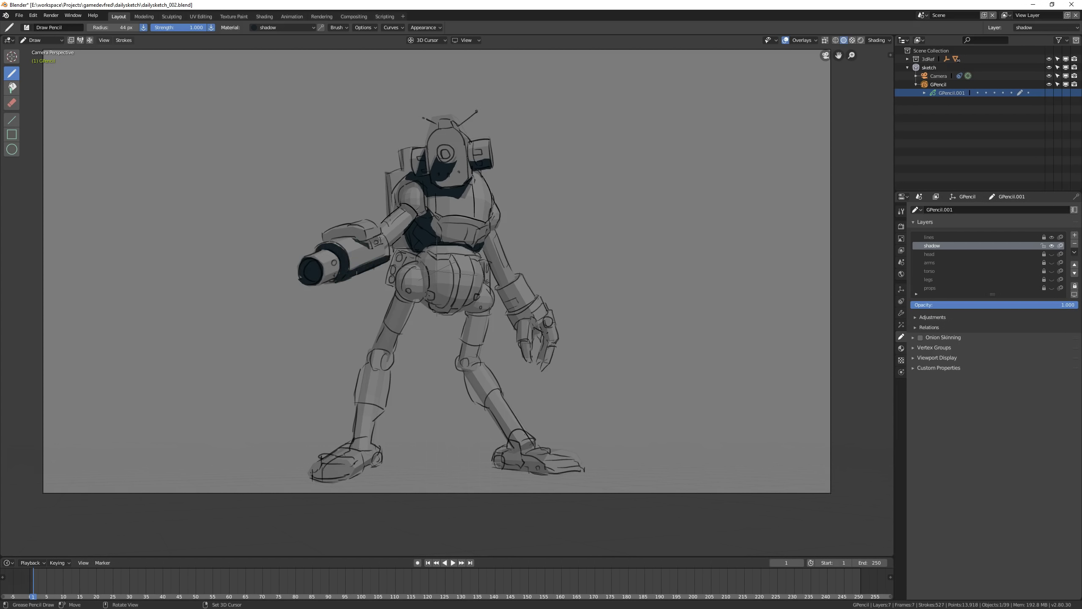
{"action": "mouse_move", "coordinate": [323, 235]}
{"action": "left_mouse_down"}
{"action": "mouse_move", "coordinate": [360, 233]}
{"action": "mouse_move", "coordinate": [394, 249]}
{"action": "left_mouse_up"}
{"action": "key", "text": "ctrl+z"}
{"action": "mouse_move", "coordinate": [417, 181]}
{"action": "left_mouse_down"}
{"action": "mouse_move", "coordinate": [401, 194]}
{"action": "mouse_move", "coordinate": [410, 203]}
{"action": "left_mouse_up"}
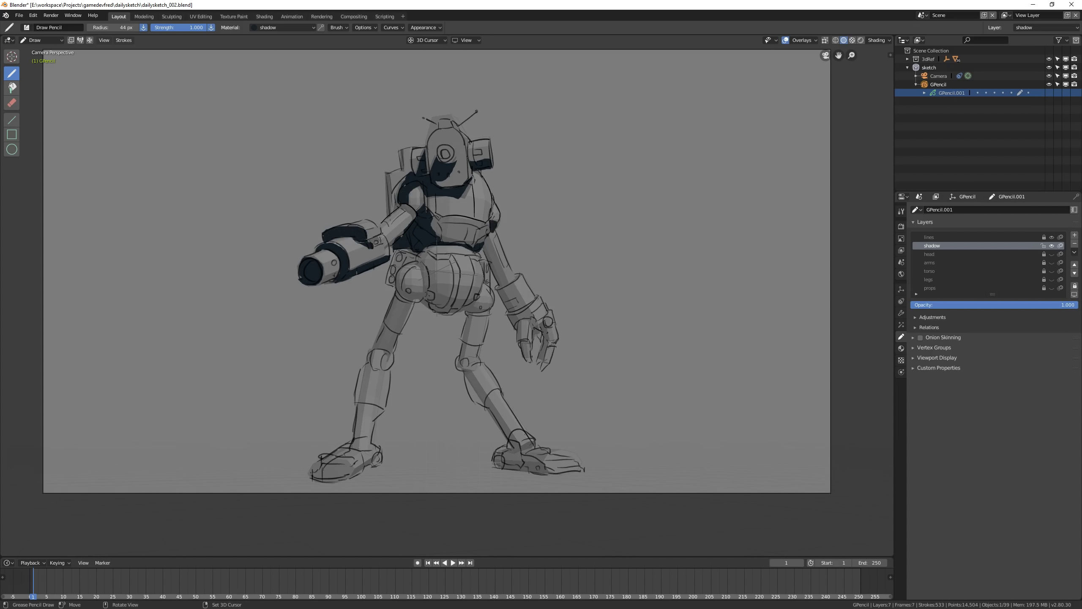
- Draw shadow shapes along the hanging arm, the underside of the pelvis and the hip joints
{"action": "left_click_drag", "start_coordinate": [488, 238], "coordinate": [504, 288]}
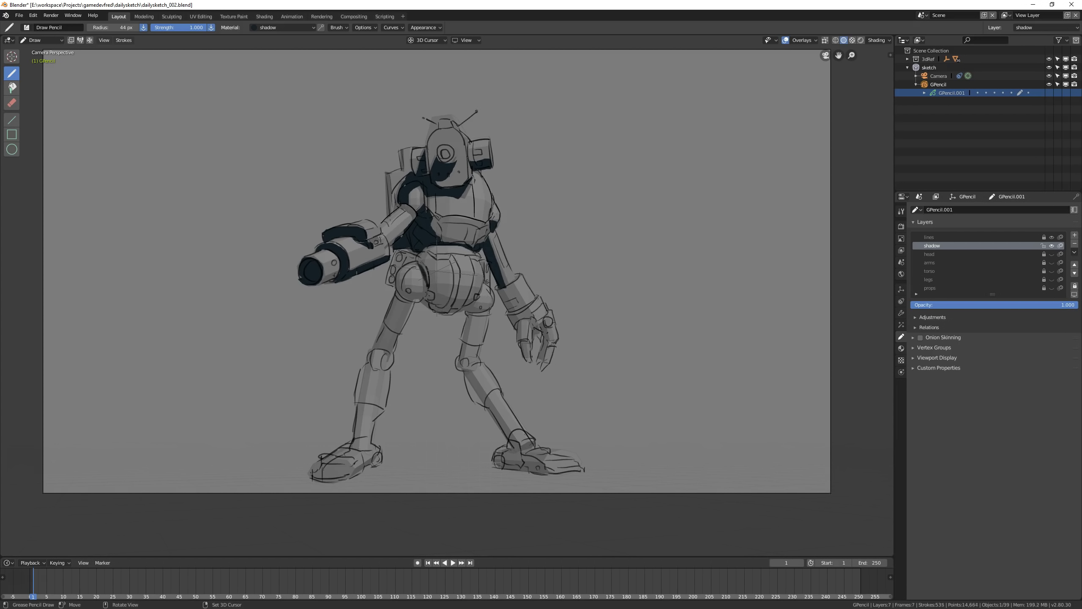
{"action": "left_click_drag", "start_coordinate": [427, 258], "coordinate": [432, 292]}
{"action": "mouse_move", "coordinate": [471, 295]}
{"action": "left_mouse_down"}
{"action": "mouse_move", "coordinate": [443, 313]}
{"action": "mouse_move", "coordinate": [427, 294]}
{"action": "left_mouse_up"}
{"action": "left_click_drag", "start_coordinate": [493, 304], "coordinate": [463, 311]}
{"action": "mouse_move", "coordinate": [420, 262]}
{"action": "left_mouse_down"}
{"action": "mouse_move", "coordinate": [400, 281]}
{"action": "mouse_move", "coordinate": [422, 301]}
{"action": "left_mouse_up"}
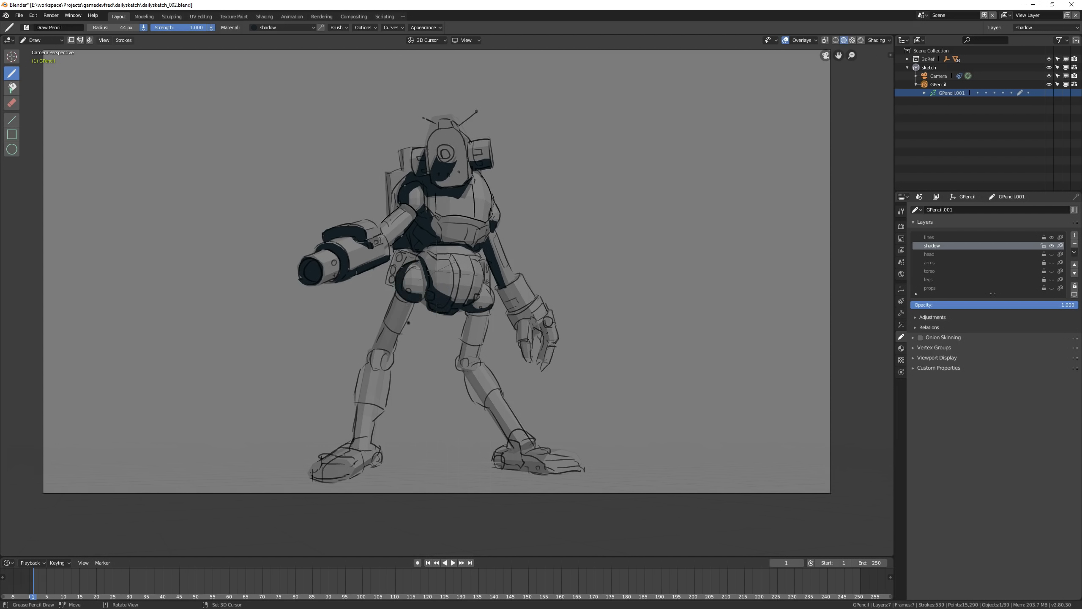
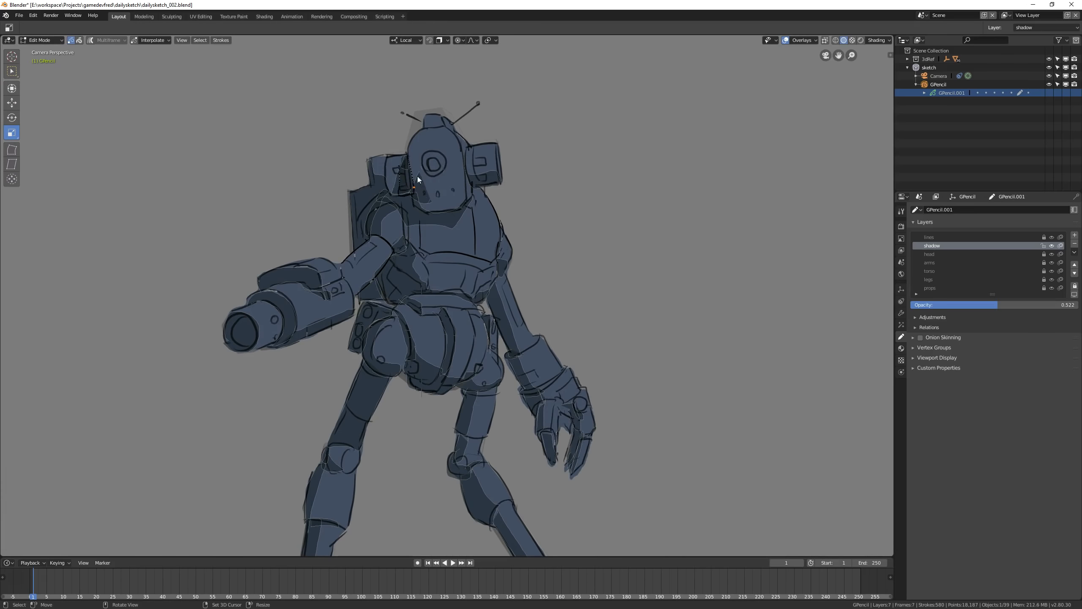
- Select the whole linked shadow stroke on the robot's face and delete its points
{"action": "key", "text": "ctrl+l"}
{"action": "key", "text": "x"}
{"action": "left_click", "coordinate": [479, 121]}
- Refine the edges of the torso shadow shapes with the Grab brush in Sculpt Mode
{"action": "key", "text": "ctrl+Tab"}
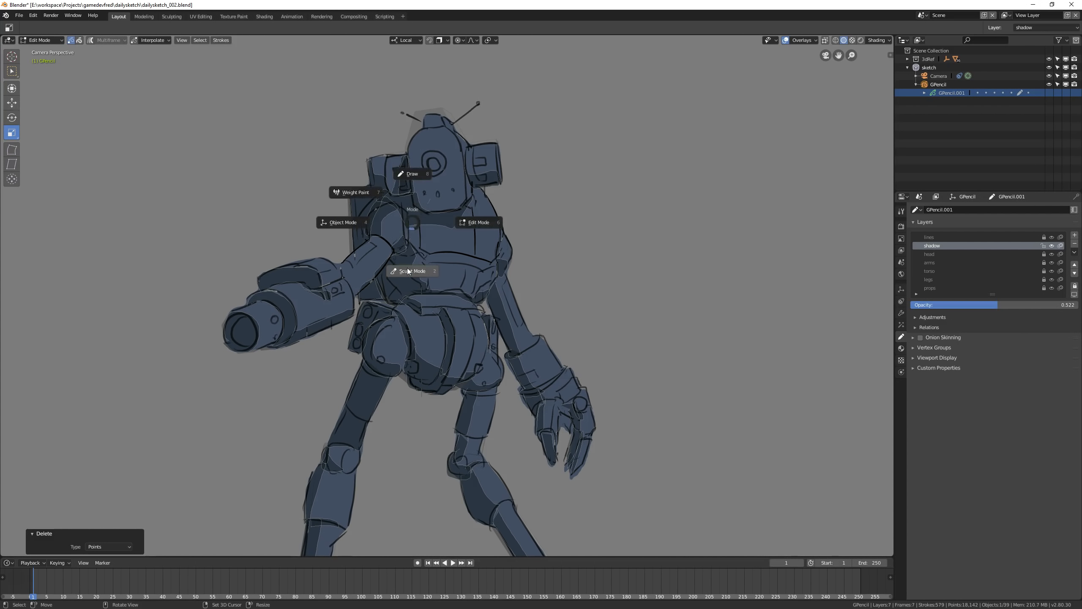
{"action": "left_click", "coordinate": [420, 203]}
{"action": "mouse_move", "coordinate": [420, 203]}
{"action": "left_mouse_down"}
{"action": "mouse_move", "coordinate": [431, 211]}
{"action": "mouse_move", "coordinate": [413, 183]}
{"action": "mouse_move", "coordinate": [465, 158]}
{"action": "mouse_move", "coordinate": [421, 256]}
{"action": "mouse_move", "coordinate": [404, 234]}
{"action": "mouse_move", "coordinate": [407, 309]}
{"action": "left_mouse_up"}
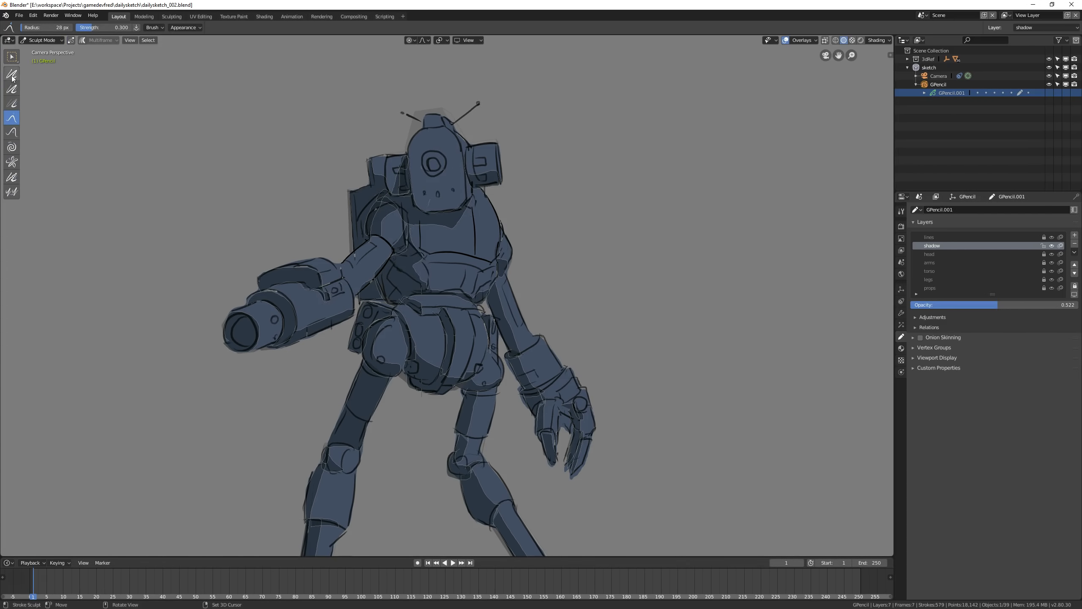
{"action": "scroll", "coordinate": [511, 326], "scroll_direction": "down", "scroll_amount": 5}
- Redraw the shadow shape on the robot's face in Draw mode
{"action": "key", "text": "ctrl+Tab"}
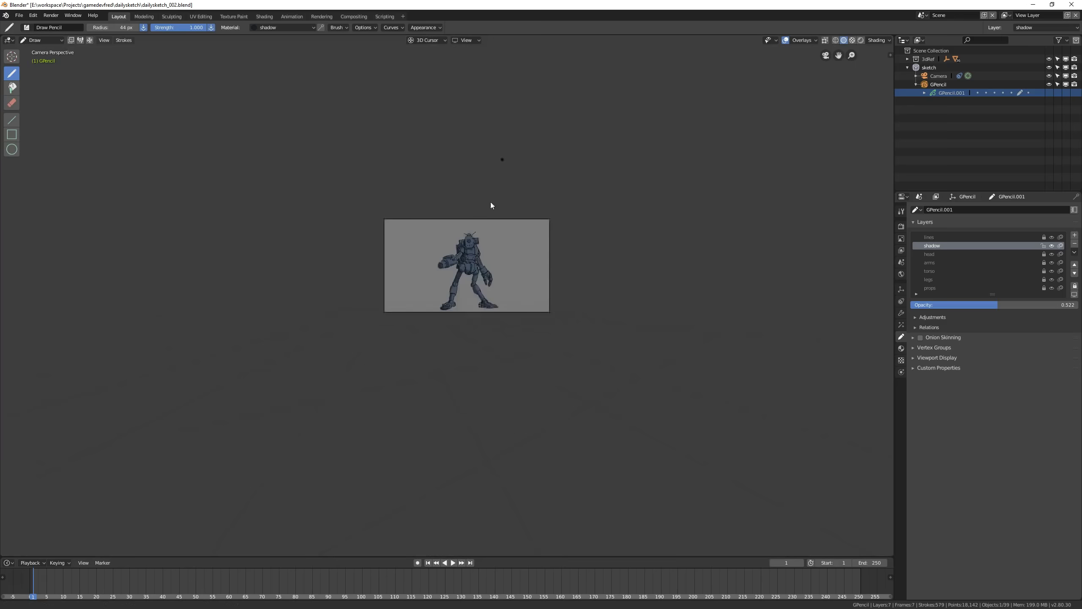
{"action": "key", "text": "Home"}
{"action": "scroll", "coordinate": [455, 184], "scroll_direction": "up", "scroll_amount": 3}
{"action": "left_click_drag", "start_coordinate": [477, 190], "coordinate": [443, 258]}
{"action": "key", "text": "Home"}
{"action": "scroll", "coordinate": [439, 253], "scroll_direction": "up", "scroll_amount": 3}
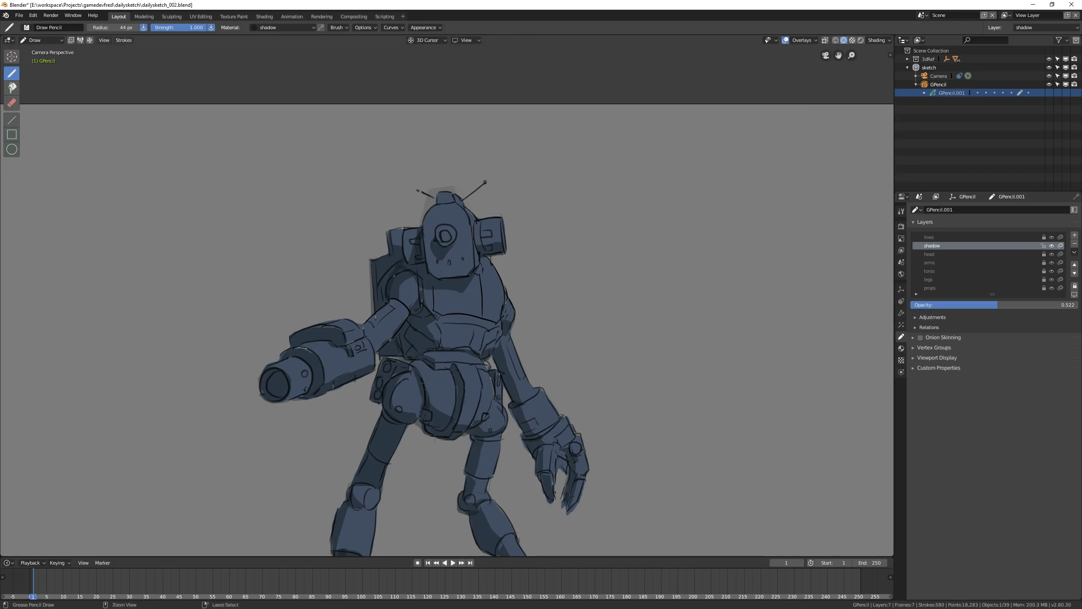
{"action": "scroll", "coordinate": [443, 247], "scroll_direction": "up", "scroll_amount": 1}
{"action": "key", "text": "ctrl+Tab"}
{"action": "scroll", "coordinate": [443, 247], "scroll_direction": "down", "scroll_amount": 1}
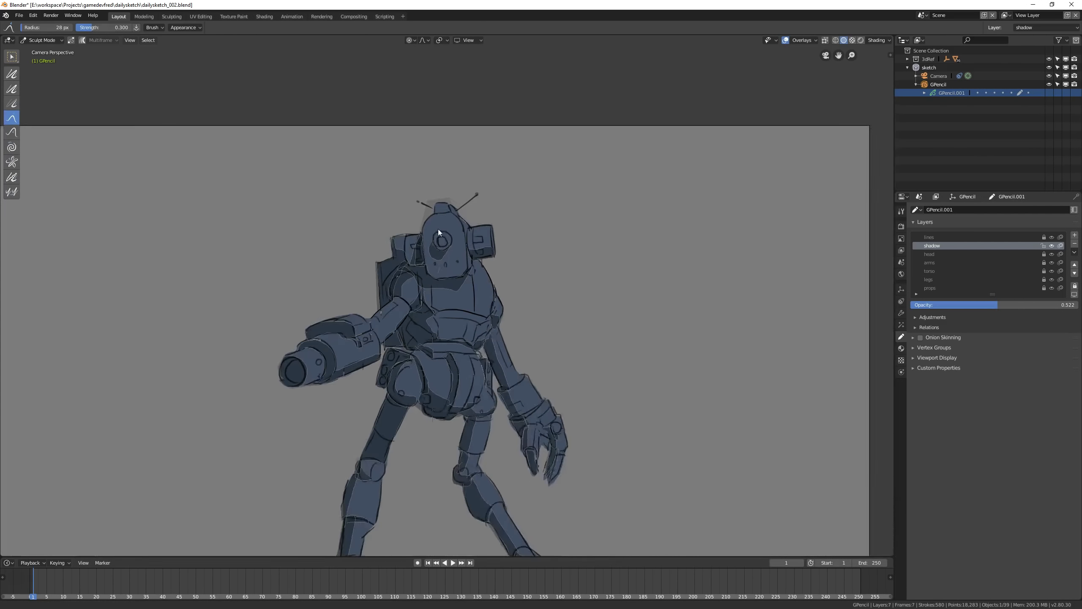
{"action": "key", "text": "ctrl+Tab"}
{"action": "key", "text": "Home"}
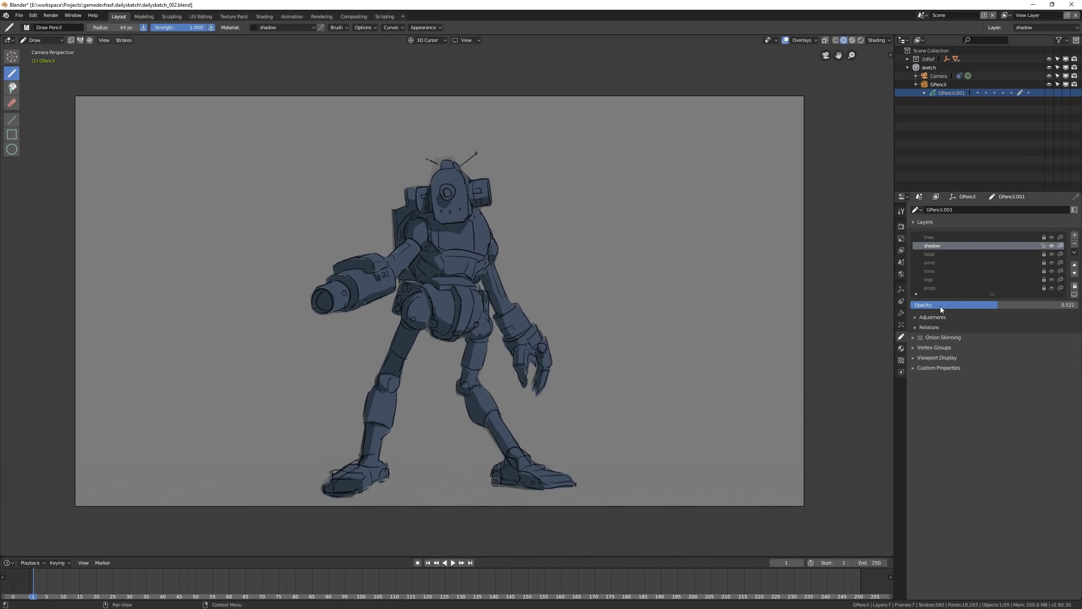
- Adjust the primary fill color of the basecolor material's gradient to a muted blue
{"action": "left_click", "coordinate": [901, 348]}
{"action": "left_click", "coordinate": [934, 220]}
{"action": "left_click", "coordinate": [1015, 388]}
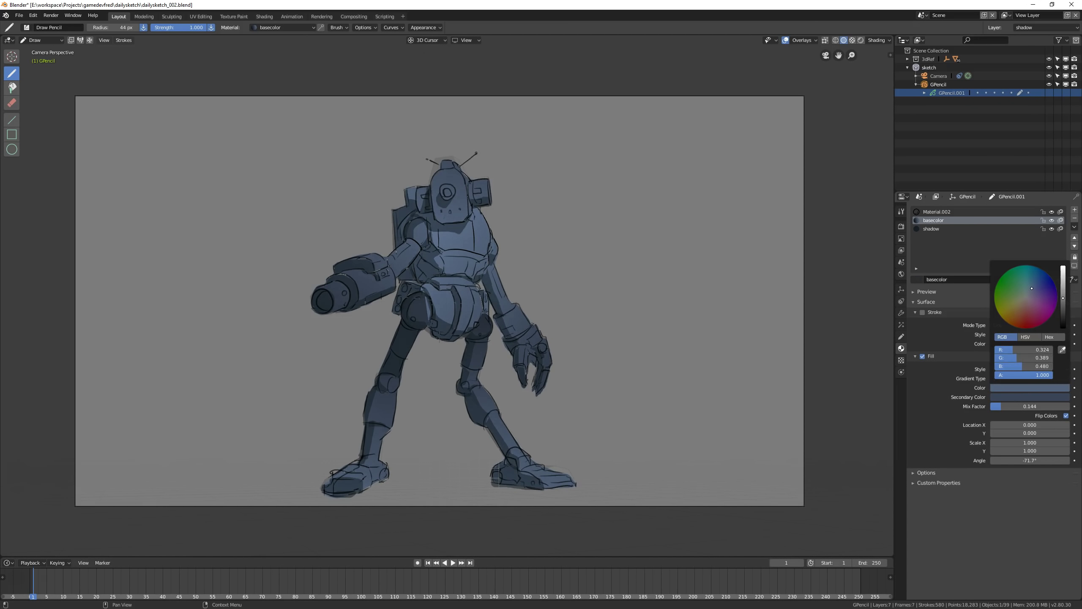
{"action": "scroll", "coordinate": [452, 305], "scroll_direction": "down", "scroll_amount": 1}
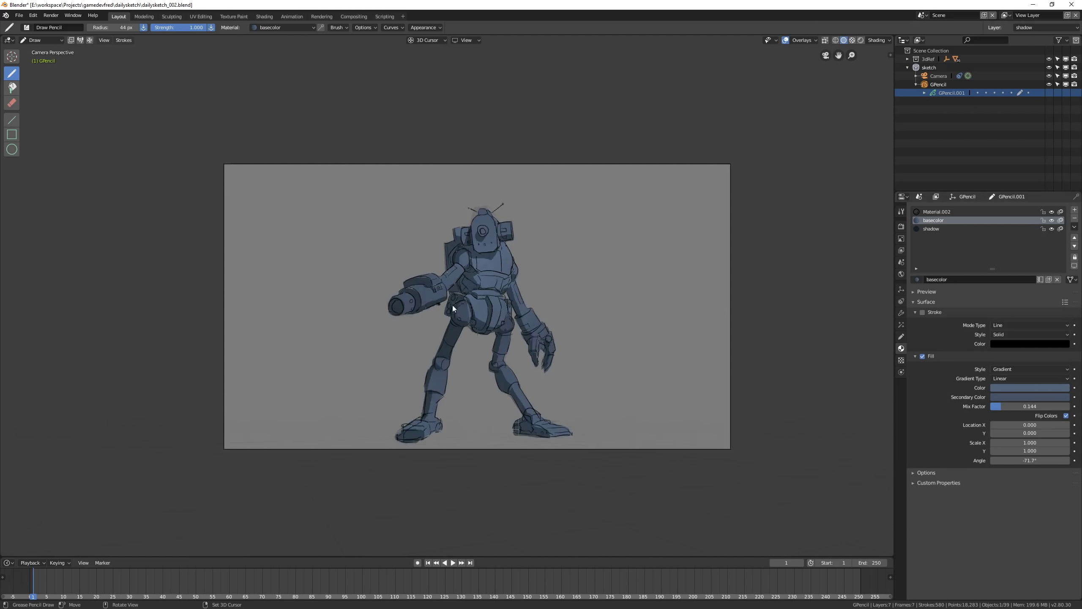
{"action": "scroll", "coordinate": [516, 318], "scroll_direction": "up", "scroll_amount": 1}
{"action": "scroll", "coordinate": [516, 318], "scroll_direction": "up", "scroll_amount": 1}
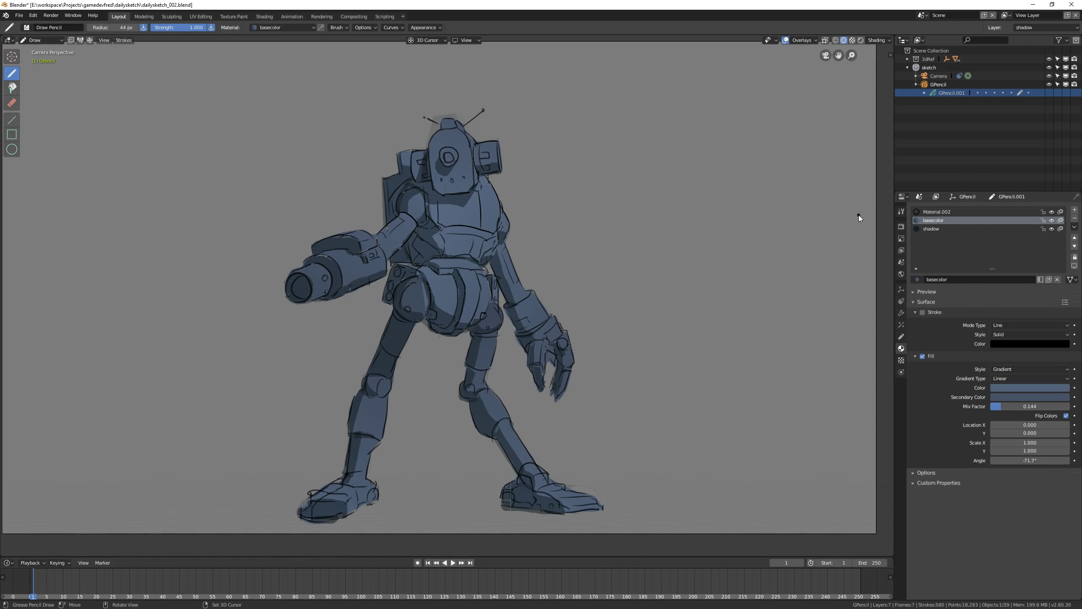
- Make the shadow material active and add a grease pencil layer named Darker above the shadow layer
{"action": "left_click", "coordinate": [931, 229]}
{"action": "left_click", "coordinate": [901, 336]}
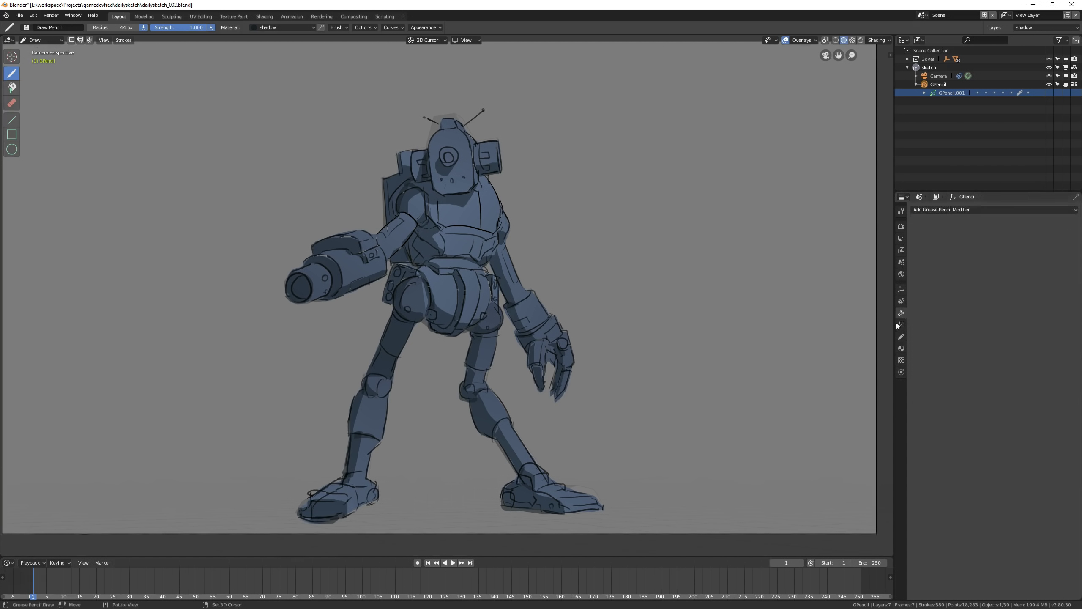
{"action": "left_click", "coordinate": [1075, 235]}
{"action": "double_click", "coordinate": [931, 245]}
{"action": "type", "text": "Darker"}
{"action": "key", "text": "Return"}
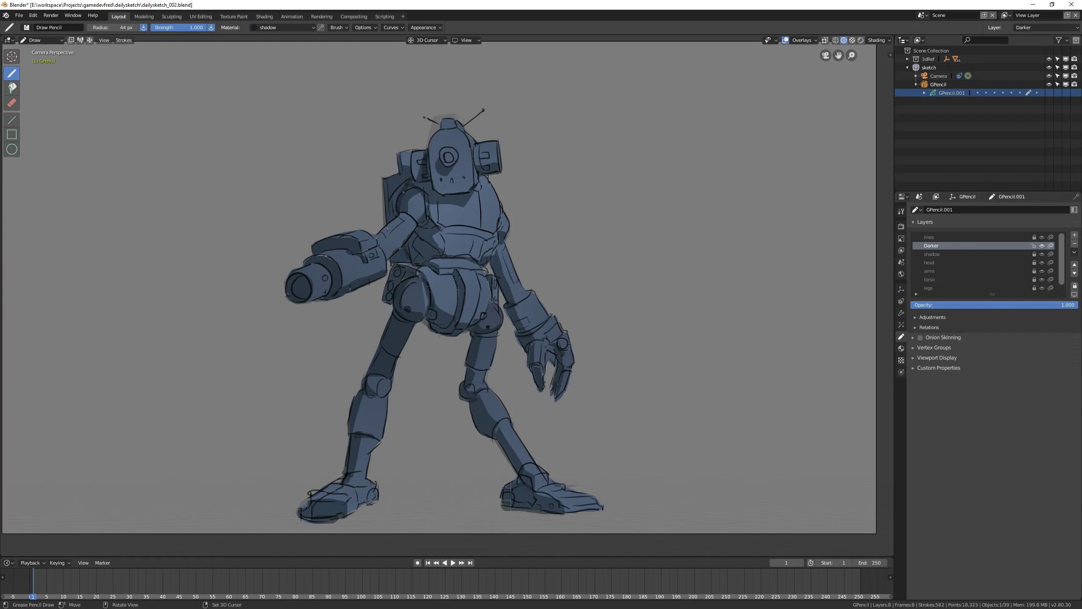
- Draw darker shadow shapes inside the eye, the cannon muzzle, the hip recesses and along the backpack
{"action": "left_click_drag", "start_coordinate": [446, 156], "coordinate": [451, 160]}
{"action": "left_click_drag", "start_coordinate": [297, 277], "coordinate": [305, 294]}
{"action": "left_click_drag", "start_coordinate": [387, 268], "coordinate": [385, 303]}
{"action": "left_click_drag", "start_coordinate": [490, 275], "coordinate": [490, 303]}
{"action": "mouse_move", "coordinate": [387, 181]}
{"action": "left_mouse_down"}
{"action": "mouse_move", "coordinate": [387, 226]}
{"action": "mouse_move", "coordinate": [429, 230]}
{"action": "mouse_move", "coordinate": [412, 266]}
{"action": "left_mouse_up"}
{"action": "left_click_drag", "start_coordinate": [398, 183], "coordinate": [396, 202]}
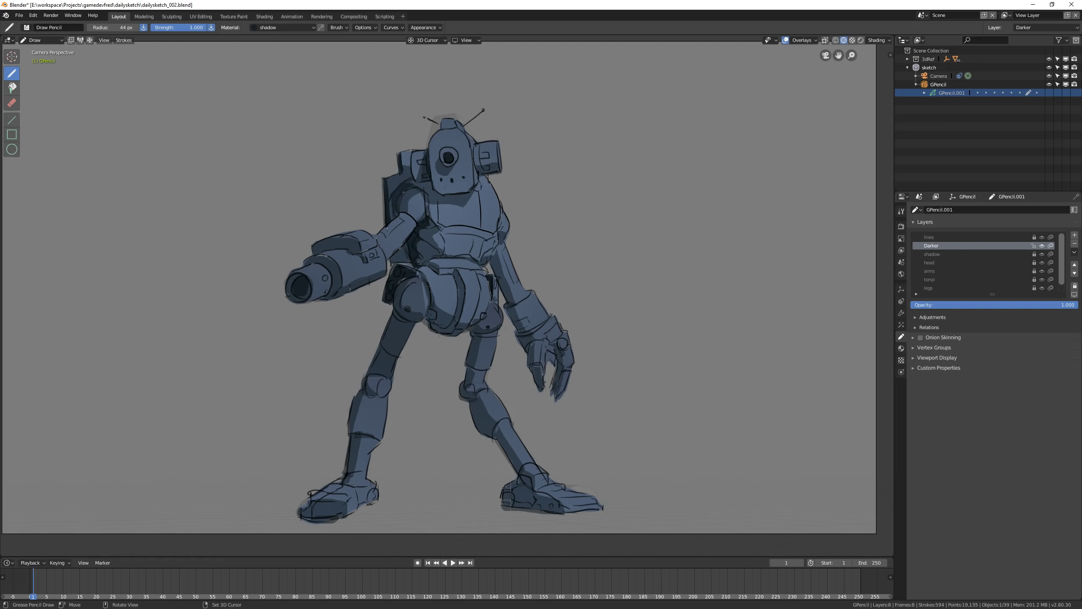
- Draw darker shadow shapes on the thigh, the knee joint, the pelvis and the soles of both feet
{"action": "left_click_drag", "start_coordinate": [385, 351], "coordinate": [366, 395]}
{"action": "key", "text": "ctrl+z"}
{"action": "left_click_drag", "start_coordinate": [461, 382], "coordinate": [477, 398]}
{"action": "scroll", "coordinate": [500, 184], "scroll_direction": "down", "scroll_amount": 7}
{"action": "scroll", "coordinate": [500, 184], "scroll_direction": "up", "scroll_amount": 6}
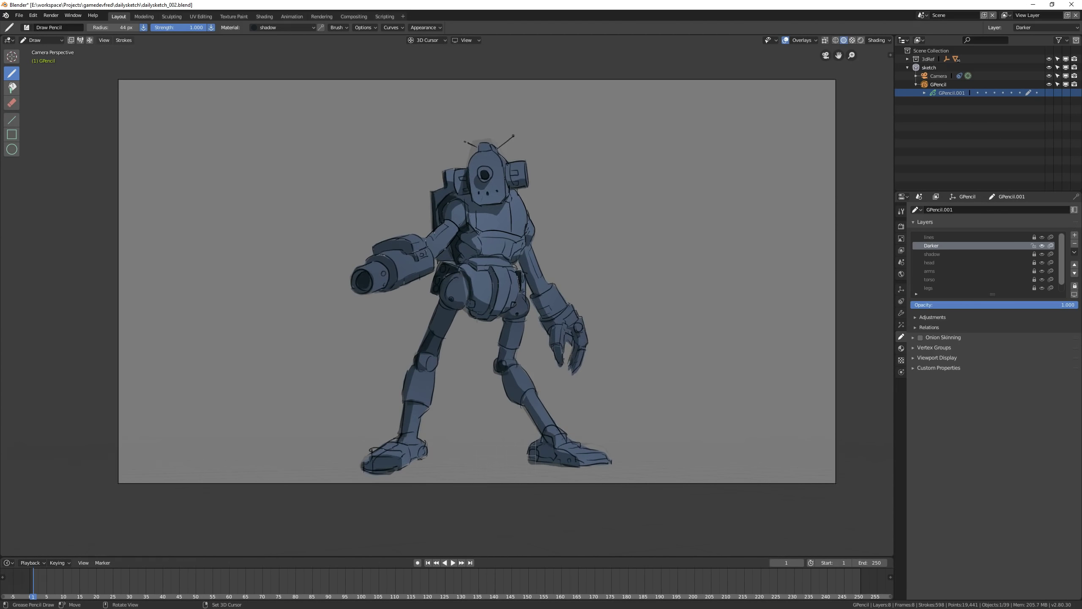
{"action": "mouse_move", "coordinate": [464, 272]}
{"action": "left_mouse_down"}
{"action": "mouse_move", "coordinate": [472, 297]}
{"action": "mouse_move", "coordinate": [472, 264]}
{"action": "left_mouse_up"}
{"action": "left_click_drag", "start_coordinate": [364, 468], "coordinate": [385, 465]}
{"action": "mouse_move", "coordinate": [531, 458]}
{"action": "left_mouse_down"}
{"action": "mouse_move", "coordinate": [581, 467]}
{"action": "mouse_move", "coordinate": [543, 460]}
{"action": "left_mouse_up"}
{"action": "scroll", "coordinate": [533, 459], "scroll_direction": "up", "scroll_amount": 1}
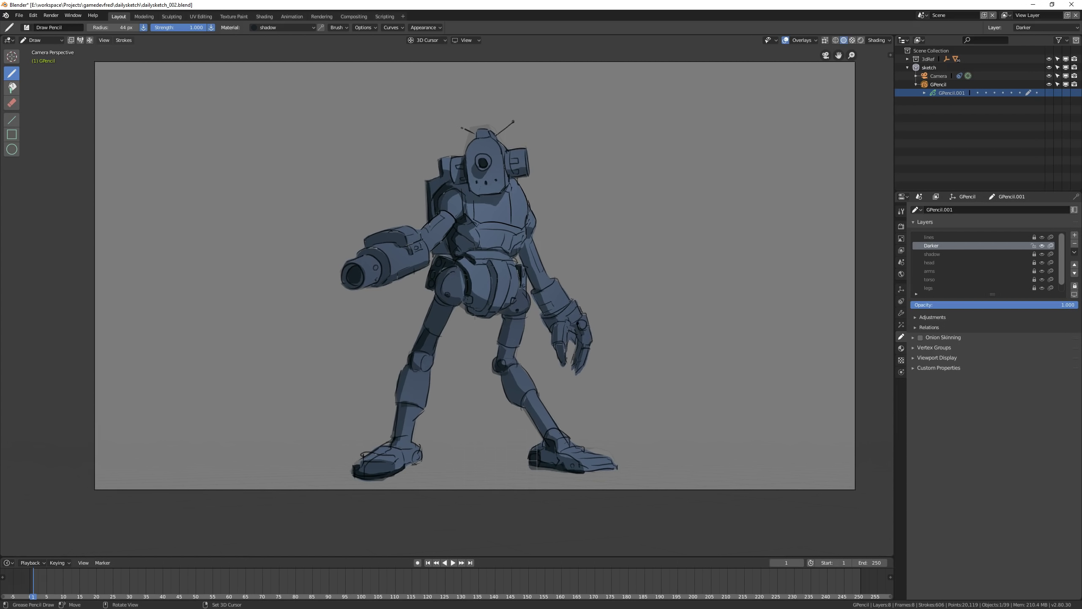
- Draw darker shadow shapes along the waist and around the shoulder of the cannon arm
{"action": "left_click_drag", "start_coordinate": [573, 325], "coordinate": [580, 365]}
{"action": "key", "text": "ctrl+z"}
{"action": "scroll", "coordinate": [494, 248], "scroll_direction": "down", "scroll_amount": 1}
{"action": "left_click_drag", "start_coordinate": [469, 252], "coordinate": [494, 249]}
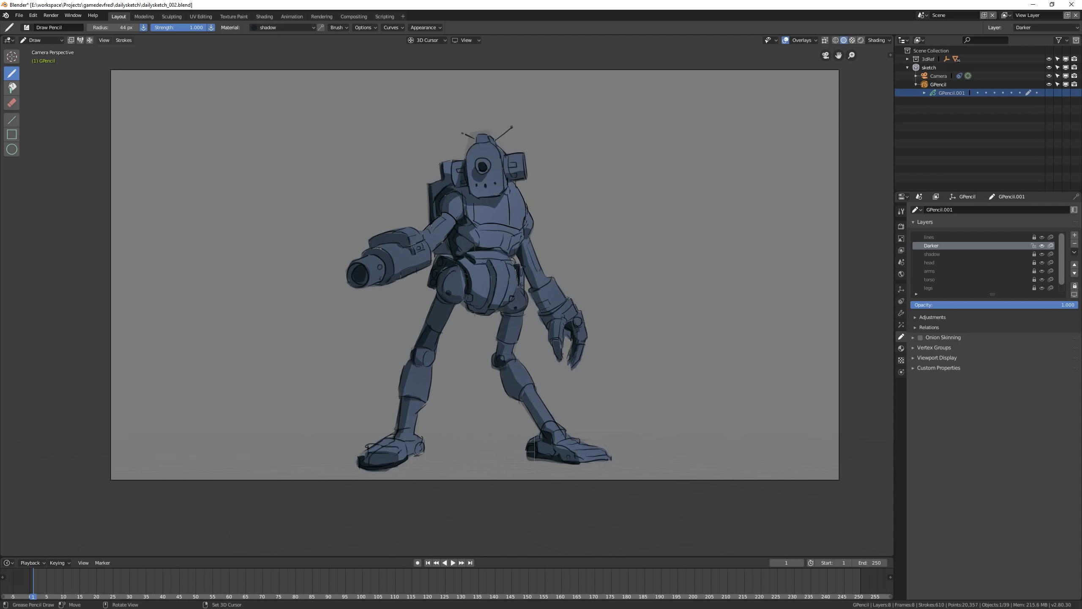
{"action": "mouse_move", "coordinate": [469, 300]}
{"action": "left_mouse_down"}
{"action": "mouse_move", "coordinate": [489, 315]}
{"action": "mouse_move", "coordinate": [467, 316]}
{"action": "left_mouse_up"}
{"action": "key", "text": "ctrl+z"}
{"action": "scroll", "coordinate": [447, 294], "scroll_direction": "up", "scroll_amount": 2}
{"action": "left_click_drag", "start_coordinate": [450, 193], "coordinate": [472, 186]}
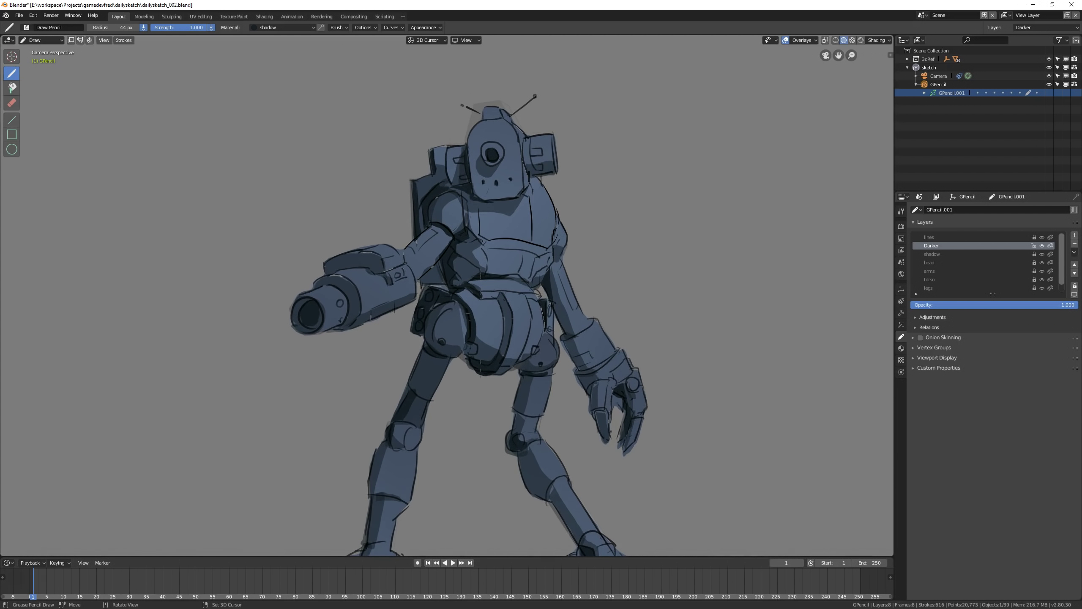
{"action": "scroll", "coordinate": [466, 145], "scroll_direction": "down", "scroll_amount": 8}
{"action": "scroll", "coordinate": [467, 145], "scroll_direction": "up", "scroll_amount": 6}
- Add a grease pencil layer named Lighter and create a new material named highlight
{"action": "left_click", "coordinate": [1075, 235]}
{"action": "left_click", "coordinate": [902, 348]}
{"action": "left_click", "coordinate": [936, 237]}
{"action": "left_click", "coordinate": [976, 280]}
{"action": "double_click", "coordinate": [937, 237]}
{"action": "type", "text": "highlight"}
{"action": "key", "text": "Return"}
- Turn off the highlight material's stroke and give it an opaque light fill color
{"action": "left_click", "coordinate": [1010, 378]}
{"action": "left_click", "coordinate": [922, 312]}
{"action": "left_click", "coordinate": [1010, 378]}
{"action": "left_click_drag", "start_coordinate": [1062, 317], "coordinate": [1063, 277]}
{"action": "left_click_drag", "start_coordinate": [1010, 365], "coordinate": [1048, 366]}
{"action": "left_click", "coordinate": [902, 336]}
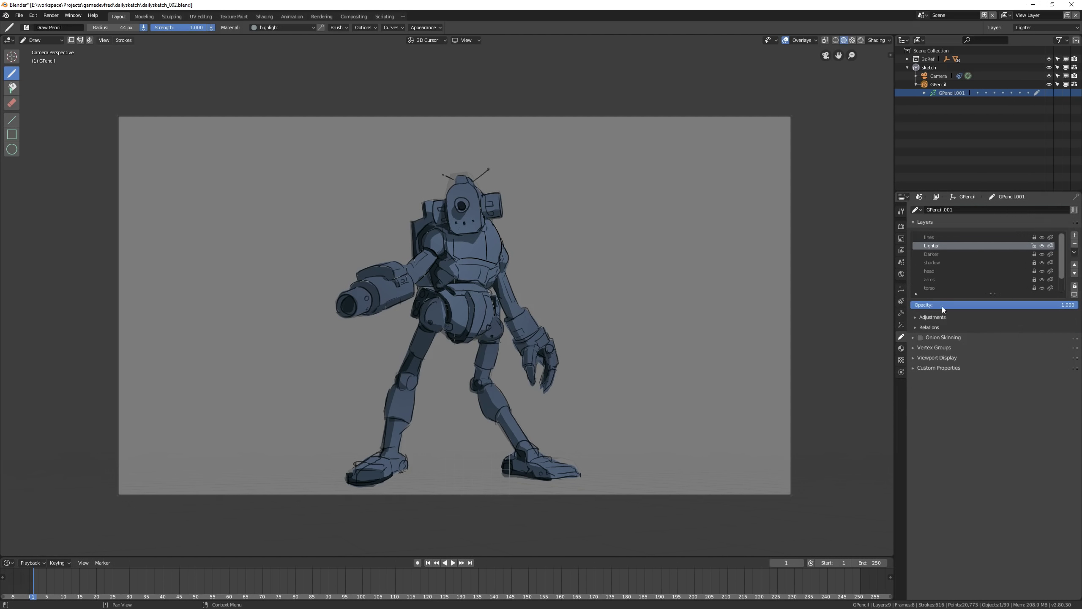
- Set the Lighter layer's opacity to 0.702 and draw highlights on the upper torso and the hanging arm
{"action": "mouse_move", "coordinate": [499, 217]}
{"action": "left_mouse_down"}
{"action": "mouse_move", "coordinate": [501, 193]}
{"action": "mouse_move", "coordinate": [448, 222]}
{"action": "left_mouse_up"}
{"action": "scroll", "coordinate": [448, 209], "scroll_direction": "up", "scroll_amount": 4}
{"action": "scroll", "coordinate": [448, 209], "scroll_direction": "down", "scroll_amount": 3}
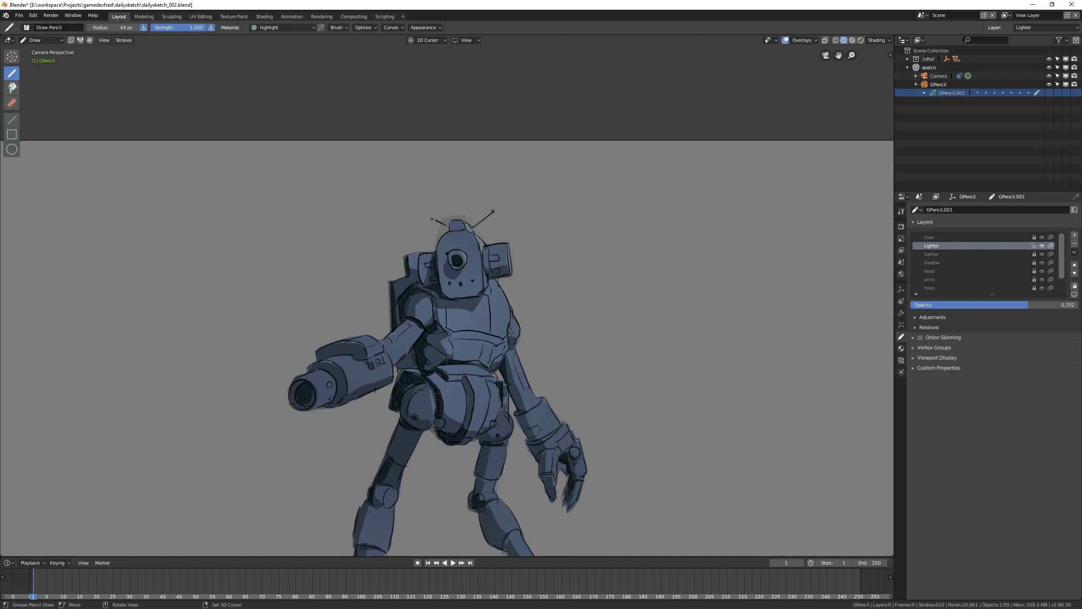
{"action": "middle_click_drag", "start_coordinate": [469, 299], "coordinate": [452, 261], "text": "shift"}
{"action": "mouse_move", "coordinate": [501, 278]}
{"action": "left_mouse_down"}
{"action": "mouse_move", "coordinate": [494, 297]}
{"action": "mouse_move", "coordinate": [516, 359]}
{"action": "left_mouse_up"}
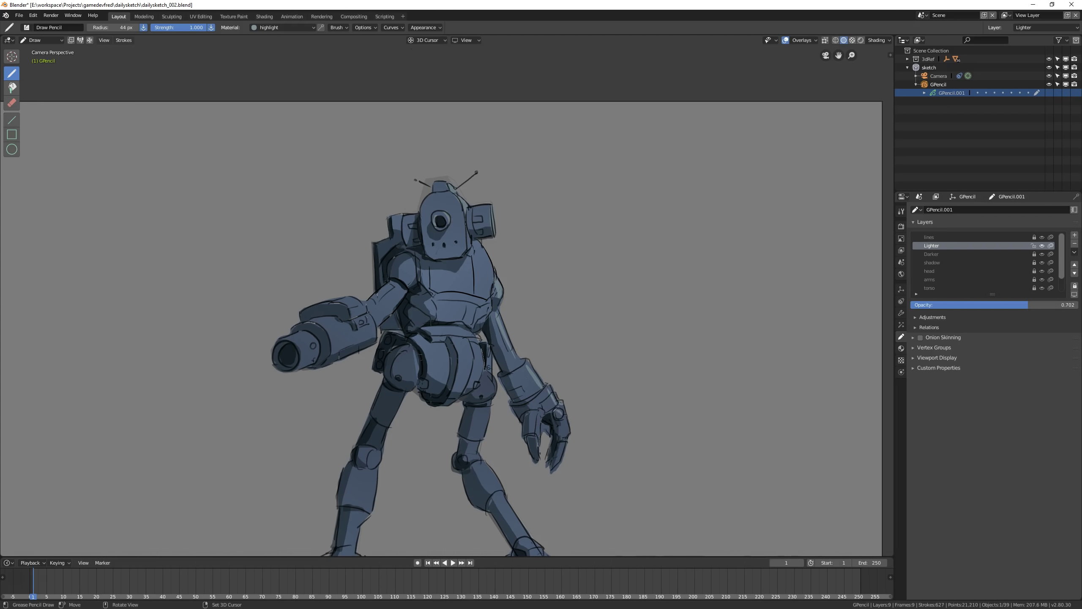
- Draw highlight shapes on the hand, the pelvis, the chest edge, the cannon and the upper leg
{"action": "left_click_drag", "start_coordinate": [536, 410], "coordinate": [537, 437]}
{"action": "scroll", "coordinate": [536, 424], "scroll_direction": "down", "scroll_amount": 2}
{"action": "left_click_drag", "start_coordinate": [505, 269], "coordinate": [507, 304]}
{"action": "left_click_drag", "start_coordinate": [517, 173], "coordinate": [524, 198]}
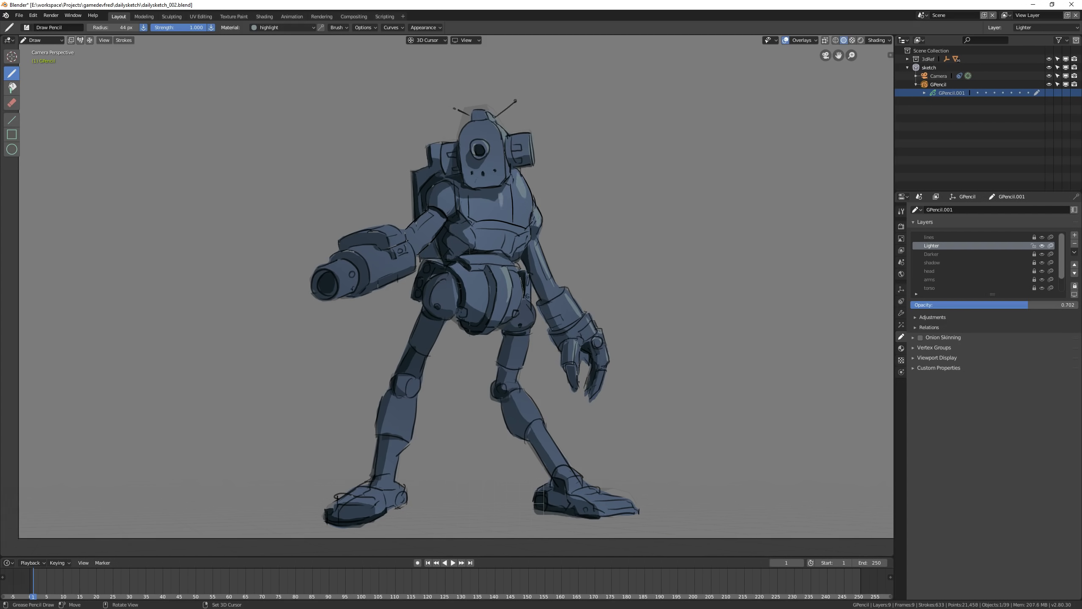
{"action": "mouse_move", "coordinate": [377, 266]}
{"action": "left_mouse_down"}
{"action": "mouse_move", "coordinate": [411, 254]}
{"action": "mouse_move", "coordinate": [409, 264]}
{"action": "left_mouse_up"}
{"action": "mouse_move", "coordinate": [530, 302]}
{"action": "left_mouse_down"}
{"action": "mouse_move", "coordinate": [522, 366]}
{"action": "mouse_move", "coordinate": [534, 417]}
{"action": "mouse_move", "coordinate": [520, 382]}
{"action": "left_mouse_up"}
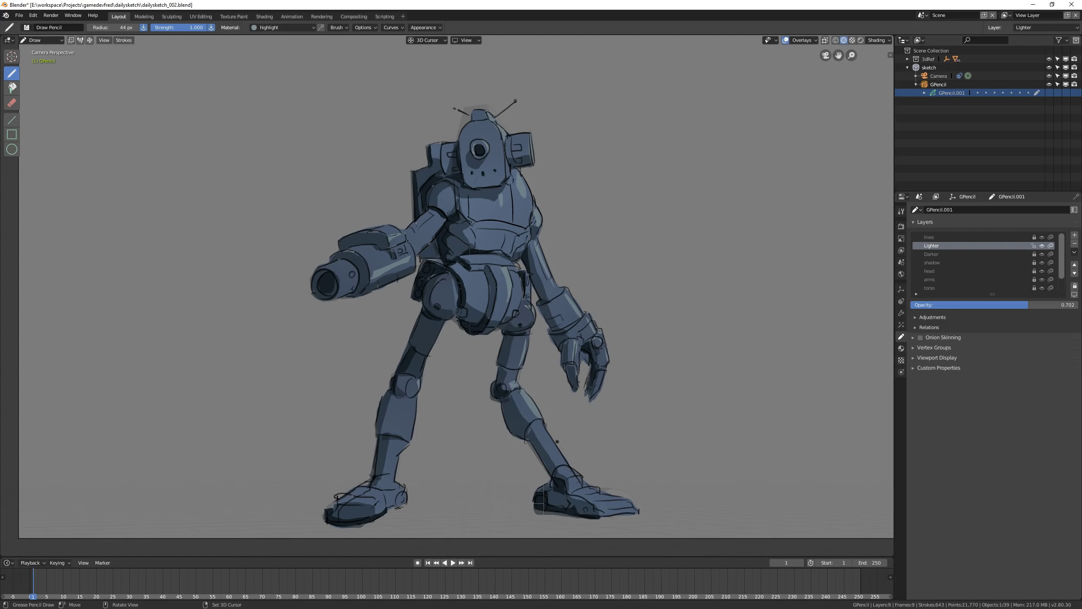
- Draw highlight shapes along both lower legs and the tops of the feet
{"action": "left_click_drag", "start_coordinate": [539, 427], "coordinate": [565, 464]}
{"action": "left_click_drag", "start_coordinate": [564, 463], "coordinate": [599, 497]}
{"action": "left_click_drag", "start_coordinate": [592, 495], "coordinate": [631, 506]}
{"action": "mouse_move", "coordinate": [365, 495]}
{"action": "left_mouse_down"}
{"action": "mouse_move", "coordinate": [403, 481]}
{"action": "mouse_move", "coordinate": [392, 454]}
{"action": "left_mouse_up"}
{"action": "left_click_drag", "start_coordinate": [414, 404], "coordinate": [409, 444]}
{"action": "scroll", "coordinate": [469, 298], "scroll_direction": "down", "scroll_amount": 3}
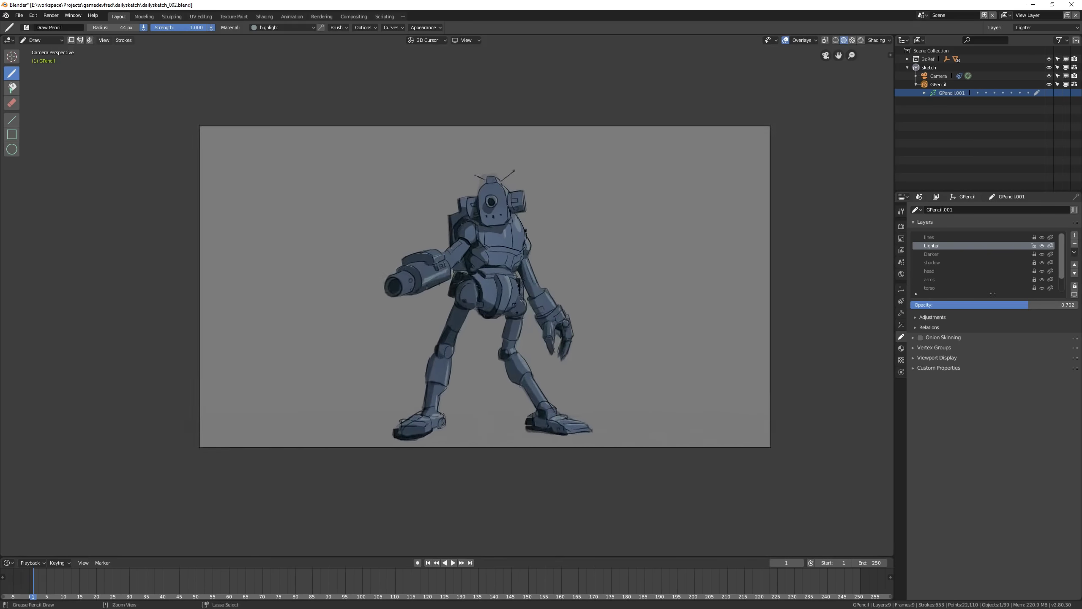
- Draw highlight shapes on the head, the box beside the head and the waist band
{"action": "scroll", "coordinate": [468, 299], "scroll_direction": "up", "scroll_amount": 2}
{"action": "left_click_drag", "start_coordinate": [496, 184], "coordinate": [500, 226]}
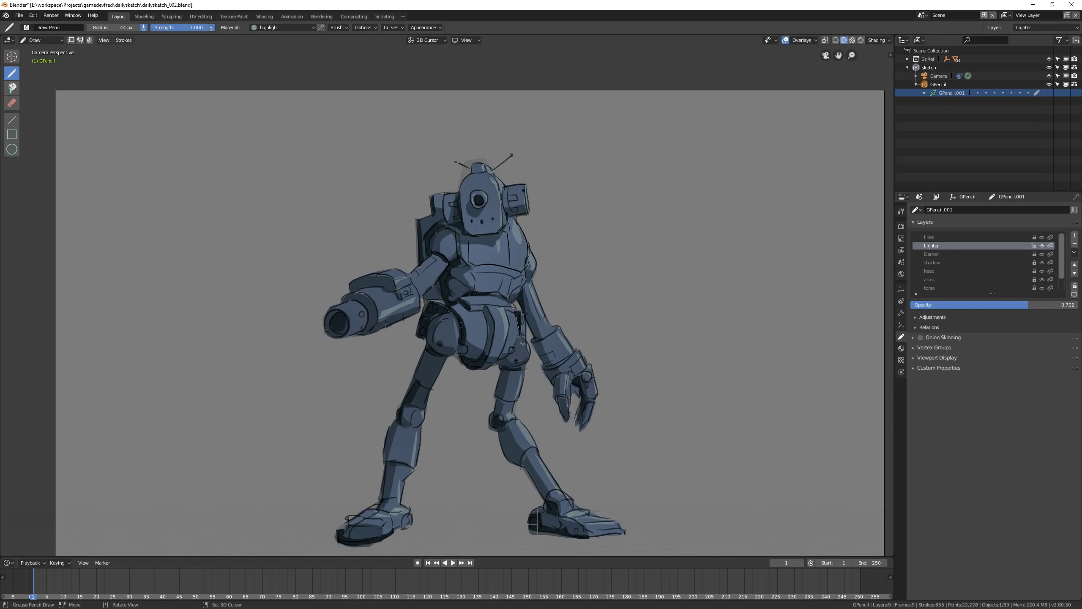
{"action": "left_click_drag", "start_coordinate": [505, 187], "coordinate": [526, 189]}
{"action": "scroll", "coordinate": [490, 200], "scroll_direction": "down", "scroll_amount": 4}
{"action": "scroll", "coordinate": [490, 200], "scroll_direction": "up", "scroll_amount": 5}
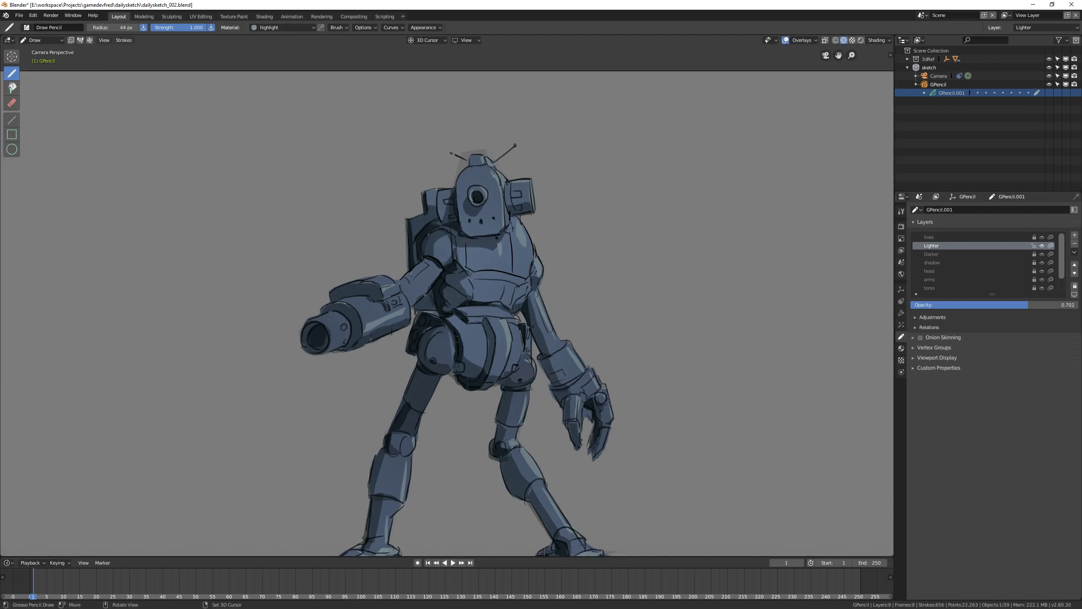
{"action": "left_click_drag", "start_coordinate": [463, 311], "coordinate": [511, 311]}
{"action": "middle_click_drag", "start_coordinate": [511, 311], "coordinate": [529, 251], "text": "shift"}
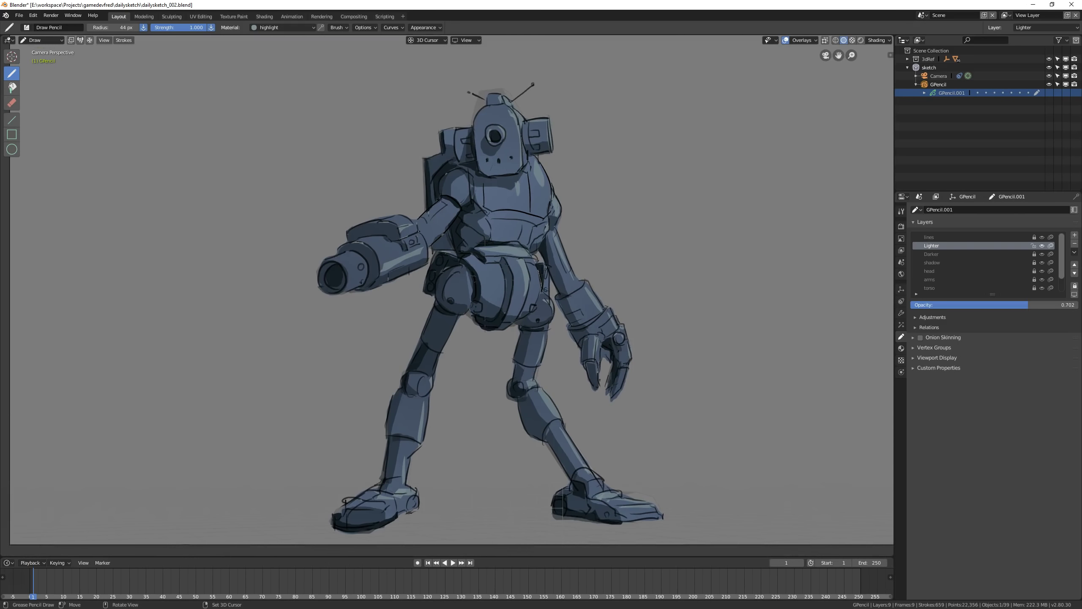
- Draw highlight shapes on the cannon, the shoulder and the box beside the head, and set the Lighter layer's opacity to 0.545
{"action": "left_click_drag", "start_coordinate": [341, 260], "coordinate": [346, 289]}
{"action": "scroll", "coordinate": [346, 290], "scroll_direction": "down", "scroll_amount": 1}
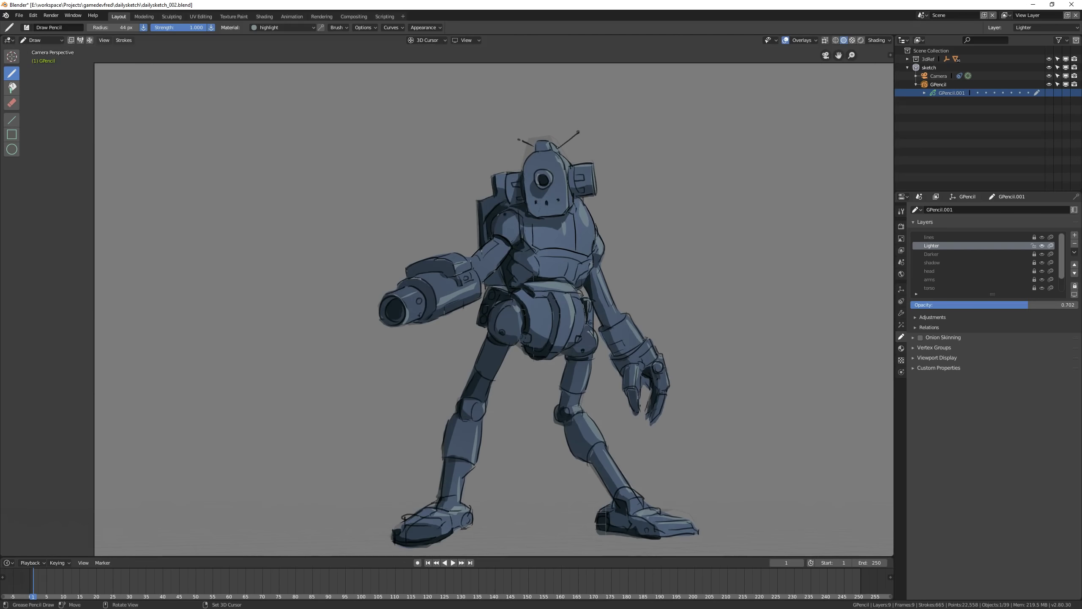
{"action": "left_click_drag", "start_coordinate": [505, 219], "coordinate": [514, 224]}
{"action": "left_click_drag", "start_coordinate": [584, 132], "coordinate": [590, 154]}
{"action": "scroll", "coordinate": [554, 256], "scroll_direction": "down", "scroll_amount": 1}
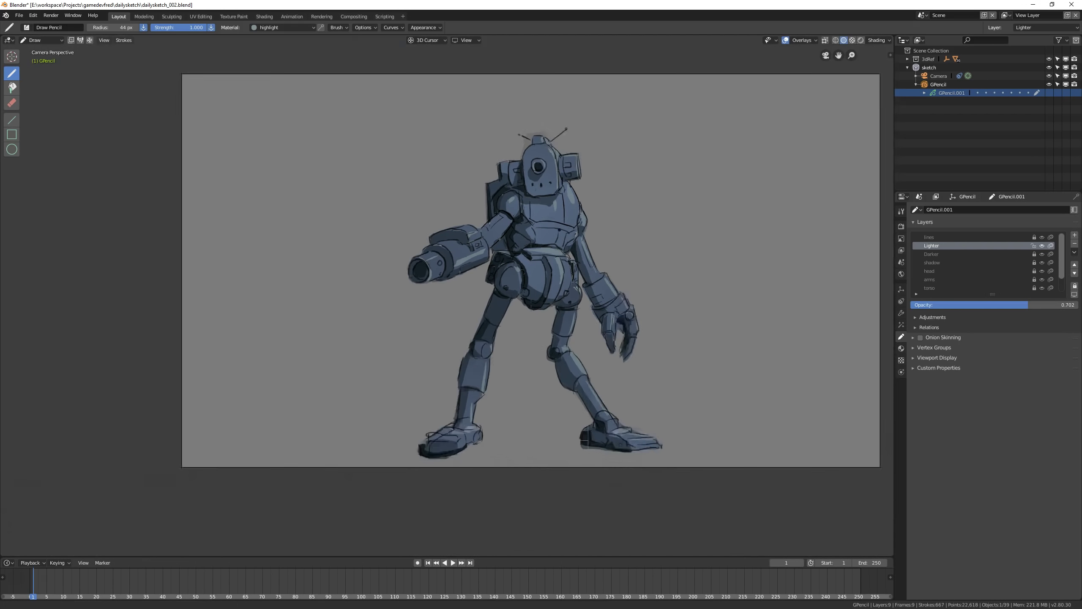
{"action": "left_click_drag", "start_coordinate": [538, 263], "coordinate": [542, 272]}
{"action": "key", "text": "ctrl+z"}
{"action": "scroll", "coordinate": [540, 316], "scroll_direction": "up", "scroll_amount": 1}
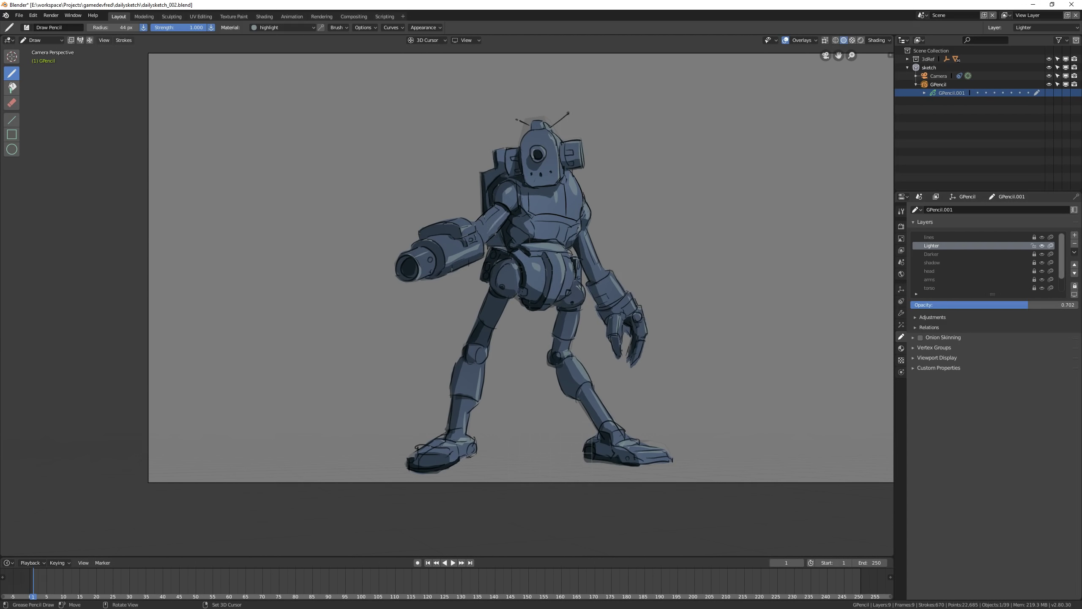
{"action": "middle_click_drag", "start_coordinate": [706, 223], "coordinate": [616, 222], "text": "shift"}
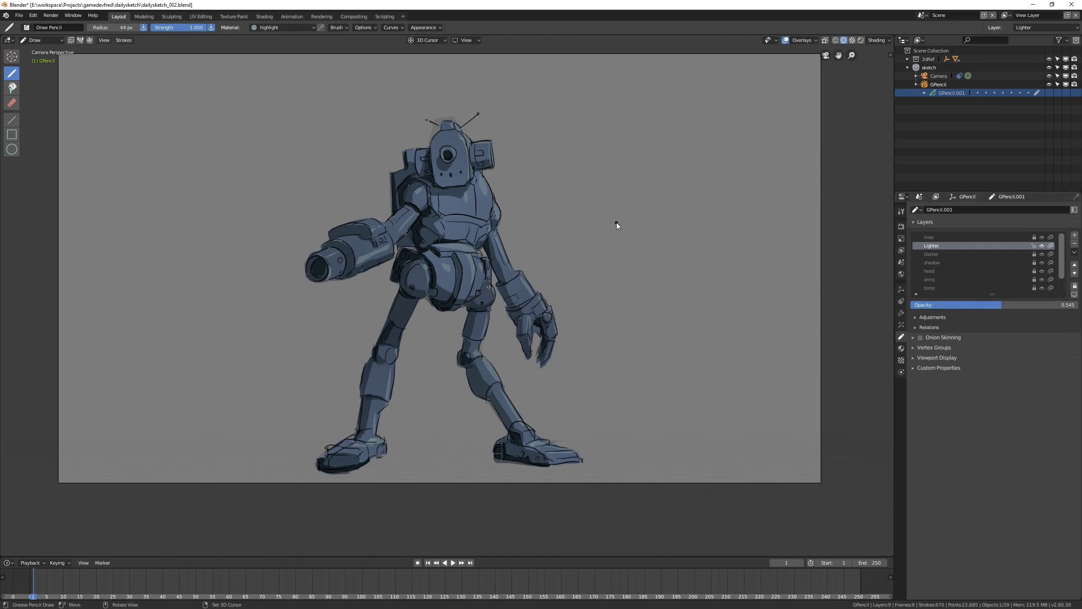
- Add a layer named Detail_01 and create a stroke-free material with an opaque pink fill of RGB 0.787, 0.302, 0.445
{"action": "left_click", "coordinate": [1075, 235]}
{"action": "double_click", "coordinate": [979, 246]}
{"action": "type", "text": "Detail"}
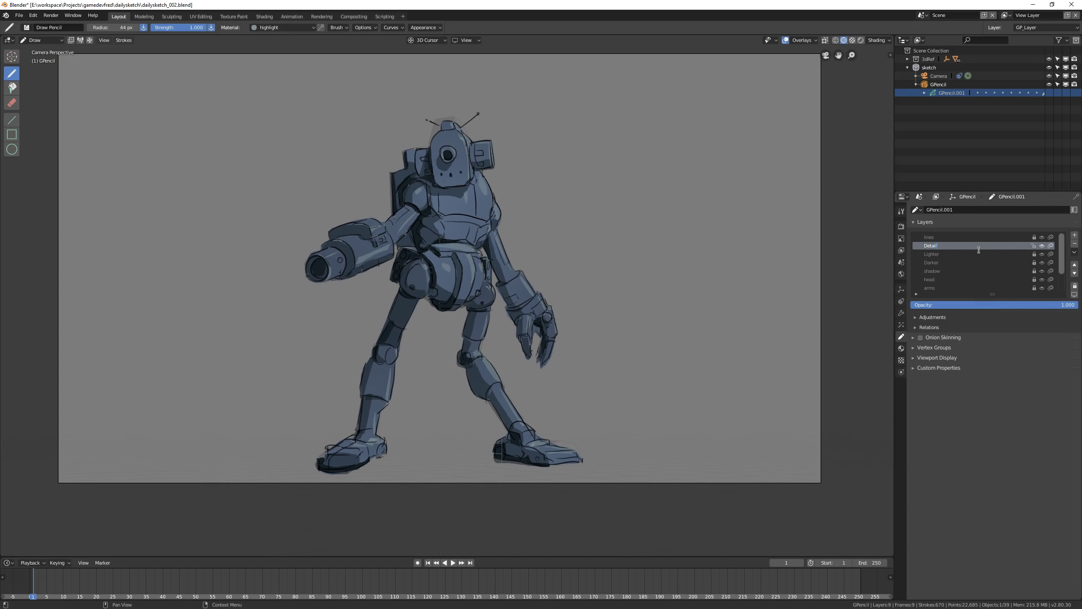
{"action": "left_click", "coordinate": [902, 348]}
{"action": "left_click", "coordinate": [959, 245]}
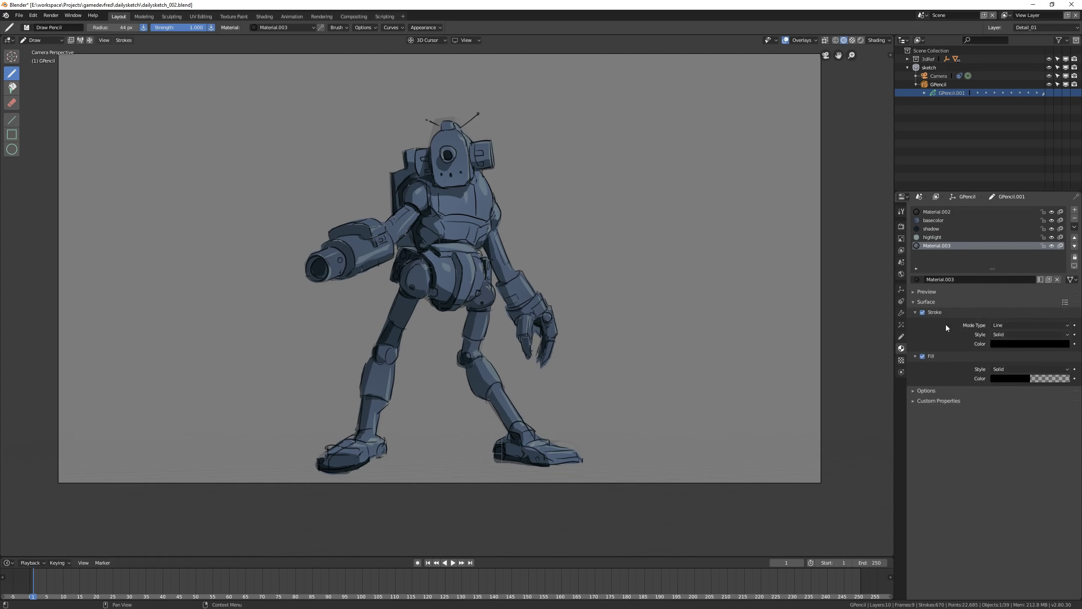
{"action": "left_click", "coordinate": [1029, 378]}
{"action": "left_click", "coordinate": [1043, 300]}
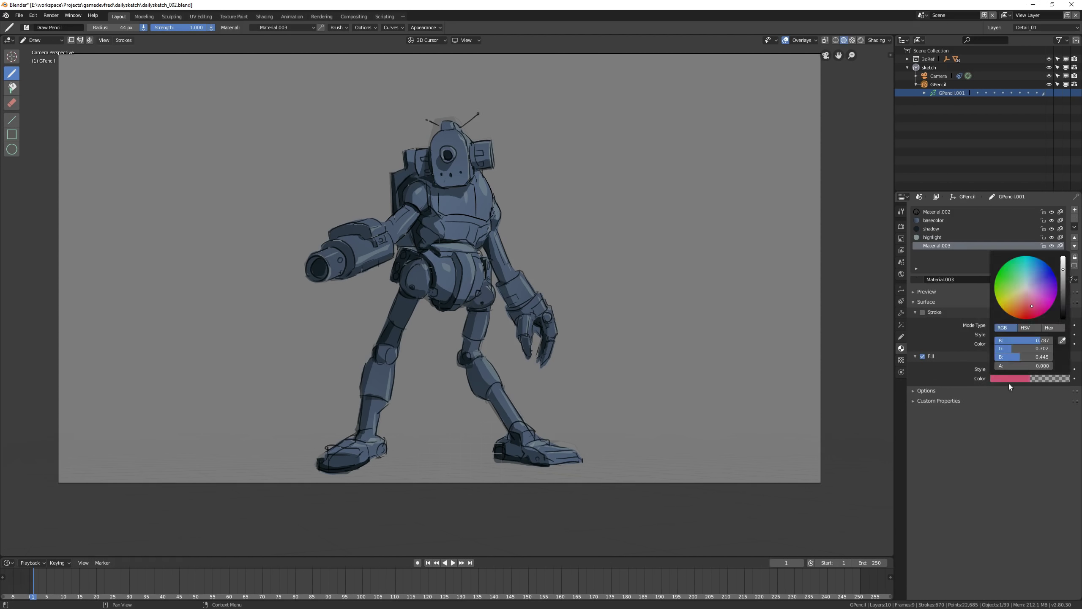
{"action": "left_click_drag", "start_coordinate": [1015, 365], "coordinate": [1057, 366]}
- Paint pink light details on the eye, the cannon muzzle, the hip lights, the pelvis joints and the hand joint
{"action": "left_click", "coordinate": [901, 337]}
{"action": "left_click_drag", "start_coordinate": [444, 151], "coordinate": [451, 158]}
{"action": "mouse_move", "coordinate": [316, 260]}
{"action": "left_mouse_down"}
{"action": "mouse_move", "coordinate": [317, 273]}
{"action": "mouse_move", "coordinate": [327, 268]}
{"action": "left_mouse_up"}
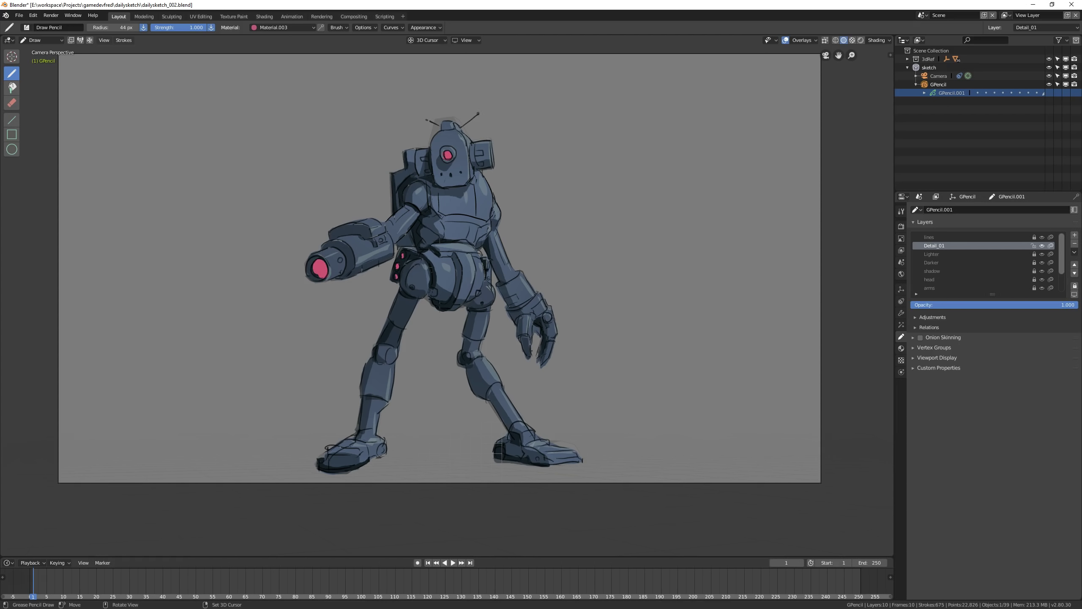
{"action": "middle_click_drag", "start_coordinate": [426, 256], "coordinate": [388, 213], "text": "shift"}
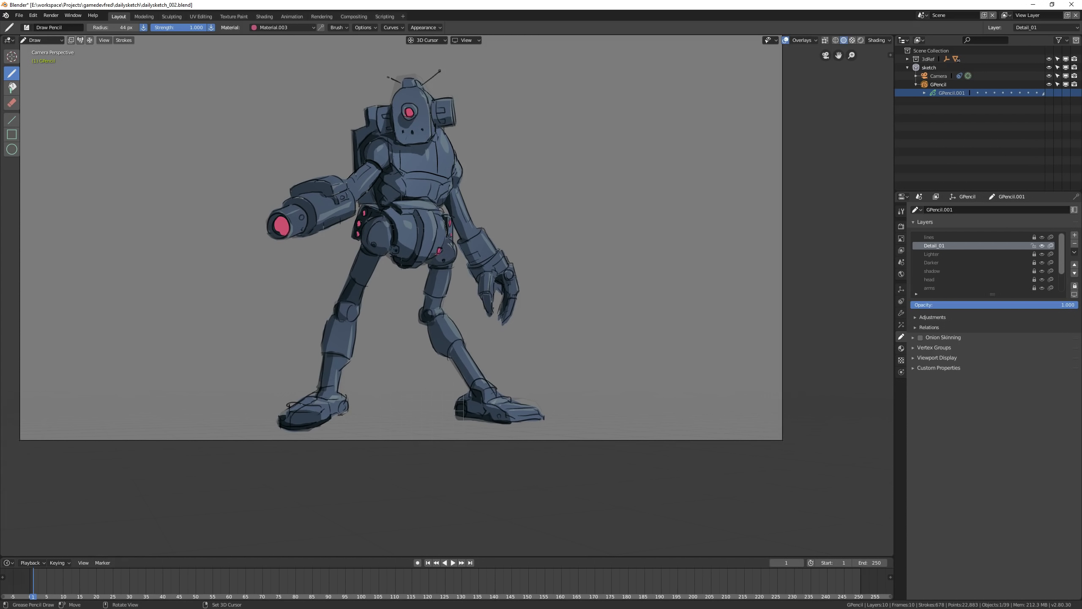
{"action": "left_click", "coordinate": [395, 250]}
{"action": "scroll", "coordinate": [444, 188], "scroll_direction": "down", "scroll_amount": 5}
{"action": "scroll", "coordinate": [444, 188], "scroll_direction": "up", "scroll_amount": 6}
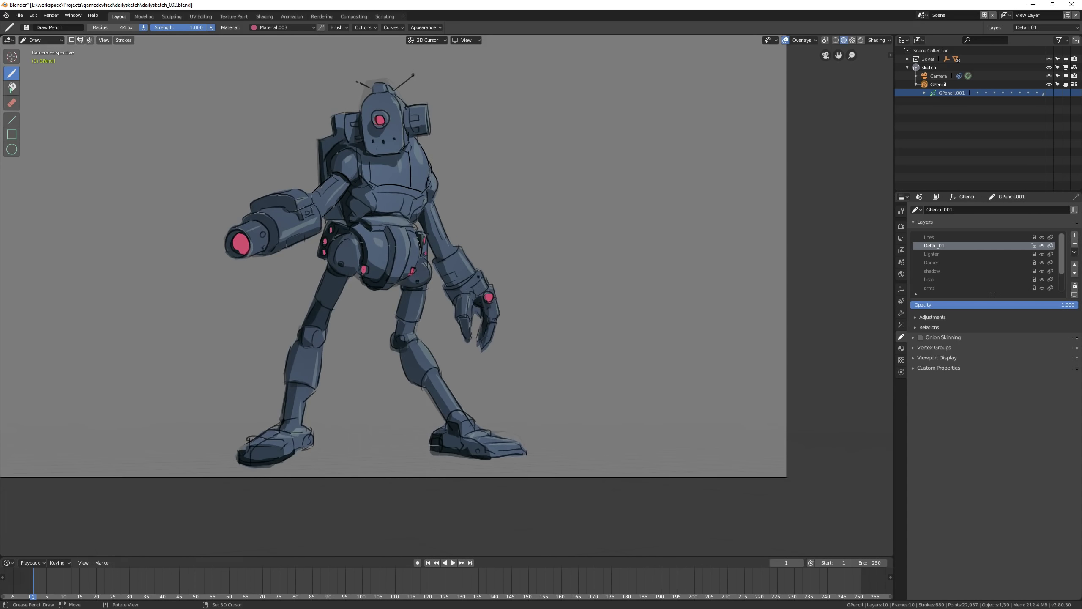
{"action": "scroll", "coordinate": [451, 235], "scroll_direction": "down", "scroll_amount": 3}
{"action": "scroll", "coordinate": [452, 235], "scroll_direction": "up", "scroll_amount": 3}
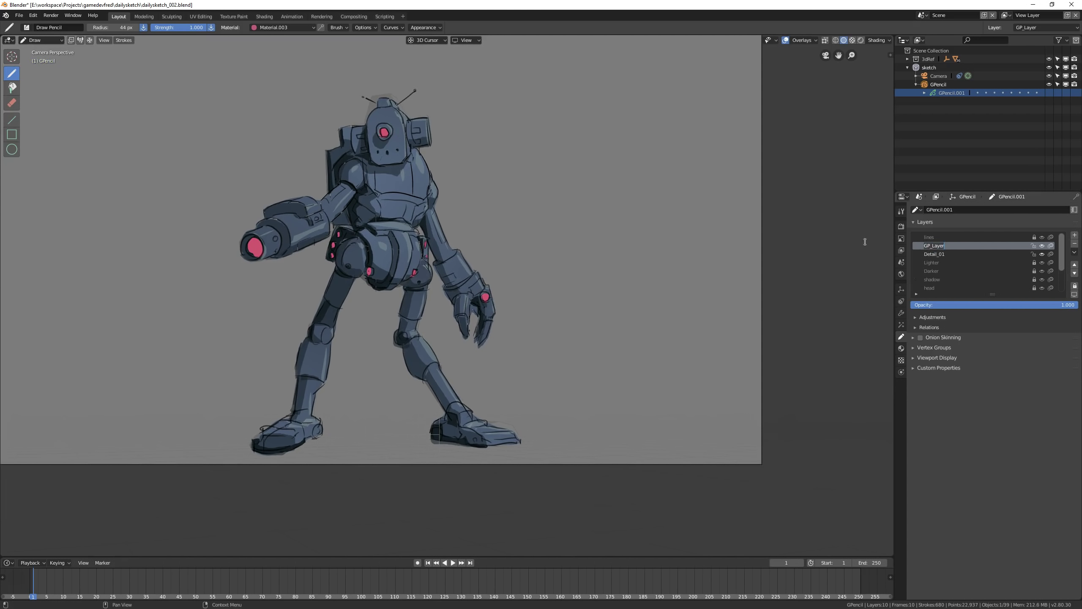
- Add a layer named Spark and create a stroke-free material with an opaque white fill
{"action": "left_click", "coordinate": [901, 348]}
{"action": "left_click", "coordinate": [937, 254]}
{"action": "left_click", "coordinate": [922, 312]}
{"action": "left_click", "coordinate": [1010, 378]}
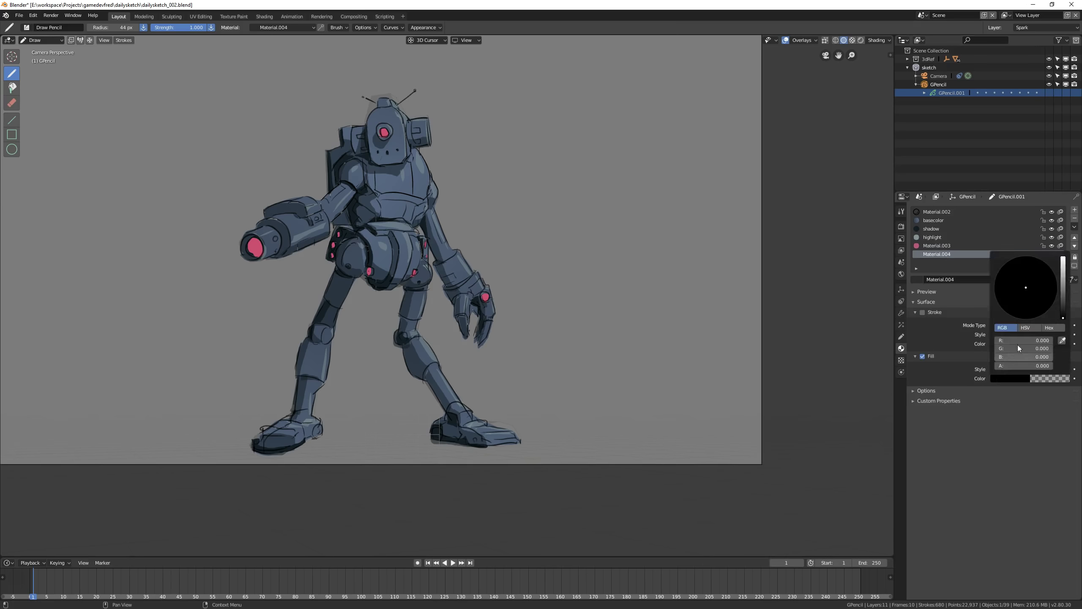
{"action": "left_click_drag", "start_coordinate": [1063, 317], "coordinate": [1063, 256]}
{"action": "left_click_drag", "start_coordinate": [1052, 366], "coordinate": [1069, 365]}
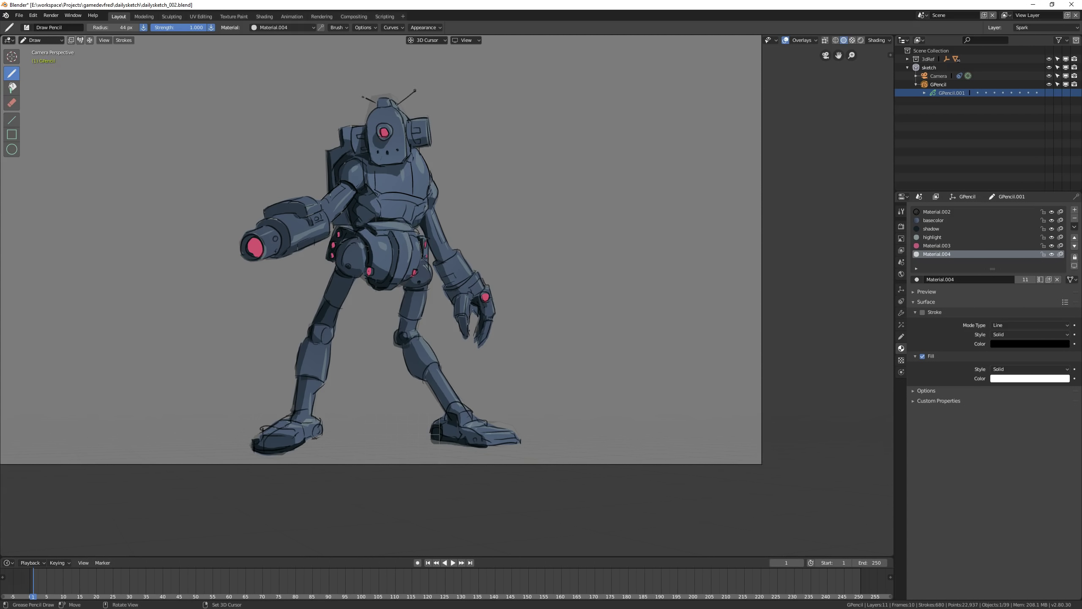
- Draw small white sparkle accents on the side of the torso, the head, the foot and the cannon
{"action": "mouse_move", "coordinate": [421, 154]}
{"action": "left_mouse_down"}
{"action": "mouse_move", "coordinate": [427, 169]}
{"action": "mouse_move", "coordinate": [423, 160]}
{"action": "left_mouse_up"}
{"action": "left_click_drag", "start_coordinate": [390, 102], "coordinate": [395, 106]}
{"action": "left_click_drag", "start_coordinate": [459, 413], "coordinate": [472, 410]}
{"action": "left_click", "coordinate": [293, 258]}
- Rename the white fill material as spark
{"action": "double_click", "coordinate": [937, 254]}
{"action": "type", "text": "spark"}
{"action": "key", "text": "Return"}
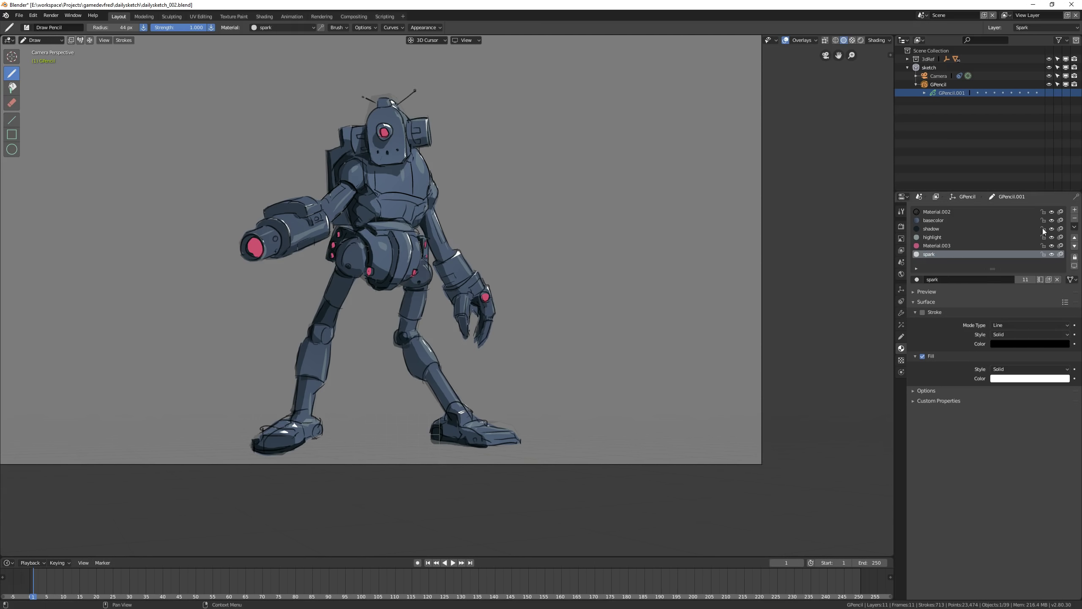
- Adjust the pink fill color of Material.003 to about R 0.787, G 0.339, B 0.492
{"action": "left_click", "coordinate": [937, 246]}
{"action": "left_click", "coordinate": [1012, 381]}
{"action": "left_click_drag", "start_coordinate": [1015, 355], "coordinate": [1011, 357]}
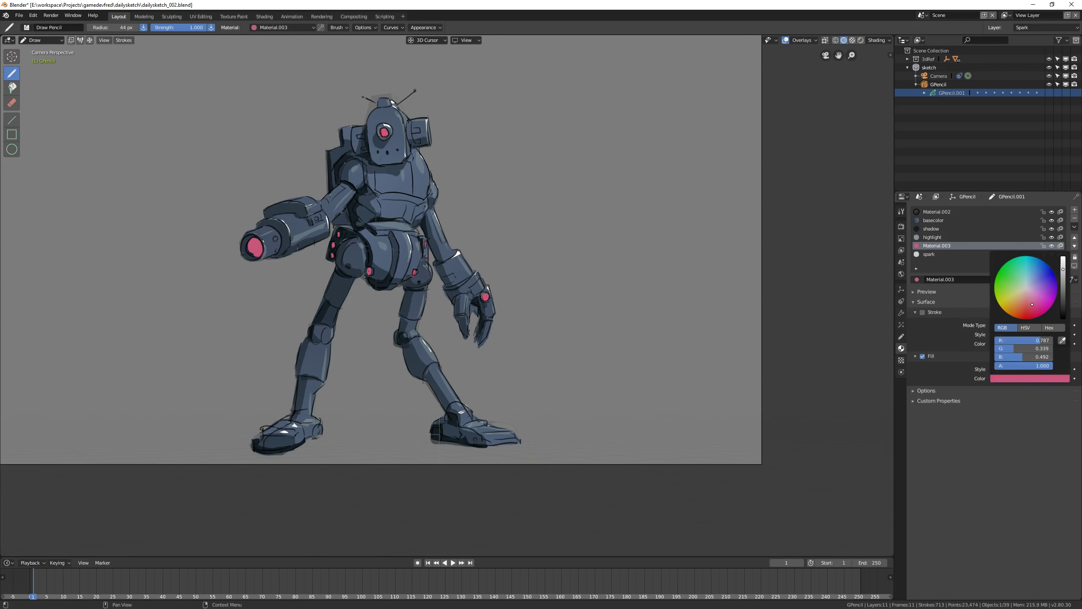
- Lower the Spark layer's opacity to about 0.519
{"action": "left_click", "coordinate": [902, 336]}
{"action": "left_click_drag", "start_coordinate": [1048, 305], "coordinate": [997, 305]}
{"action": "scroll", "coordinate": [475, 274], "scroll_direction": "down", "scroll_amount": 3}
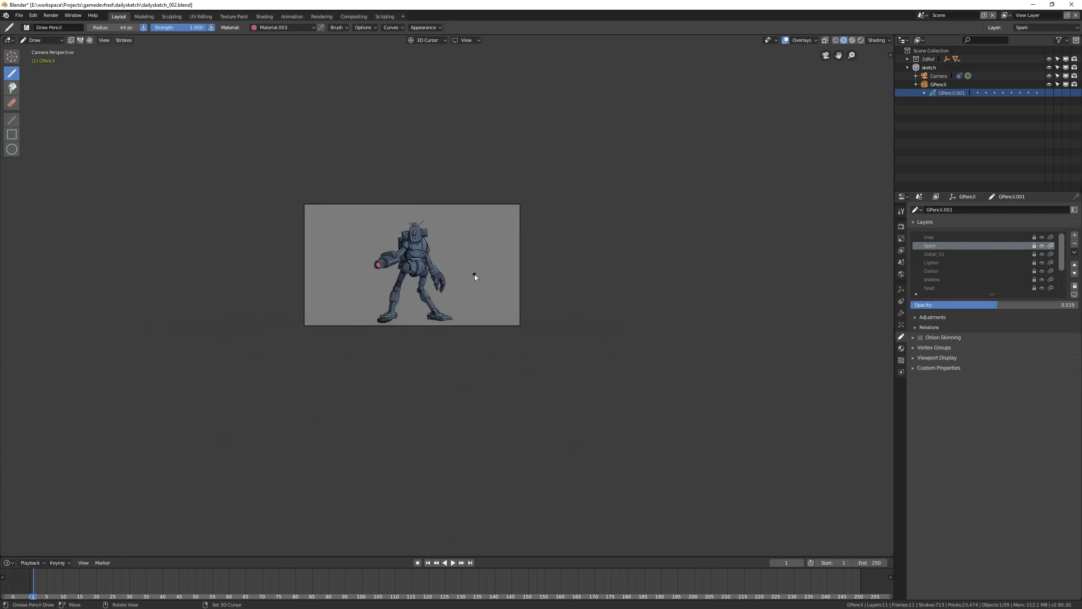
{"action": "scroll", "coordinate": [388, 290], "scroll_direction": "up", "scroll_amount": 1}
{"action": "scroll", "coordinate": [388, 290], "scroll_direction": "up", "scroll_amount": 3}
- Add a layer named lighter_01 directly below the Lighter layer and rename Lighter as Lighter_02
{"action": "left_click", "coordinate": [939, 262]}
{"action": "left_click", "coordinate": [1075, 235]}
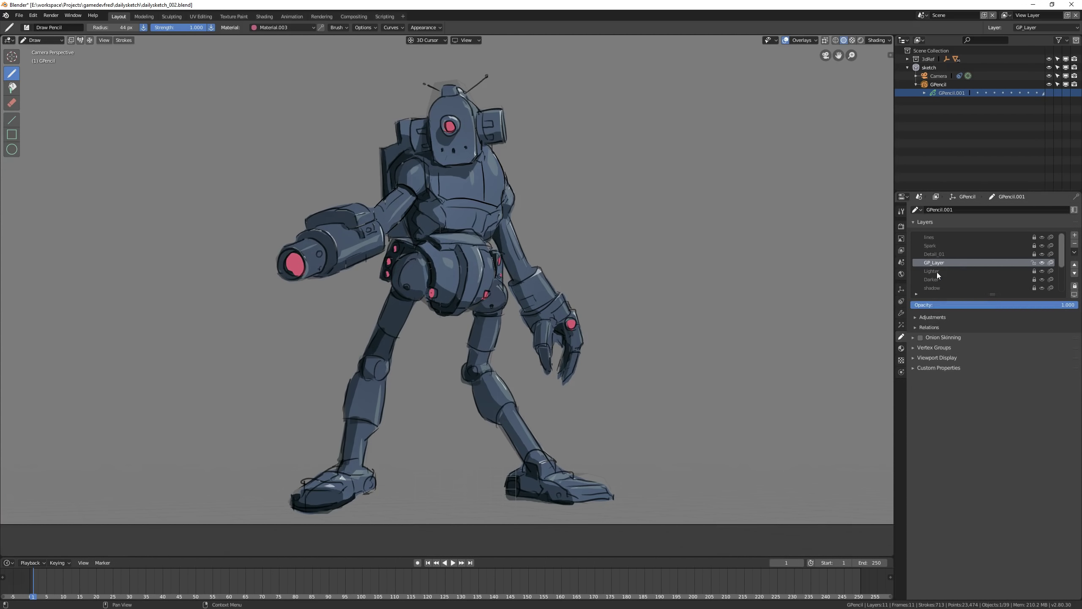
{"action": "double_click", "coordinate": [937, 271]}
{"action": "type", "text": "lighter_01"}
{"action": "double_click", "coordinate": [1027, 262]}
{"action": "type", "text": "Lighter_02"}
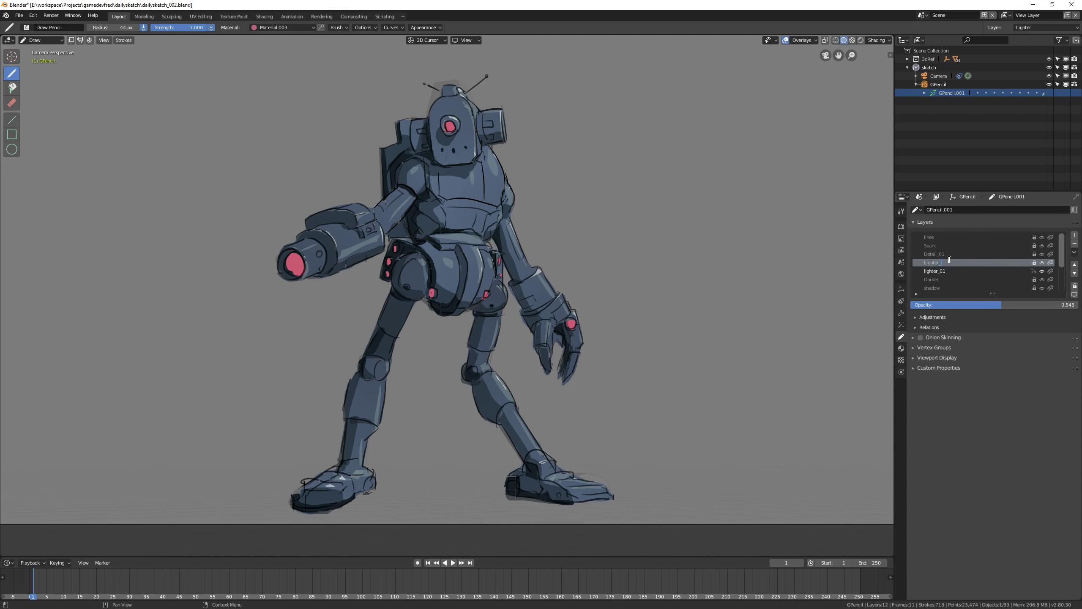
{"action": "key", "text": "Return"}
- Paint a soft highlight on the chest with the highlight material on lighter_01 and set the layer's opacity to about 0.262
{"action": "left_click", "coordinate": [902, 348]}
{"action": "left_click", "coordinate": [942, 247]}
{"action": "left_click", "coordinate": [901, 337]}
{"action": "left_click_drag", "start_coordinate": [981, 305], "coordinate": [857, 306]}
{"action": "mouse_move", "coordinate": [481, 162]}
{"action": "left_mouse_down"}
{"action": "mouse_move", "coordinate": [494, 196]}
{"action": "mouse_move", "coordinate": [498, 166]}
{"action": "mouse_move", "coordinate": [469, 149]}
{"action": "left_mouse_up"}
{"action": "left_click_drag", "start_coordinate": [950, 305], "coordinate": [953, 305]}
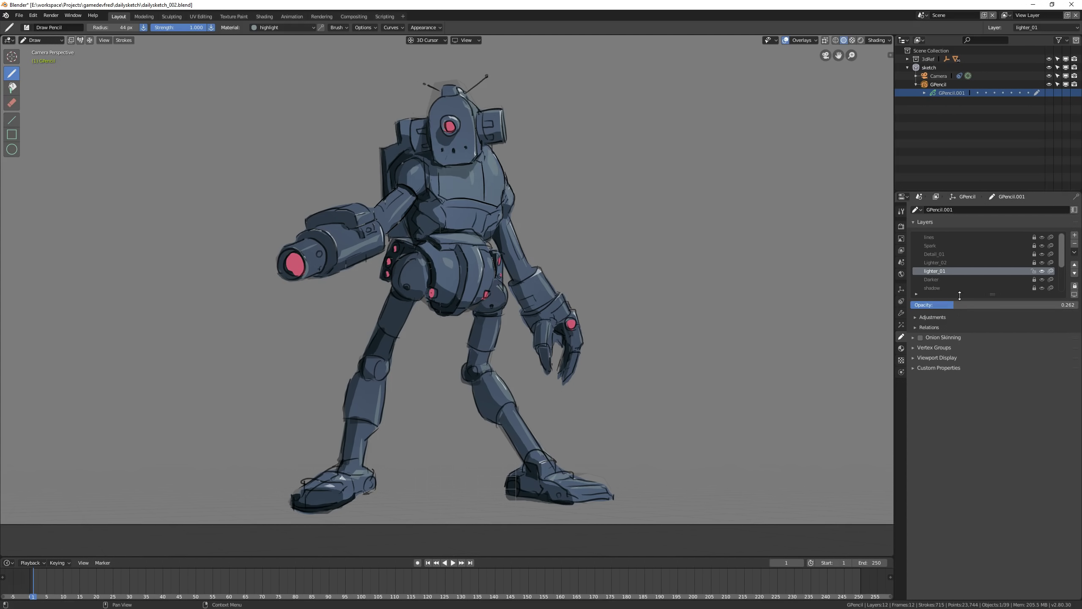
- Paint more soft highlights on the hanging arm, pelvis, knee and cannon arm, and fine-tune the lighter_01 layer's opacity
{"action": "left_click_drag", "start_coordinate": [509, 226], "coordinate": [567, 322]}
{"action": "left_click_drag", "start_coordinate": [486, 213], "coordinate": [467, 299]}
{"action": "left_click_drag", "start_coordinate": [477, 250], "coordinate": [469, 294]}
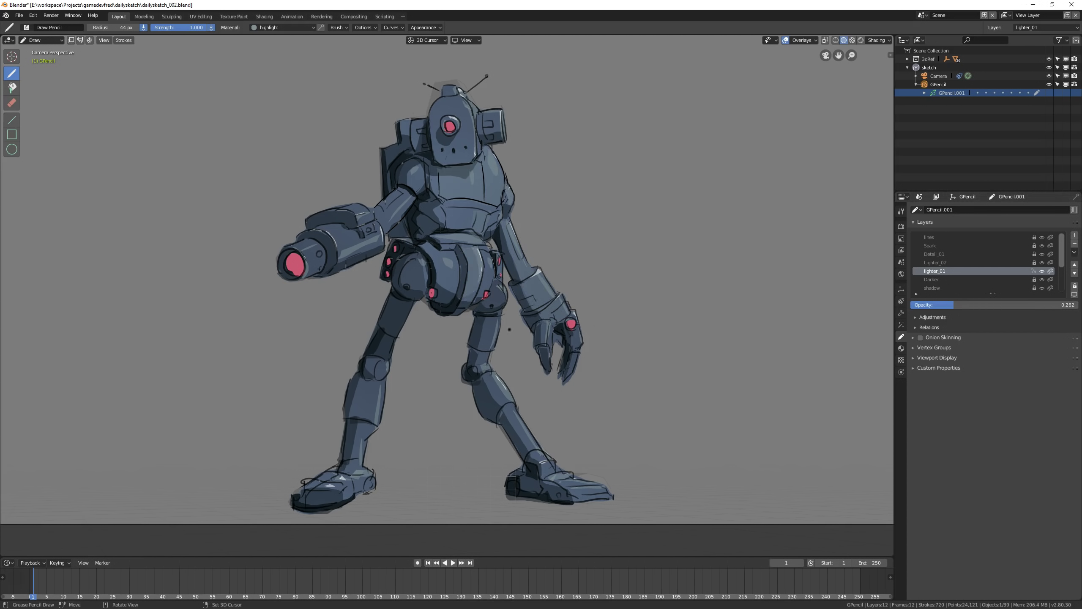
{"action": "scroll", "coordinate": [469, 277], "scroll_direction": "down", "scroll_amount": 4}
{"action": "scroll", "coordinate": [469, 276], "scroll_direction": "up", "scroll_amount": 2}
{"action": "left_click_drag", "start_coordinate": [497, 361], "coordinate": [511, 380]}
{"action": "scroll", "coordinate": [537, 298], "scroll_direction": "down", "scroll_amount": 2}
{"action": "scroll", "coordinate": [536, 297], "scroll_direction": "up", "scroll_amount": 2}
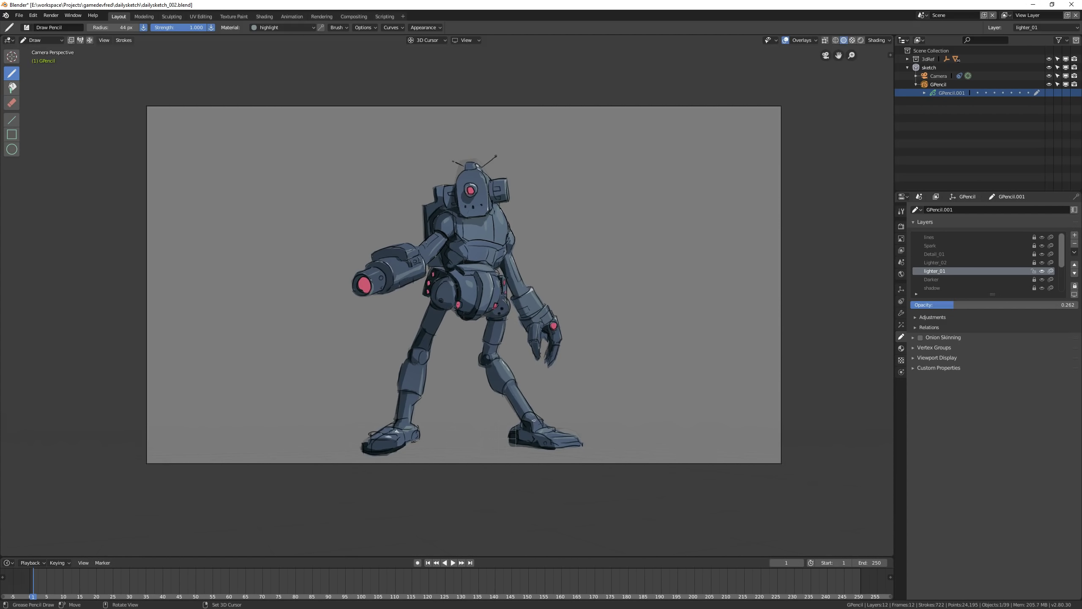
{"action": "left_click_drag", "start_coordinate": [390, 281], "coordinate": [426, 261]}
{"action": "left_click_drag", "start_coordinate": [1001, 304], "coordinate": [996, 304]}
- Create a new material with the stroke disabled and an opaque dark red fill
{"action": "left_click", "coordinate": [901, 312]}
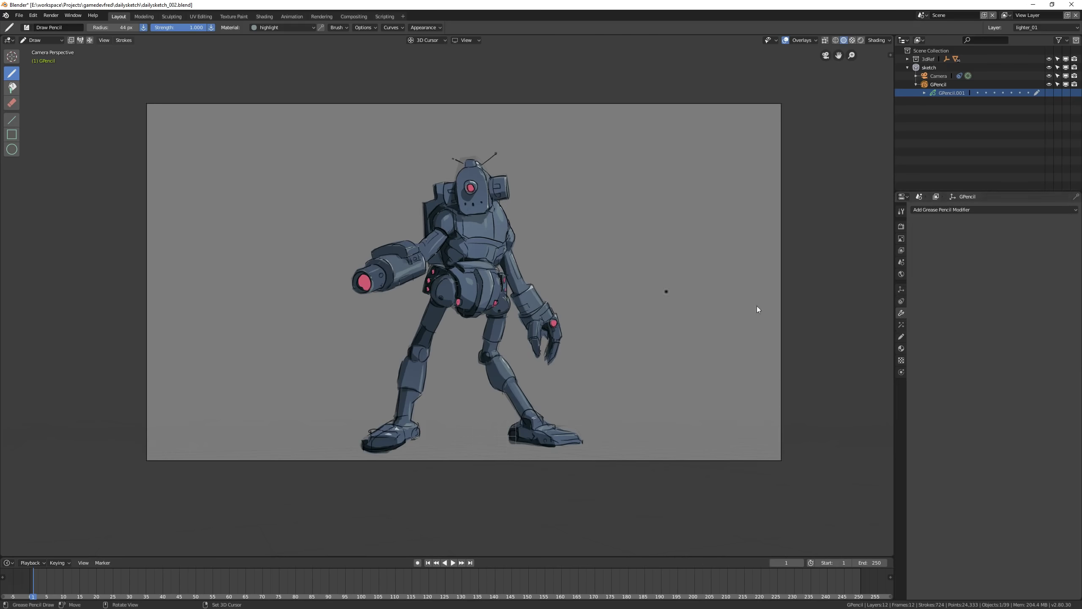
{"action": "scroll", "coordinate": [757, 306], "scroll_direction": "up", "scroll_amount": 1}
{"action": "left_click", "coordinate": [902, 337]}
{"action": "left_click", "coordinate": [901, 349]}
{"action": "left_click", "coordinate": [959, 262]}
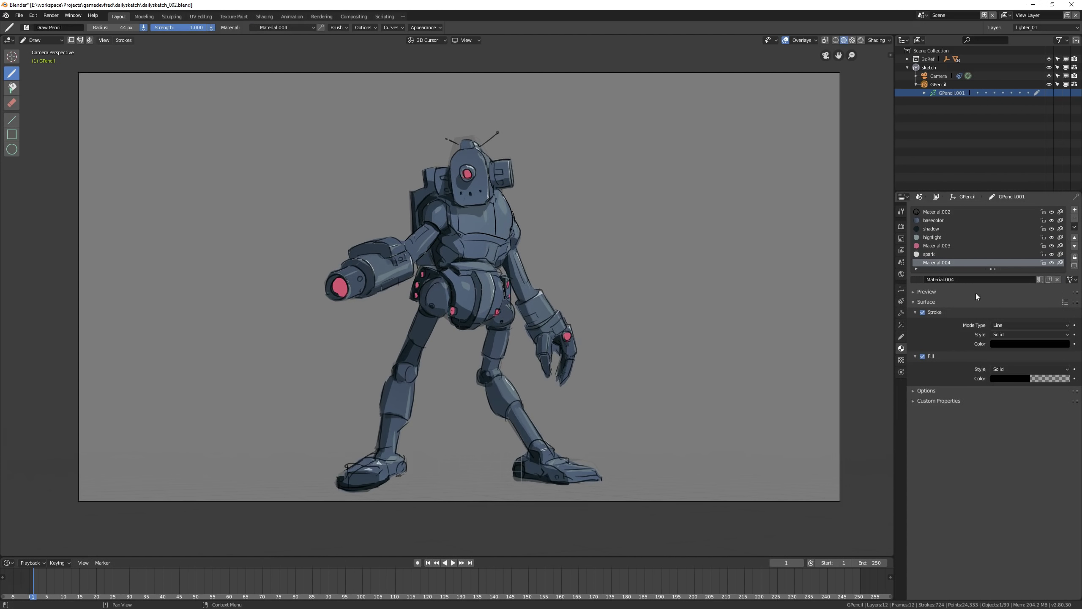
{"action": "left_click", "coordinate": [1002, 345]}
{"action": "left_click", "coordinate": [1025, 287]}
{"action": "left_click", "coordinate": [922, 312]}
{"action": "left_click", "coordinate": [1010, 378]}
{"action": "left_click", "coordinate": [1025, 291]}
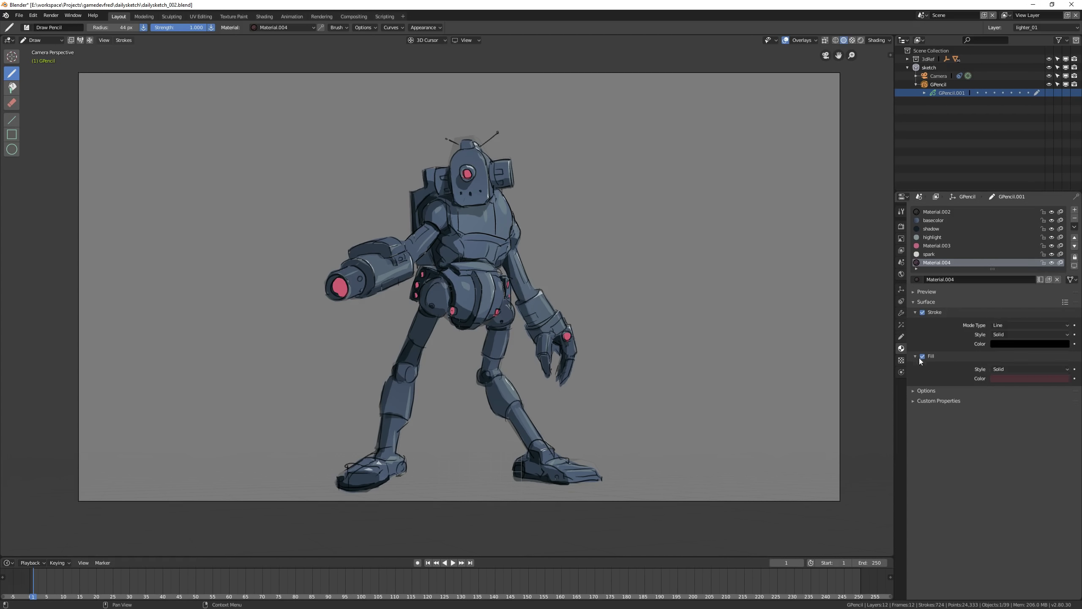
- Paint small dirt marks on the legs and feet on a new layer named dirt with about 0.303 opacity
{"action": "left_click", "coordinate": [901, 337]}
{"action": "left_click", "coordinate": [1075, 235]}
{"action": "left_click_drag", "start_coordinate": [506, 410], "coordinate": [516, 420]}
{"action": "left_click_drag", "start_coordinate": [1066, 304], "coordinate": [962, 305]}
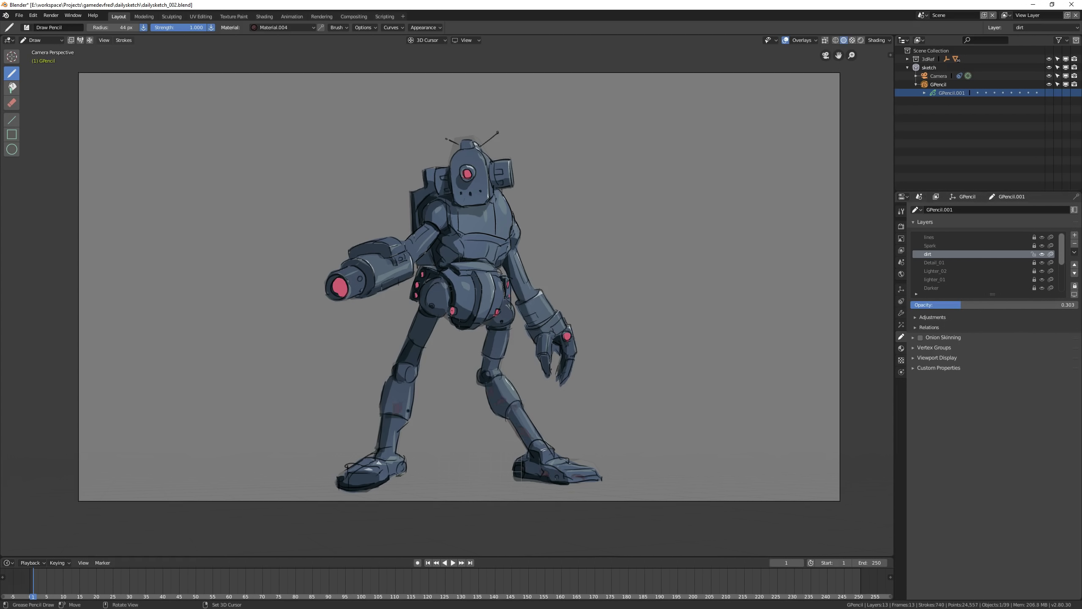
{"action": "left_click_drag", "start_coordinate": [397, 429], "coordinate": [398, 449]}
- Brighten the fill color of Material.004 used for the dirt marks
{"action": "left_click", "coordinate": [901, 349]}
{"action": "left_click", "coordinate": [1020, 378]}
{"action": "mouse_move", "coordinate": [1063, 300]}
{"action": "left_mouse_down"}
{"action": "mouse_move", "coordinate": [1064, 256]}
{"action": "mouse_move", "coordinate": [1064, 282]}
{"action": "left_mouse_up"}
{"action": "left_click", "coordinate": [1031, 343]}
- Create another material with an opaque, very dark blue-violet fill
{"action": "left_click", "coordinate": [1075, 209]}
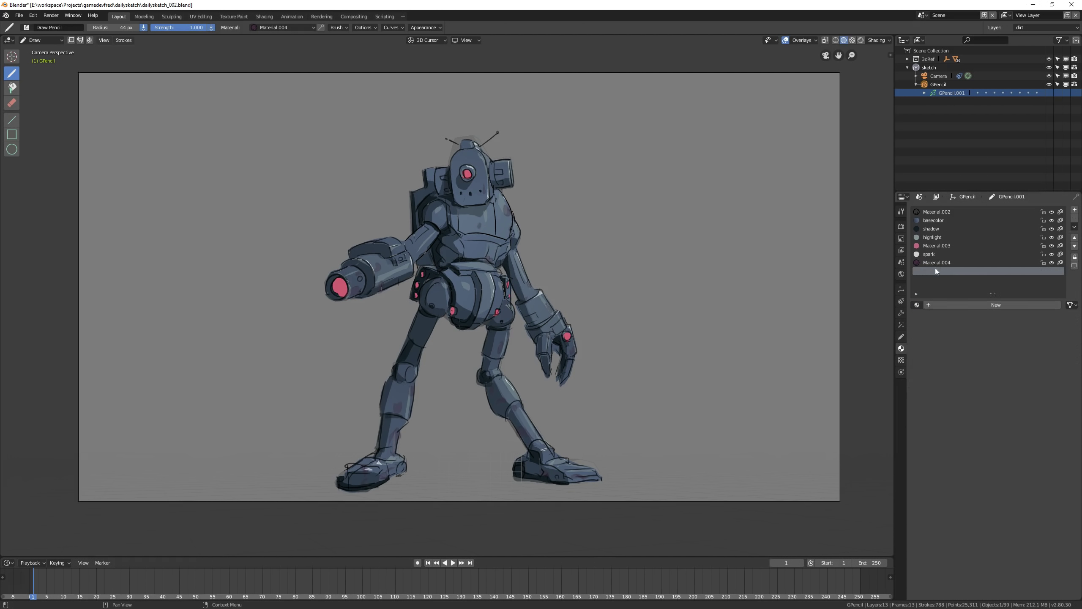
{"action": "left_click", "coordinate": [949, 305]}
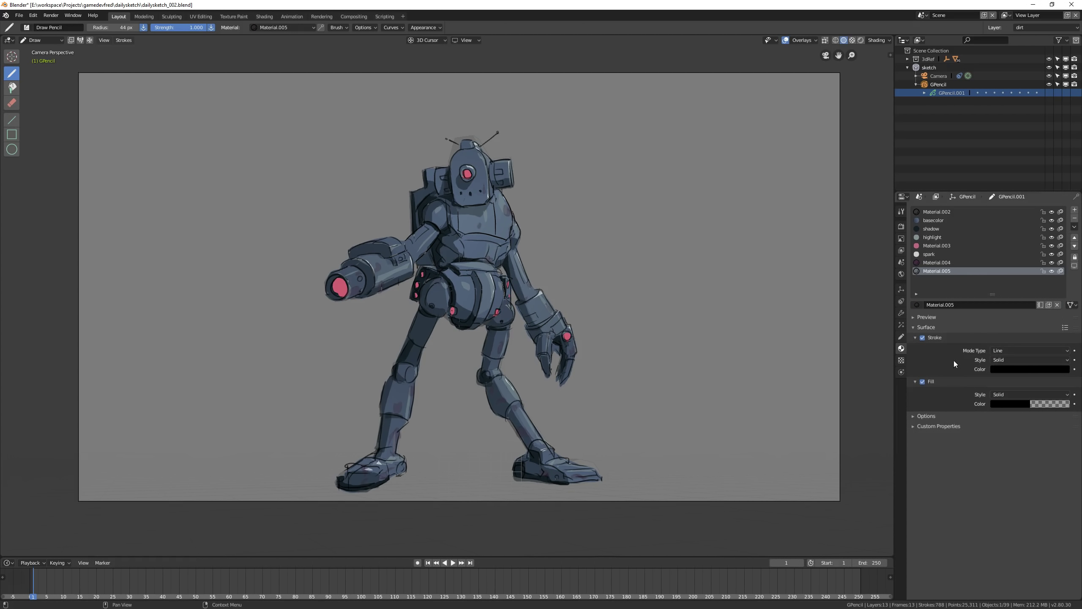
{"action": "left_click", "coordinate": [998, 371]}
{"action": "left_click", "coordinate": [1063, 321]}
{"action": "left_click", "coordinate": [1036, 305]}
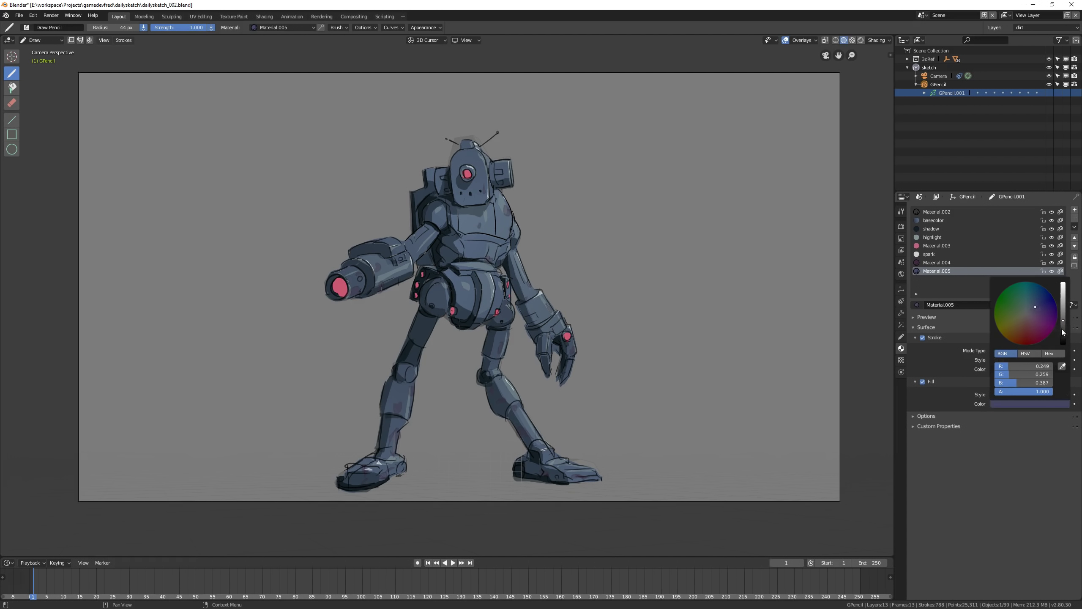
{"action": "left_click_drag", "start_coordinate": [1062, 332], "coordinate": [1064, 344]}
- Add a layer named dmag above the dirt layer for the damage marks and set its opacity to about 0.411
{"action": "left_click", "coordinate": [901, 337]}
{"action": "left_click", "coordinate": [1036, 255]}
{"action": "left_click_drag", "start_coordinate": [1065, 305], "coordinate": [979, 305]}
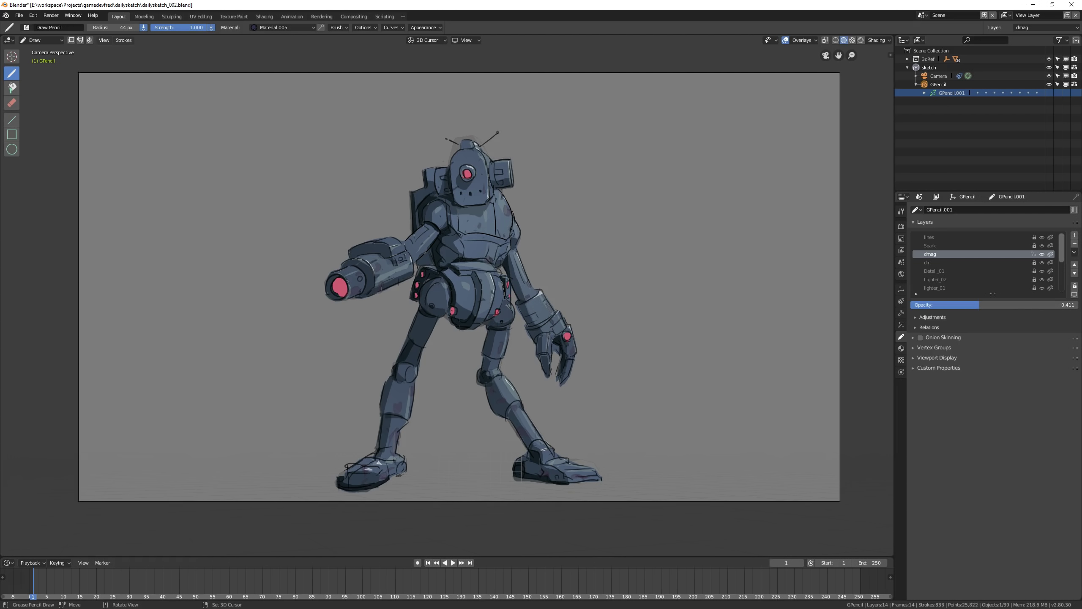
{"action": "scroll", "coordinate": [454, 261], "scroll_direction": "down", "scroll_amount": 3}
{"action": "scroll", "coordinate": [453, 261], "scroll_direction": "up", "scroll_amount": 1}
{"action": "scroll", "coordinate": [453, 261], "scroll_direction": "up", "scroll_amount": 2}
{"action": "middle_click_drag", "start_coordinate": [471, 277], "coordinate": [453, 261], "text": "shift"}
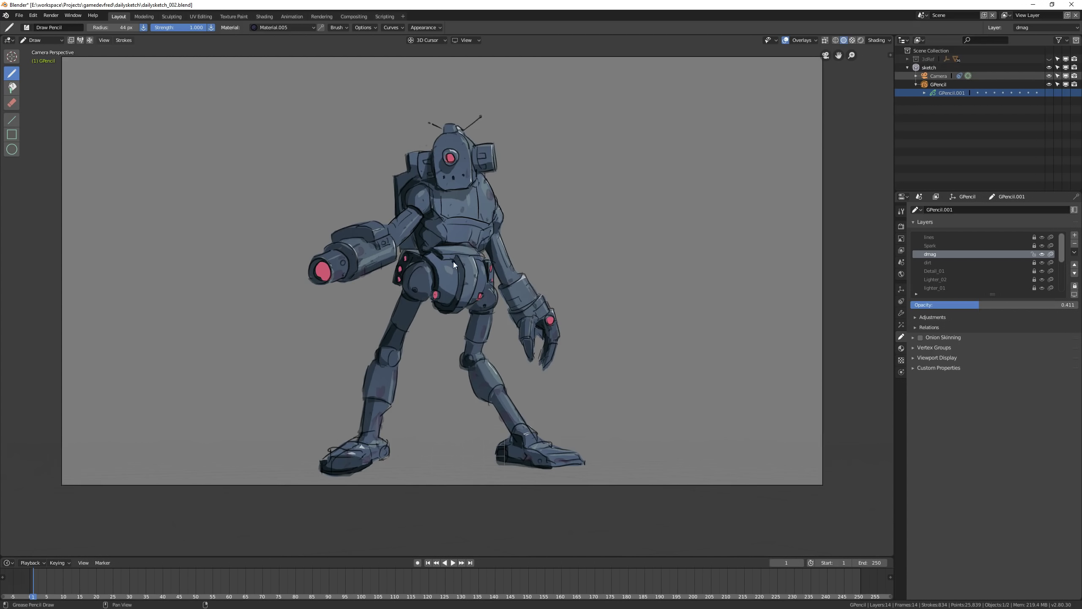
{"action": "left_click", "coordinate": [935, 279]}
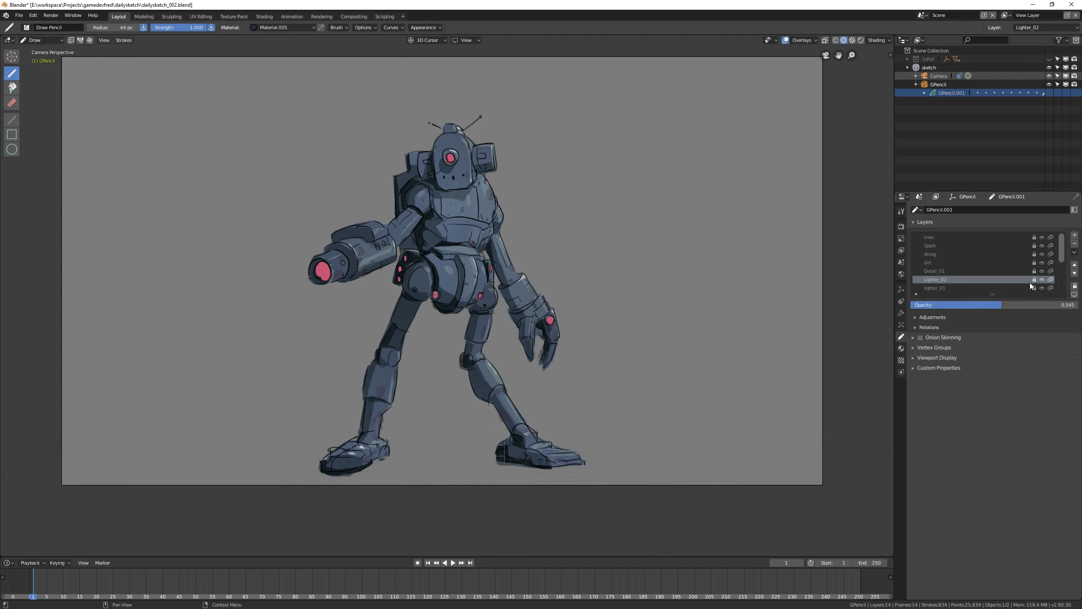
{"action": "left_click", "coordinate": [938, 288]}
{"action": "left_click", "coordinate": [1075, 235]}
{"action": "double_click", "coordinate": [1014, 284]}
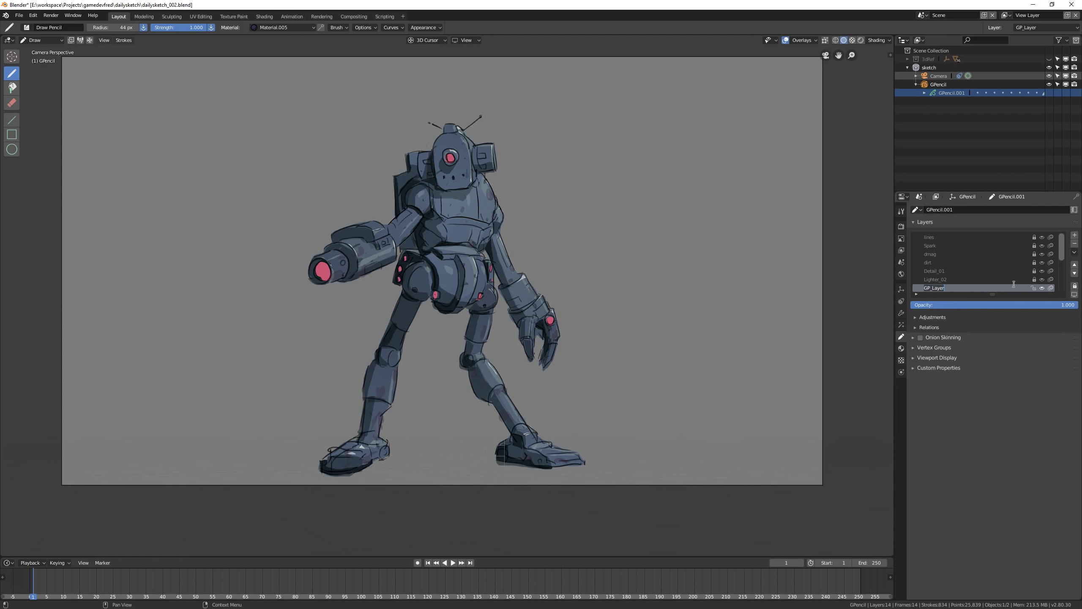
{"action": "left_click", "coordinate": [1075, 243]}
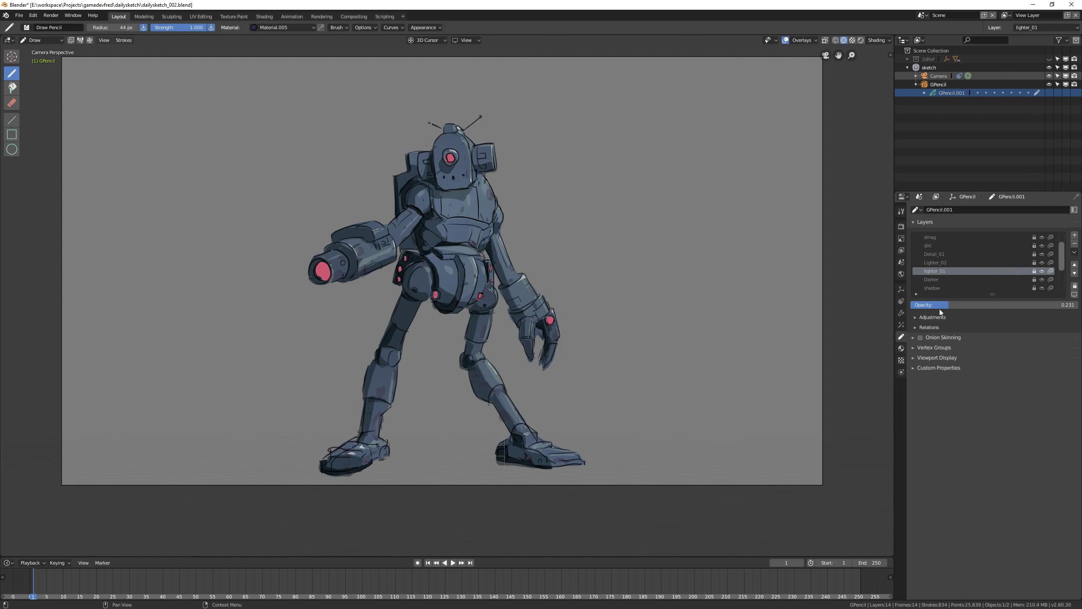
{"action": "scroll", "coordinate": [574, 237], "scroll_direction": "down", "scroll_amount": 2}
{"action": "middle_click_drag", "start_coordinate": [573, 238], "coordinate": [389, 272]}
{"action": "key", "text": "ctrl+Tab"}
{"action": "key", "text": "KP_0"}
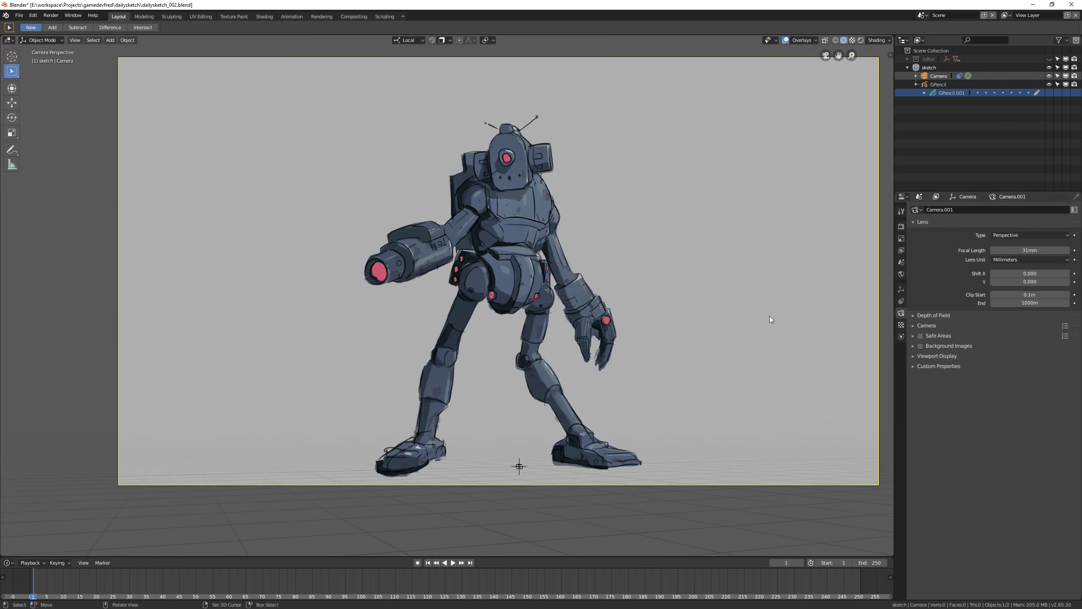
{"action": "key", "text": "ctrl+Tab"}
{"action": "key", "text": "8"}
- Add a layer named castshadow at the bottom of the layer stack
{"action": "left_click", "coordinate": [901, 348]}
{"action": "left_click", "coordinate": [902, 337]}
{"action": "scroll", "coordinate": [942, 244], "scroll_direction": "down", "scroll_amount": 4}
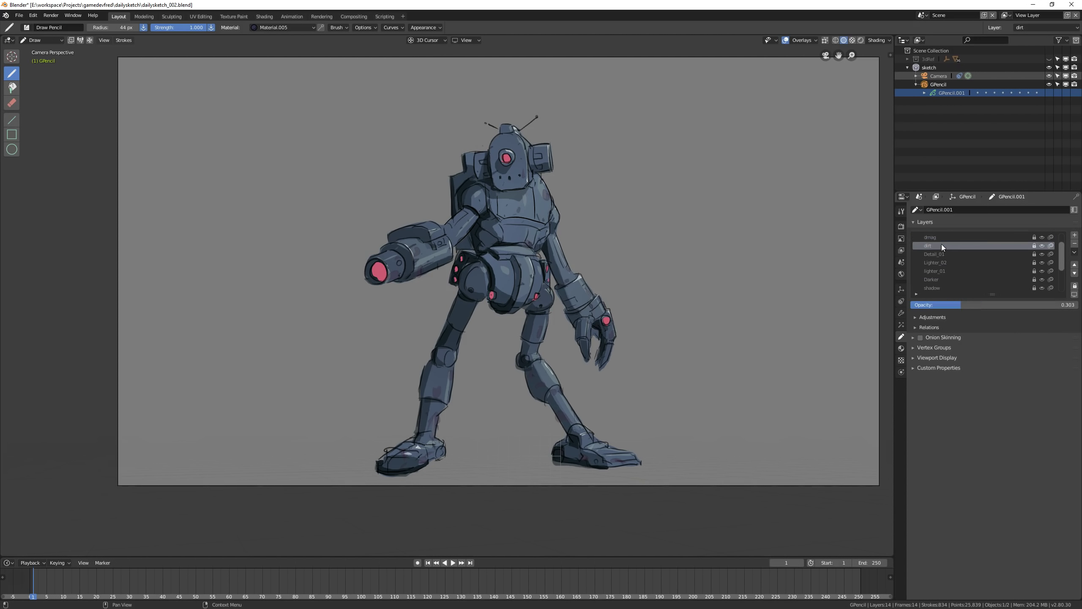
{"action": "left_click", "coordinate": [996, 303]}
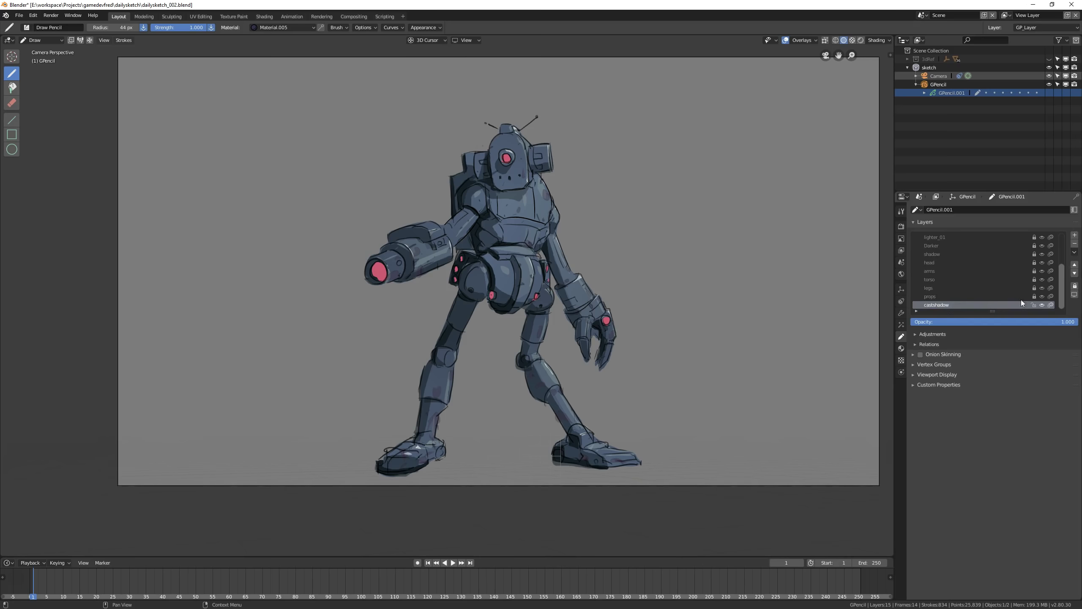
- Create a stroke-free material with an opaque dark gray fill for the cast shadow
{"action": "left_click", "coordinate": [902, 349]}
{"action": "left_click", "coordinate": [937, 279]}
{"action": "left_click", "coordinate": [1022, 370]}
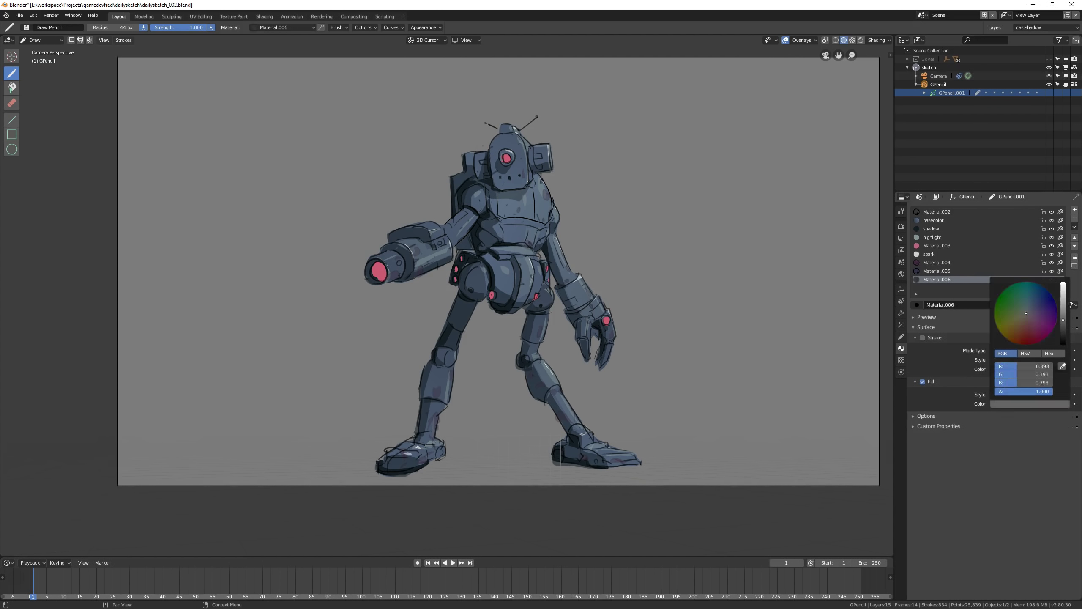
- Paint the gray cast shadow on the ground beneath and beside both feet, and hide the canvas grid overlay
{"action": "left_click_drag", "start_coordinate": [499, 457], "coordinate": [641, 467]}
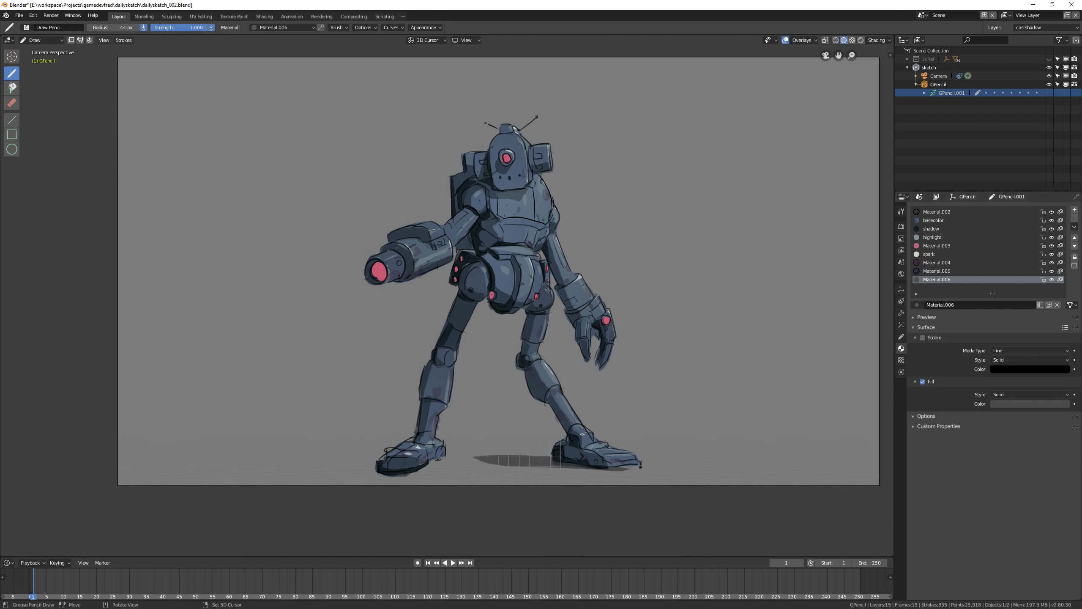
{"action": "left_click_drag", "start_coordinate": [430, 462], "coordinate": [492, 467]}
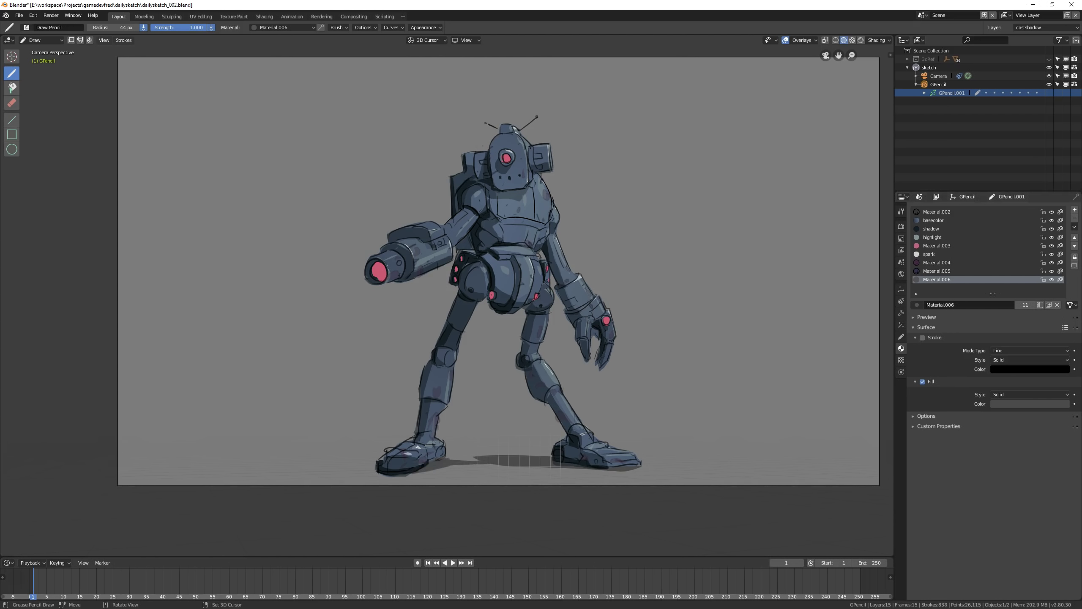
{"action": "mouse_move", "coordinate": [392, 453]}
{"action": "left_mouse_down"}
{"action": "mouse_move", "coordinate": [378, 472]}
{"action": "mouse_move", "coordinate": [271, 470]}
{"action": "left_mouse_up"}
{"action": "left_click", "coordinate": [812, 41]}
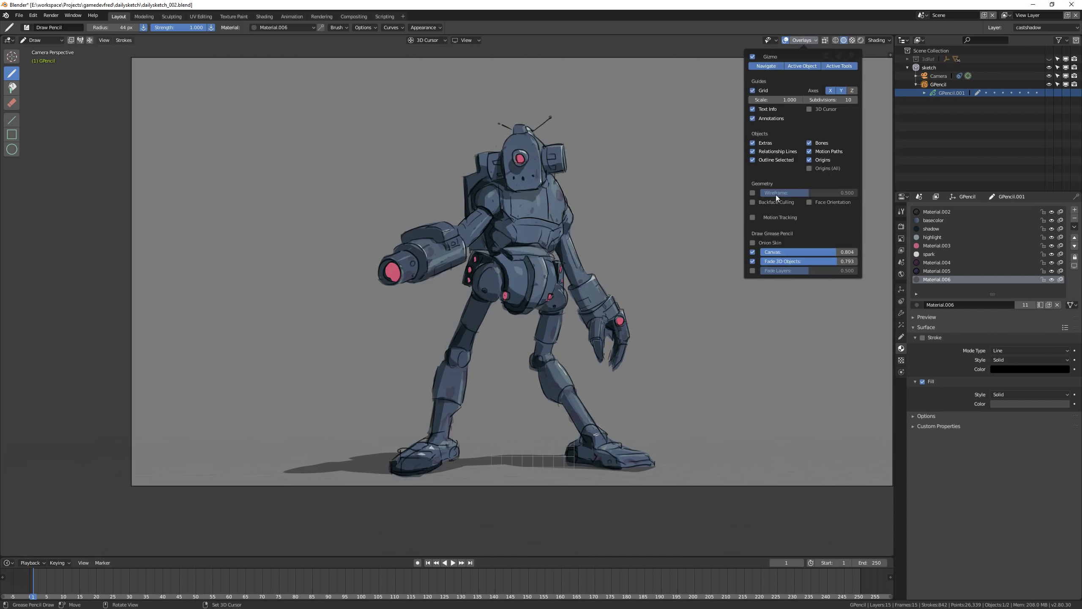
{"action": "left_click", "coordinate": [753, 255]}
- In Object Mode, enlarge the layer list to show every layer and save the file
{"action": "scroll", "coordinate": [682, 277], "scroll_direction": "down", "scroll_amount": 3}
{"action": "key", "text": "ctrl+Tab"}
{"action": "left_click", "coordinate": [902, 337]}
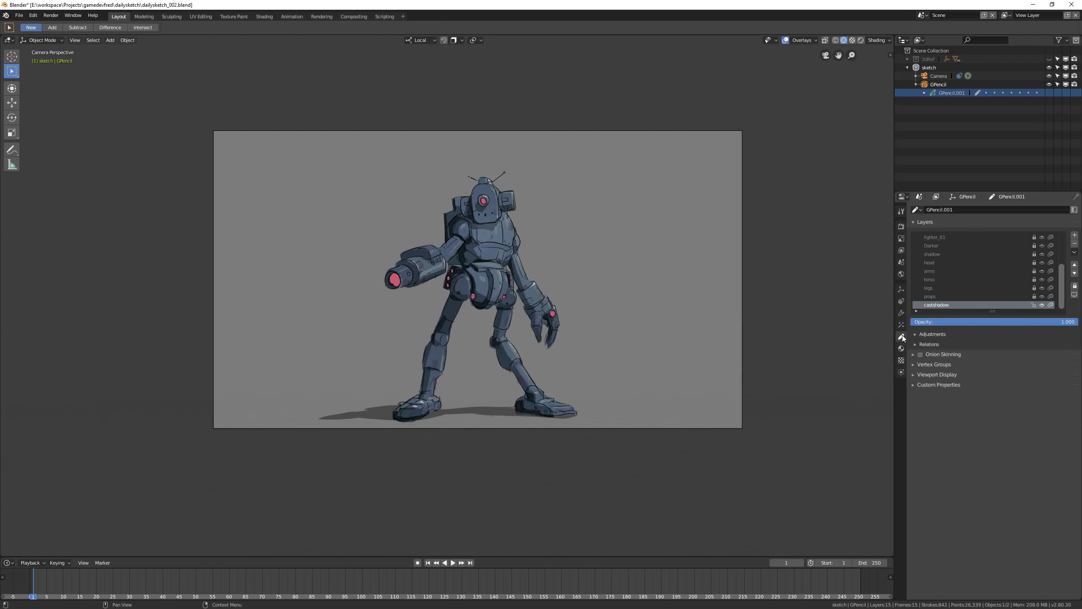
{"action": "left_click_drag", "start_coordinate": [992, 311], "coordinate": [993, 387]}
{"action": "key", "text": "ctrl+s"}
- Try reshaping the robot's torso and pelvis with the Grab brush in Sculpt Mode
{"action": "left_click", "coordinate": [534, 238]}
{"action": "left_click", "coordinate": [801, 40]}
{"action": "key", "text": "ctrl+Tab"}
{"action": "scroll", "coordinate": [567, 306], "scroll_direction": "down", "scroll_amount": 3}
{"action": "mouse_move", "coordinate": [567, 306]}
{"action": "left_mouse_down"}
{"action": "mouse_move", "coordinate": [455, 339]}
{"action": "mouse_move", "coordinate": [429, 331]}
{"action": "mouse_move", "coordinate": [443, 339]}
{"action": "mouse_move", "coordinate": [443, 233]}
{"action": "left_mouse_up"}
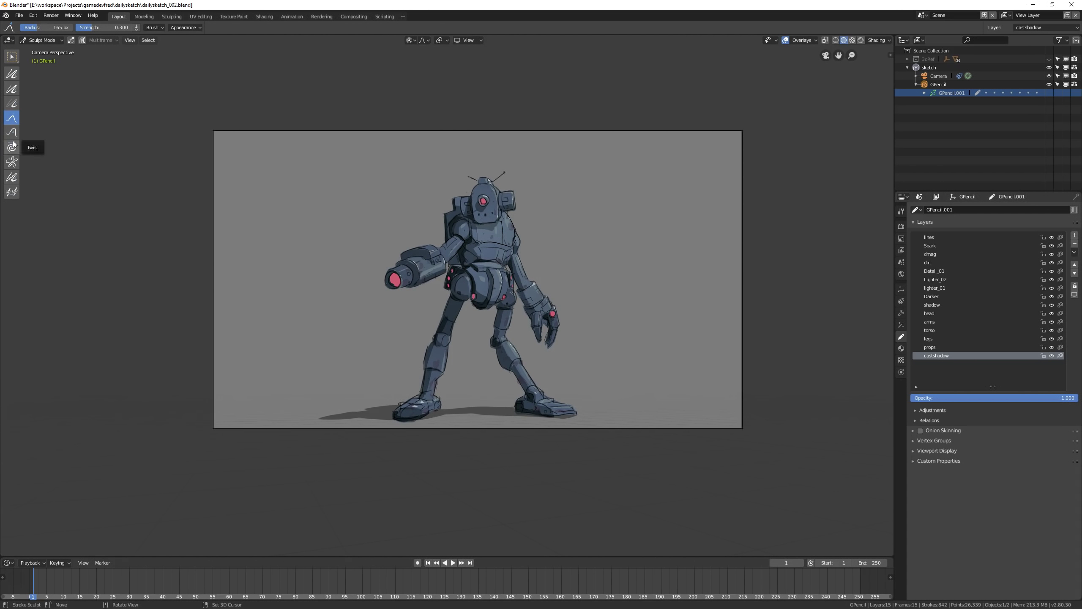
{"action": "mouse_move", "coordinate": [511, 256]}
{"action": "left_mouse_down"}
{"action": "mouse_move", "coordinate": [521, 260]}
{"action": "mouse_move", "coordinate": [437, 239]}
{"action": "left_mouse_up"}
{"action": "scroll", "coordinate": [563, 286], "scroll_direction": "down", "scroll_amount": 6}
{"action": "scroll", "coordinate": [564, 286], "scroll_direction": "up", "scroll_amount": 3}
{"action": "left_click_drag", "start_coordinate": [500, 301], "coordinate": [496, 303]}
{"action": "scroll", "coordinate": [501, 302], "scroll_direction": "down", "scroll_amount": 4}
{"action": "scroll", "coordinate": [564, 250], "scroll_direction": "up", "scroll_amount": 4}
{"action": "scroll", "coordinate": [564, 250], "scroll_direction": "up", "scroll_amount": 1}
- Return to Object Mode, lock every layer except lines, and make lines the active layer
{"action": "key", "text": "ctrl+Tab"}
{"action": "left_click", "coordinate": [515, 252]}
{"action": "left_click_drag", "start_coordinate": [1043, 246], "coordinate": [1044, 356]}
{"action": "left_click", "coordinate": [937, 237]}
- Strengthen the robot's outlines in Sculpt Mode with the Strength brush at 223 px radius and 1.000 strength
{"action": "scroll", "coordinate": [490, 232], "scroll_direction": "up", "scroll_amount": 1}
{"action": "key", "text": "ctrl+Tab"}
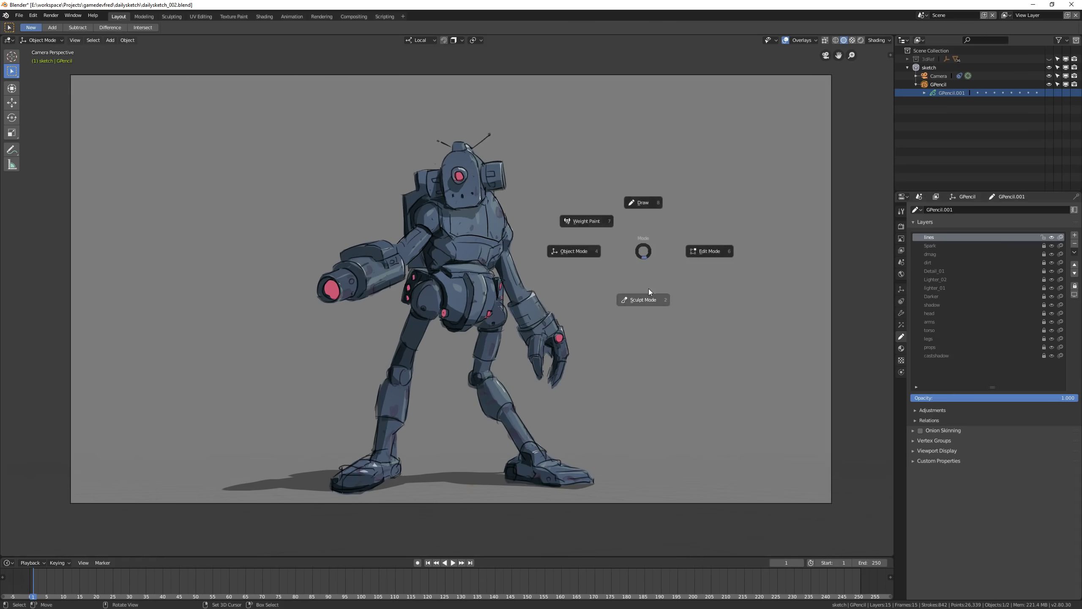
{"action": "left_click", "coordinate": [641, 300]}
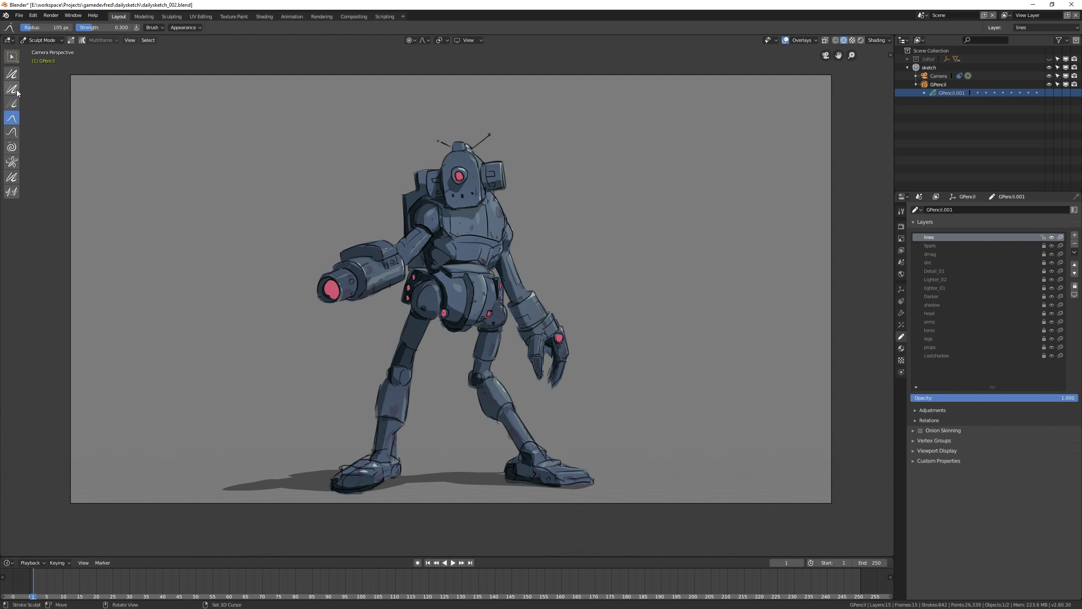
{"action": "left_click", "coordinate": [12, 103]}
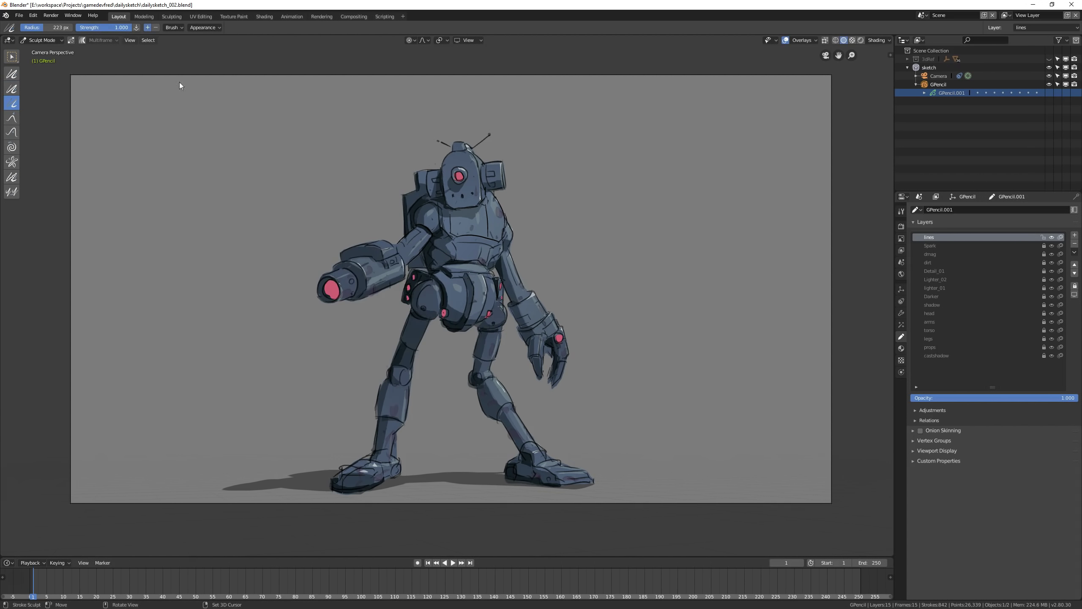
{"action": "left_click_drag", "start_coordinate": [484, 206], "coordinate": [471, 301]}
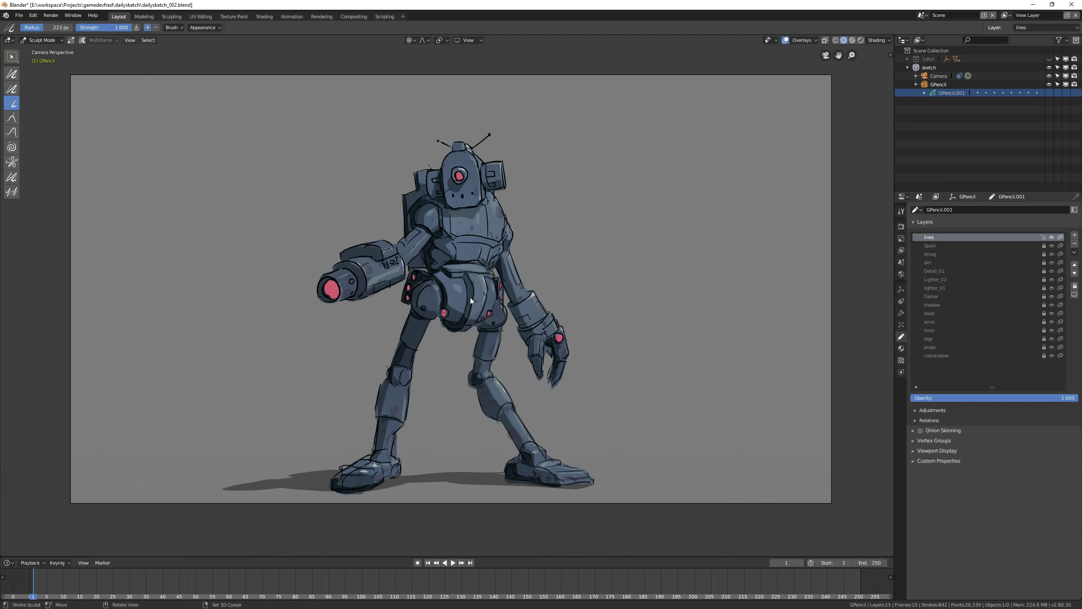
- Set the Strength brush to Subtract with a 67 px radius and fade lines around the hand and the cannon
{"action": "left_click", "coordinate": [901, 211]}
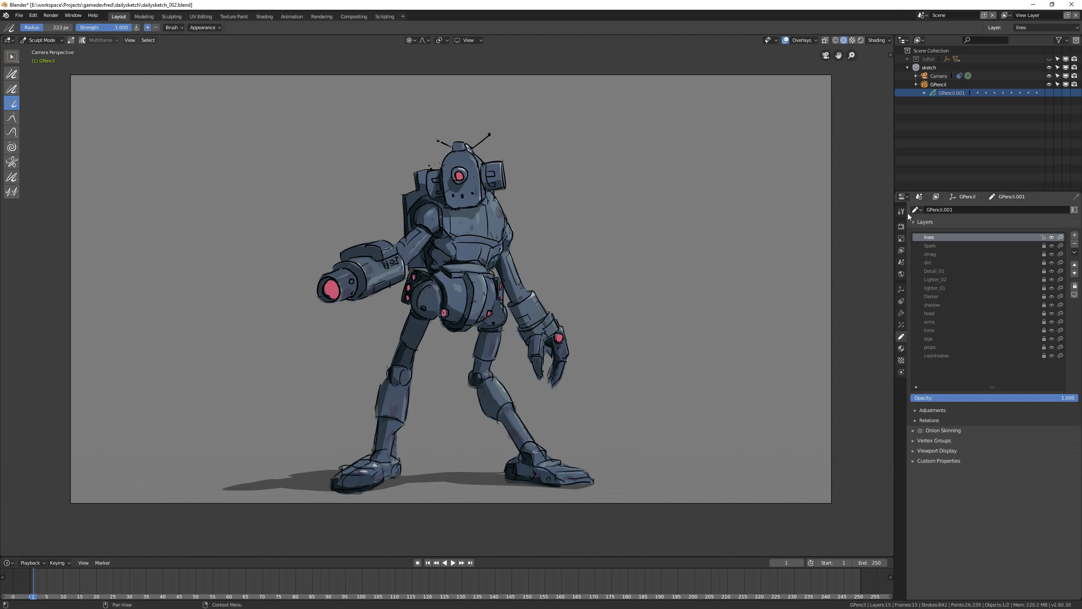
{"action": "key", "text": "f"}
{"action": "left_click", "coordinate": [468, 240]}
{"action": "key", "text": "f"}
{"action": "left_click", "coordinate": [444, 219]}
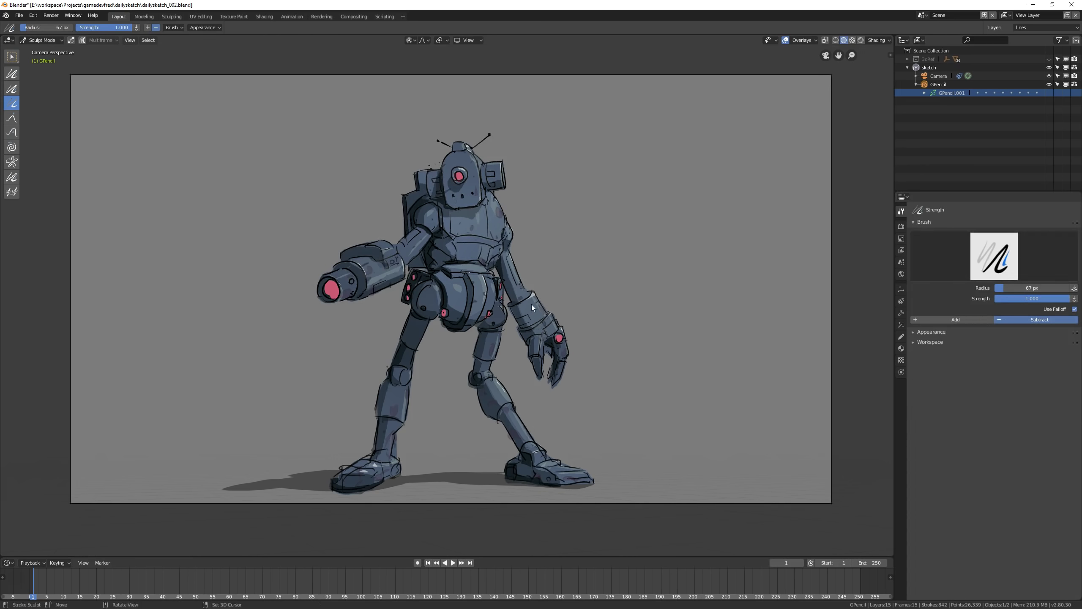
{"action": "mouse_move", "coordinate": [539, 341]}
{"action": "left_mouse_down"}
{"action": "mouse_move", "coordinate": [470, 300]}
{"action": "mouse_move", "coordinate": [547, 473]}
{"action": "mouse_move", "coordinate": [309, 496]}
{"action": "mouse_move", "coordinate": [338, 282]}
{"action": "mouse_move", "coordinate": [360, 297]}
{"action": "mouse_move", "coordinate": [349, 294]}
{"action": "left_mouse_up"}
- Thicken the lines on the pelvis and torso with the Thickness brush at 48 px radius and 0.500 strength
{"action": "left_click", "coordinate": [12, 88]}
{"action": "mouse_move", "coordinate": [447, 314]}
{"action": "left_mouse_down"}
{"action": "mouse_move", "coordinate": [436, 311]}
{"action": "mouse_move", "coordinate": [413, 252]}
{"action": "mouse_move", "coordinate": [372, 467]}
{"action": "mouse_move", "coordinate": [435, 244]}
{"action": "left_mouse_up"}
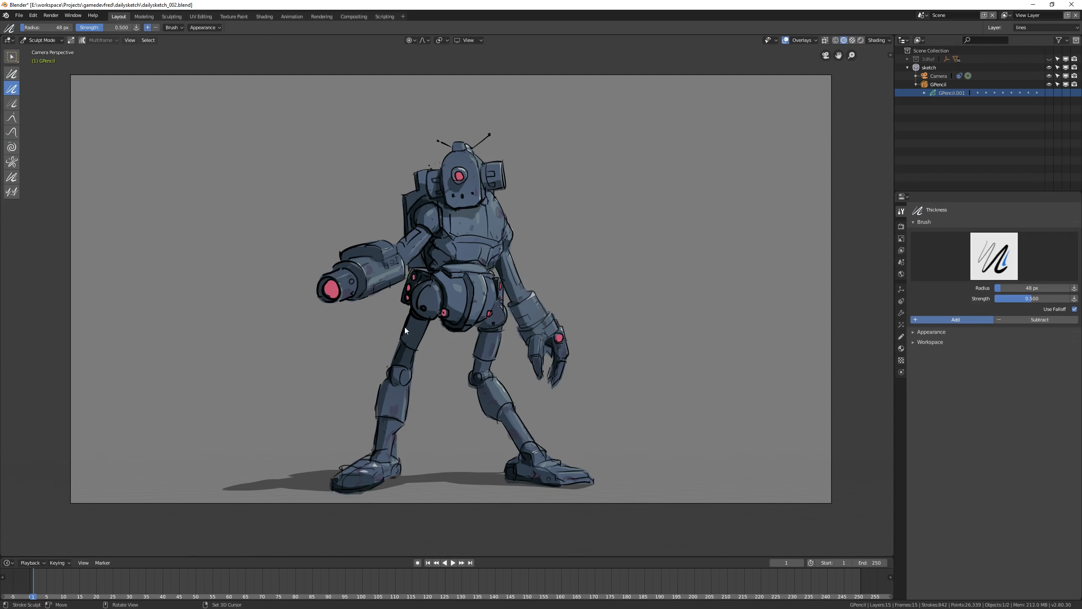
- Fade stray lines around the lower leg with the Strength brush set to Subtract at 34 px radius and 1.000 strength
{"action": "left_click", "coordinate": [12, 103]}
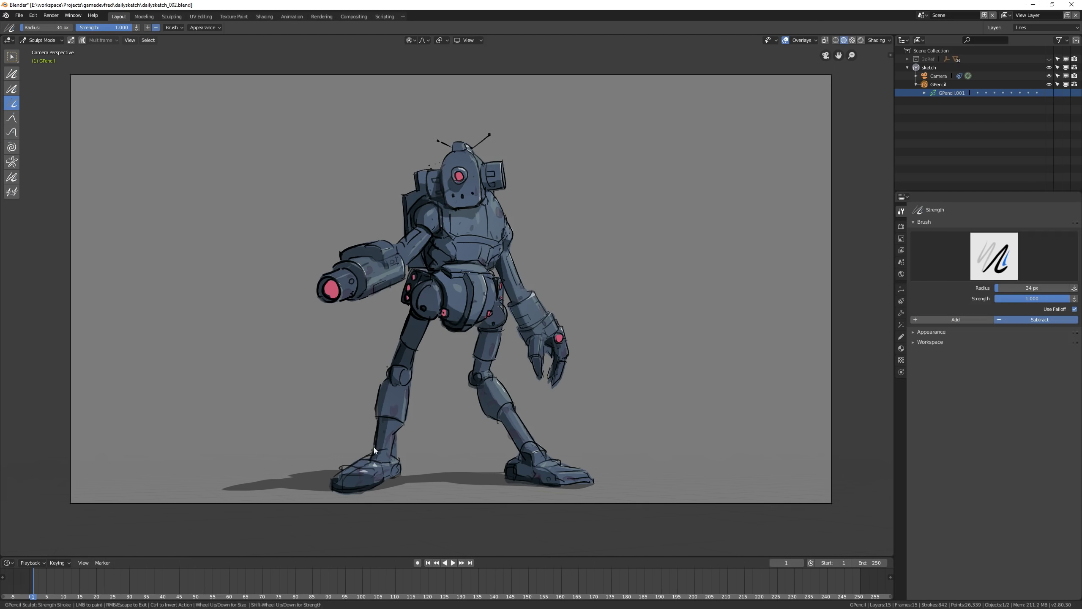
{"action": "scroll", "coordinate": [556, 302], "scroll_direction": "down", "scroll_amount": 2}
{"action": "scroll", "coordinate": [546, 328], "scroll_direction": "up", "scroll_amount": 1}
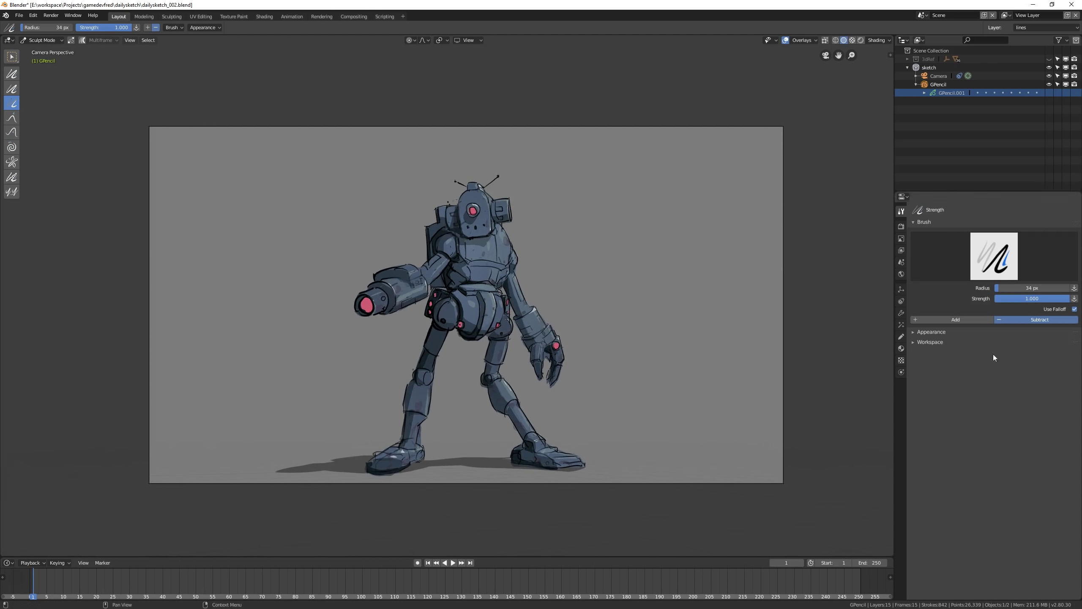
- Add a layer named GlobalDark below lines and select the shadow material
{"action": "left_click", "coordinate": [902, 337]}
{"action": "left_click", "coordinate": [950, 247]}
{"action": "double_click", "coordinate": [942, 247]}
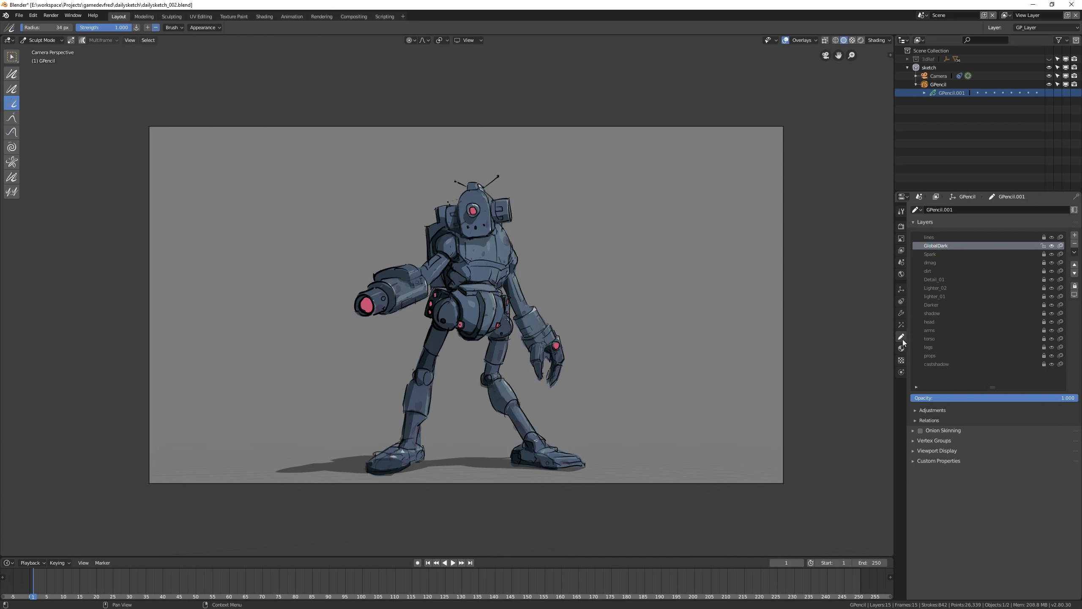
{"action": "left_click", "coordinate": [901, 348]}
{"action": "left_click", "coordinate": [933, 229]}
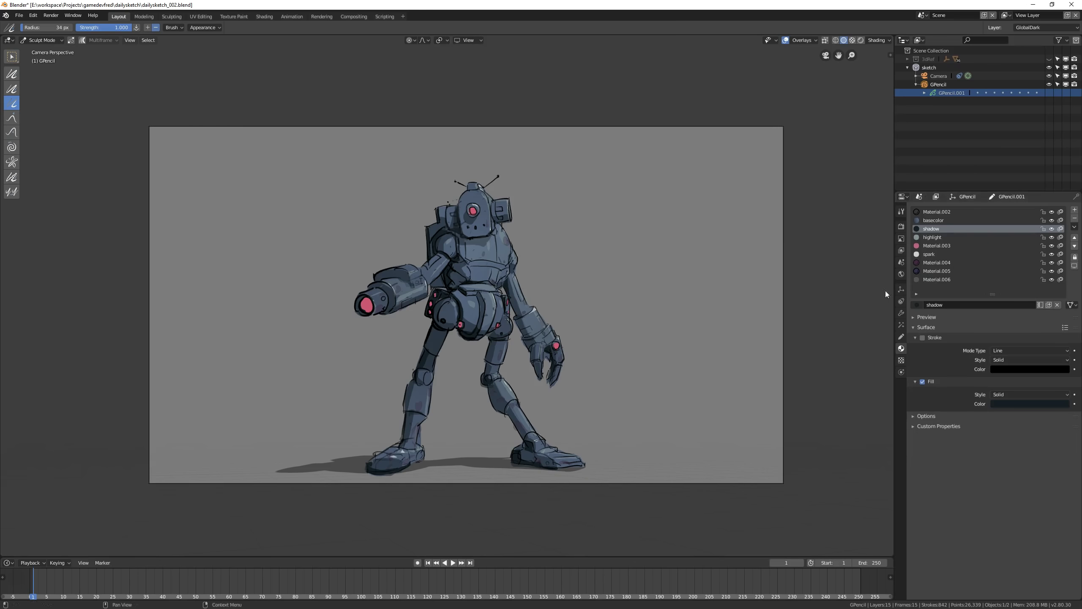
- In Draw Mode, cover the whole free arm and hand with one filled shape in the shadow material
{"action": "key", "text": "ctrl+Tab"}
{"action": "left_click_drag", "start_coordinate": [515, 293], "coordinate": [553, 383]}
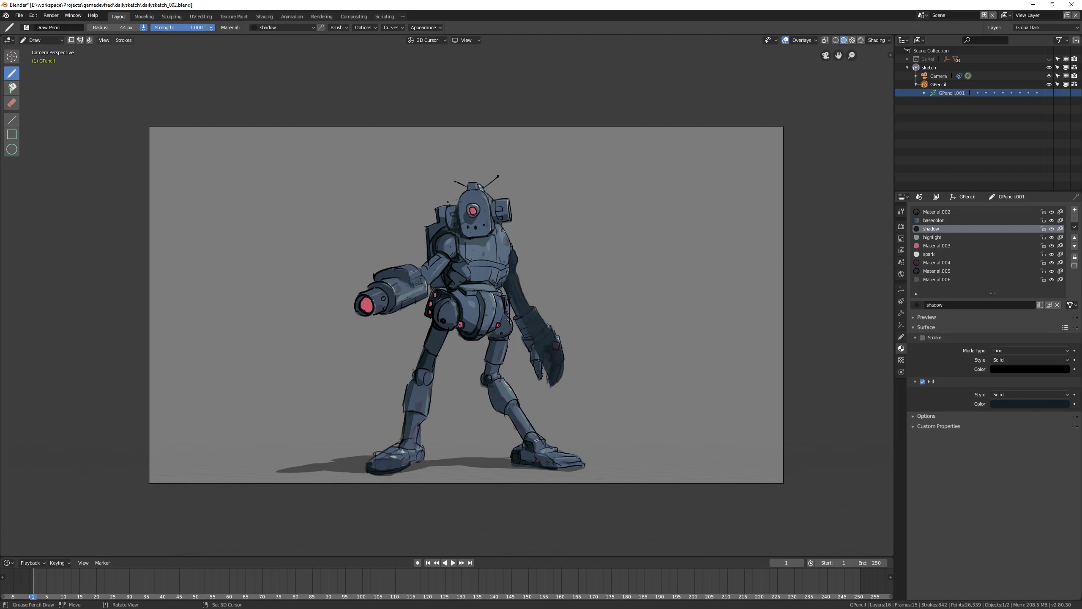
{"action": "left_click_drag", "start_coordinate": [513, 298], "coordinate": [513, 317]}
- Reshape the arm overlay's edge beside the hip in Sculpt Mode with the Grab brush at 52 px radius
{"action": "key", "text": "ctrl+Tab"}
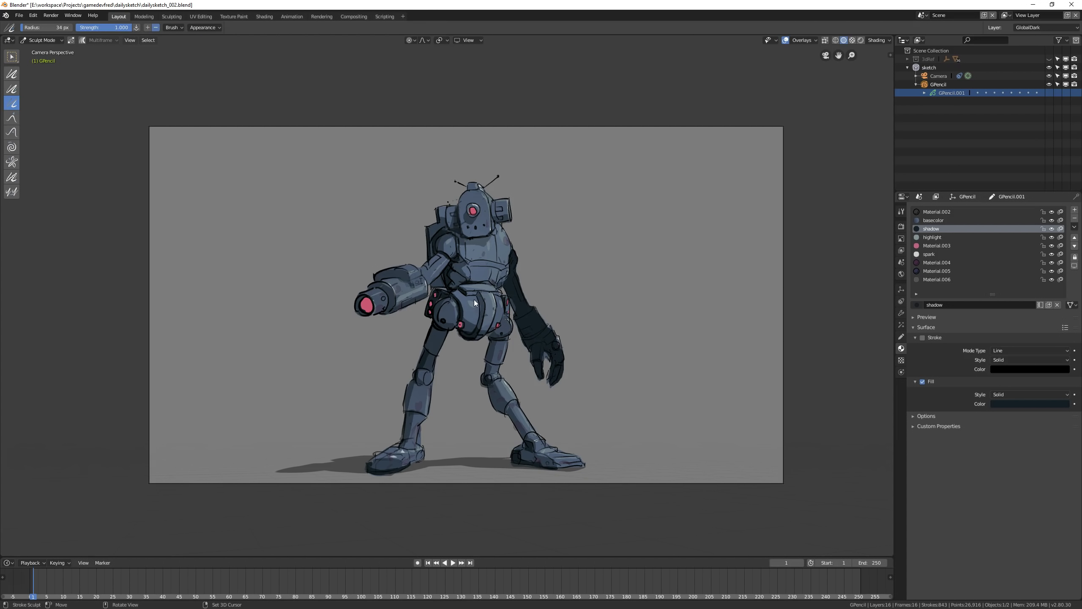
{"action": "key", "text": "g"}
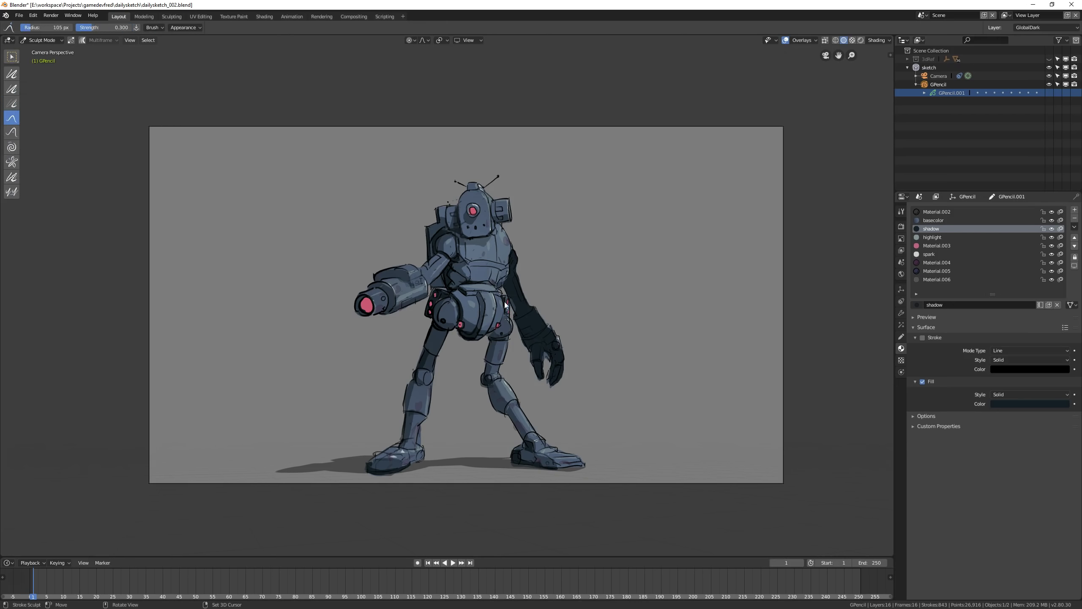
{"action": "key", "text": "f"}
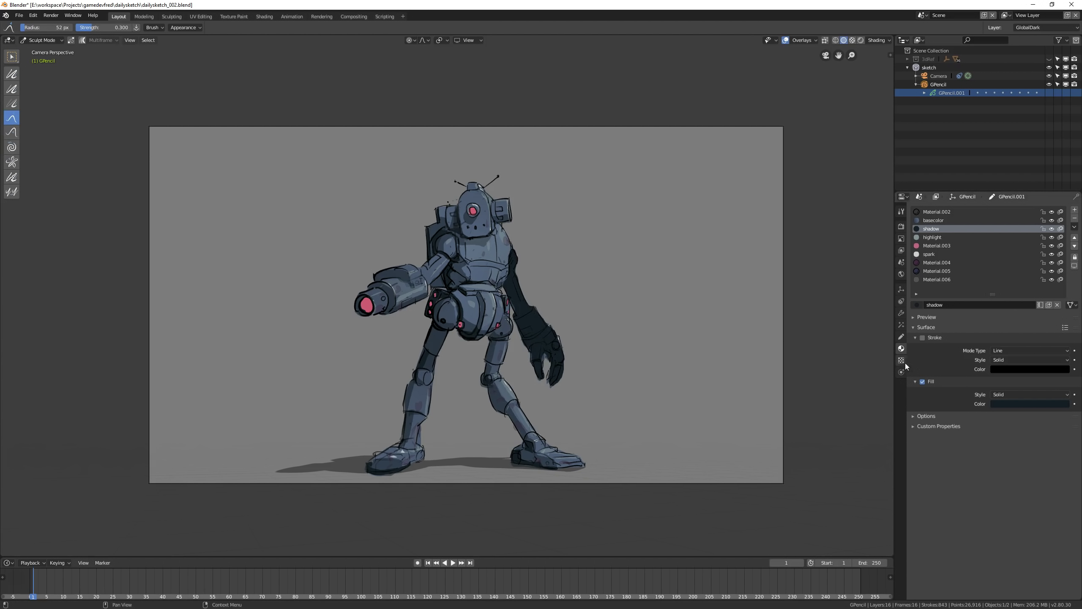
- Add a material named gobaldark with its stroke disabled and a solid blue-grey fill
{"action": "left_click", "coordinate": [1074, 210]}
{"action": "double_click", "coordinate": [949, 289]}
{"action": "type", "text": "gobaldark"}
{"action": "key", "text": "Return"}
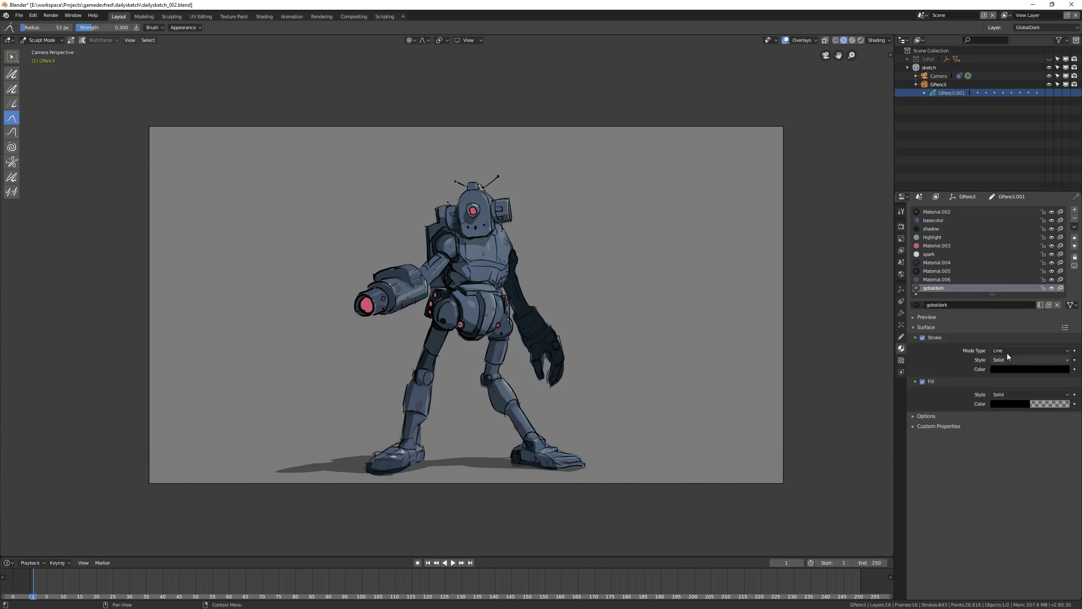
{"action": "left_click", "coordinate": [1050, 403]}
- Assign the gobaldark material to the arm overlay in Edit Mode and return to Object Mode
{"action": "left_click", "coordinate": [901, 337]}
{"action": "right_click", "coordinate": [948, 245]}
{"action": "left_click", "coordinate": [902, 348]}
{"action": "key", "text": "Tab"}
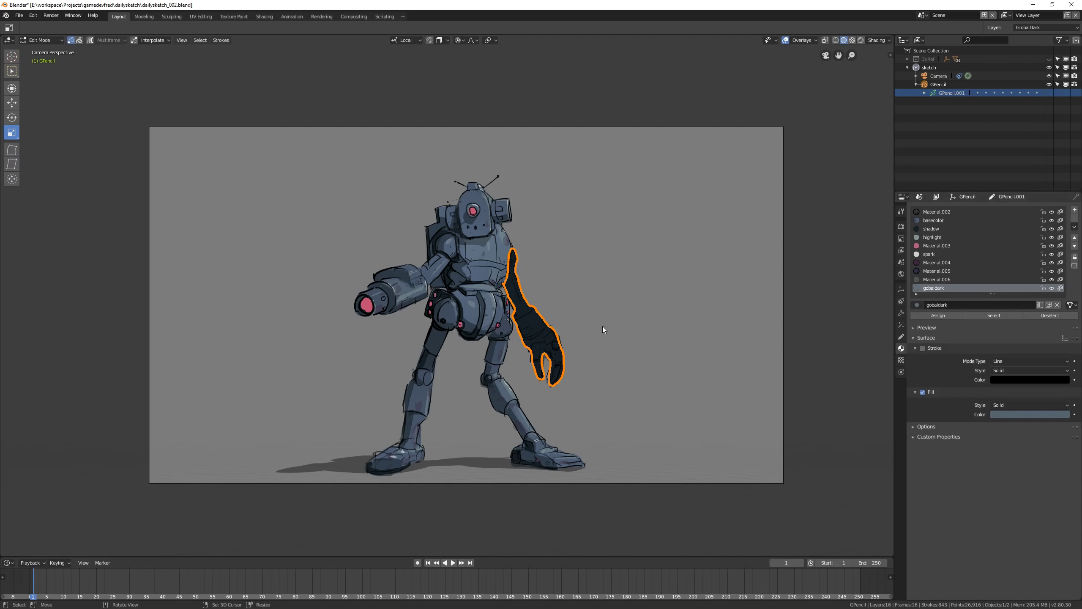
{"action": "key", "text": "ctrl+Tab"}
{"action": "left_click", "coordinate": [545, 314]}
- Change gobaldark's fill style to Gradient and give it a dark grey color
{"action": "left_click", "coordinate": [1030, 403]}
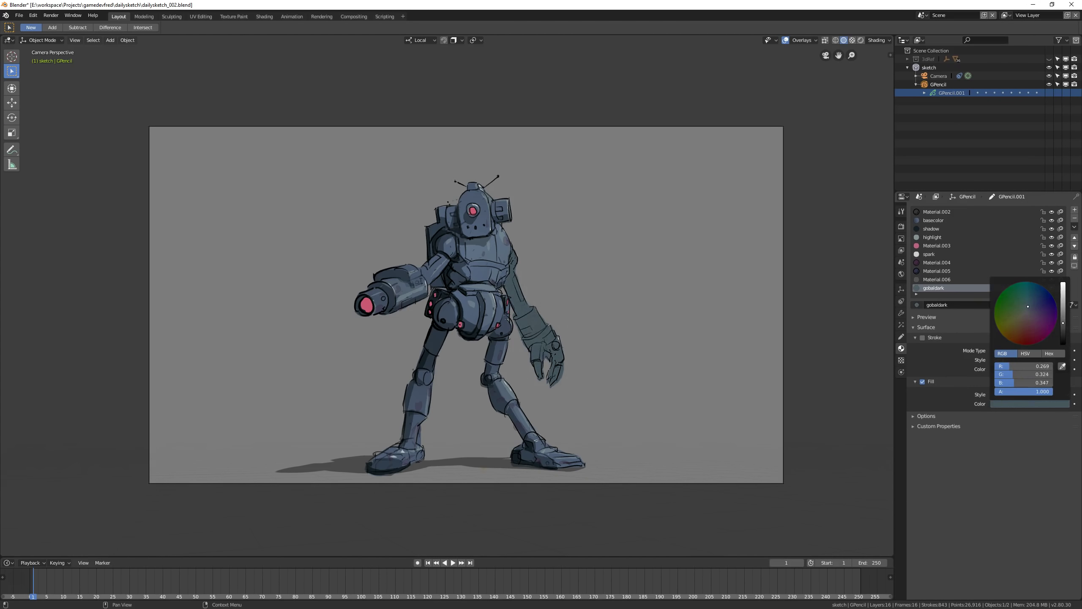
{"action": "left_click", "coordinate": [1031, 395]}
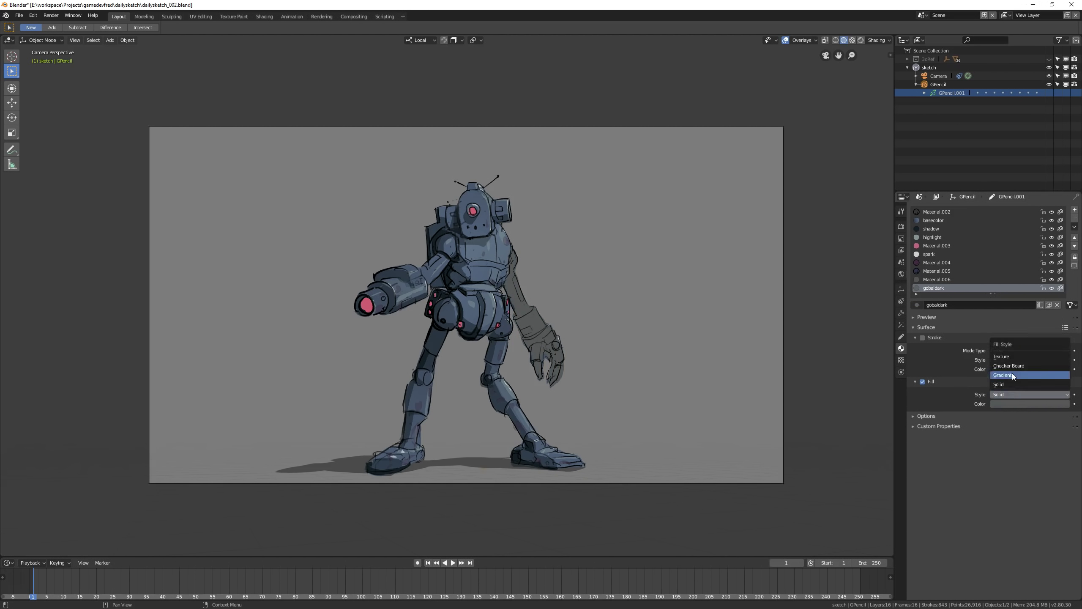
{"action": "left_click", "coordinate": [1012, 373]}
{"action": "left_click", "coordinate": [1030, 413]}
{"action": "left_click_drag", "start_coordinate": [1030, 410], "coordinate": [1057, 410]}
{"action": "left_click_drag", "start_coordinate": [1064, 303], "coordinate": [1064, 352]}
- Tint gobaldark's gradient color toward a dark teal grey and lower the GlobalDark layer's opacity to 0.082
{"action": "left_click_drag", "start_coordinate": [993, 432], "coordinate": [929, 398]}
{"action": "left_click", "coordinate": [1030, 413]}
{"action": "left_click", "coordinate": [901, 337]}
{"action": "left_click", "coordinate": [901, 349]}
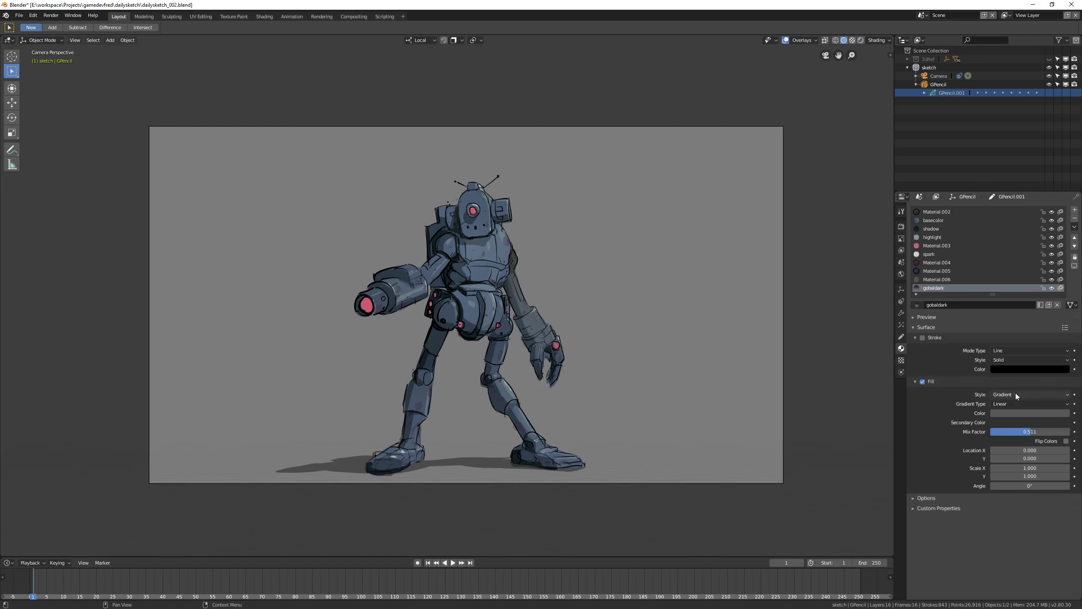
{"action": "left_click", "coordinate": [1025, 413]}
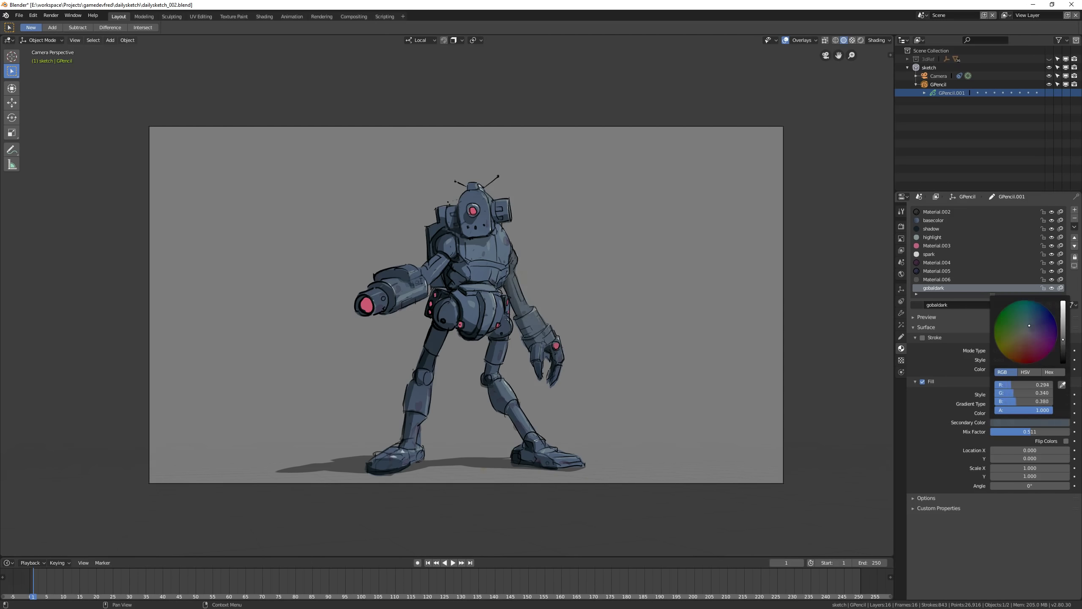
{"action": "scroll", "coordinate": [635, 347], "scroll_direction": "down", "scroll_amount": 2}
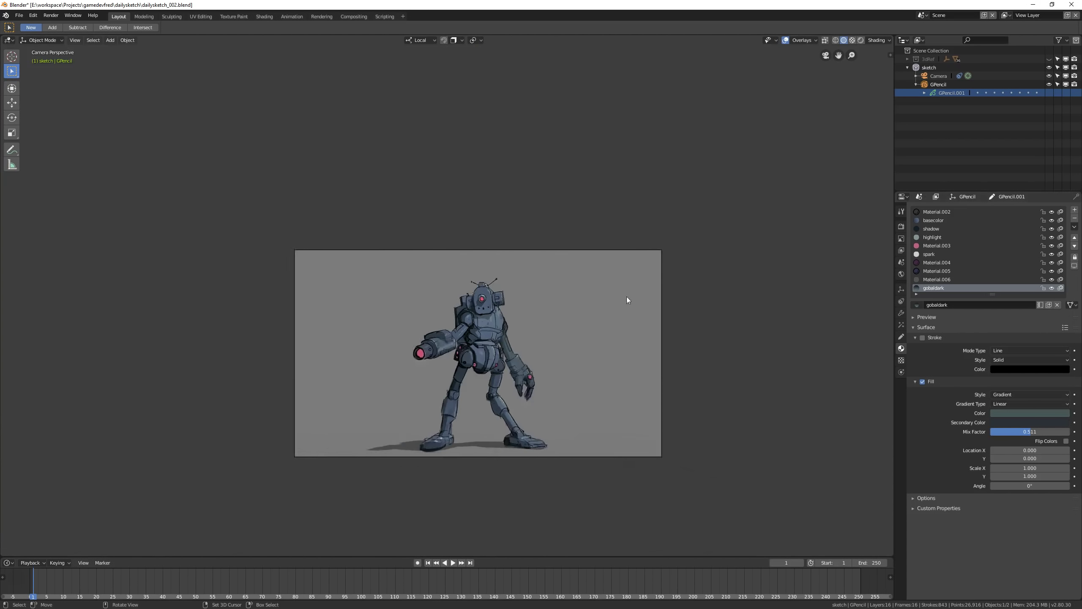
{"action": "left_click", "coordinate": [901, 337]}
{"action": "left_click_drag", "start_coordinate": [928, 398], "coordinate": [924, 398]}
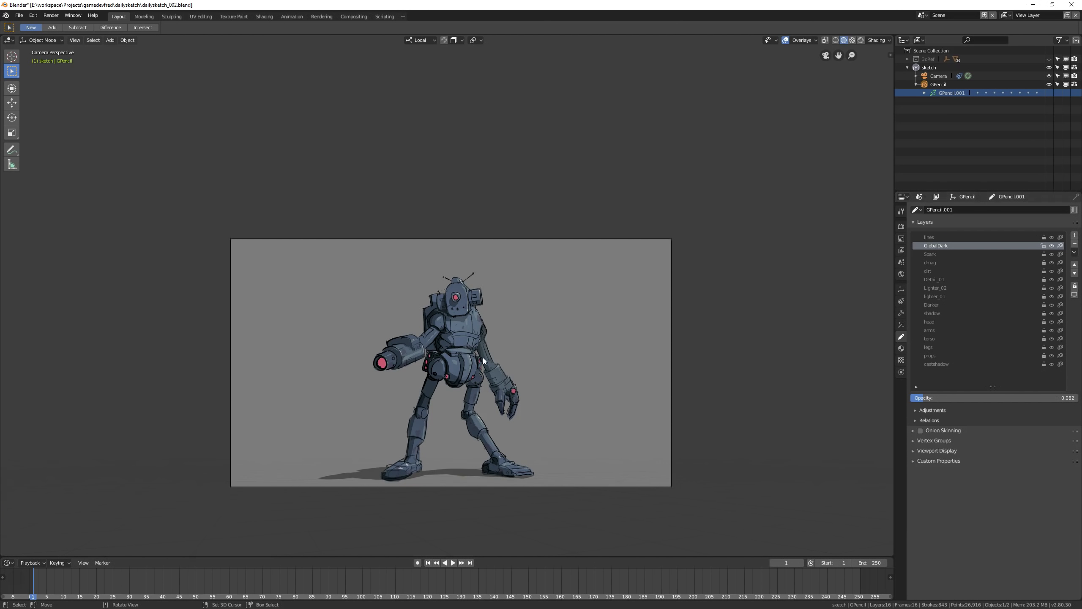
- Add a Rim effect to the robot with a light cyan rim color
{"action": "scroll", "coordinate": [452, 310], "scroll_direction": "up", "scroll_amount": 2}
{"action": "left_click", "coordinate": [901, 324]}
{"action": "left_click", "coordinate": [926, 210]}
{"action": "left_click", "coordinate": [928, 267]}
{"action": "left_click", "coordinate": [1023, 273]}
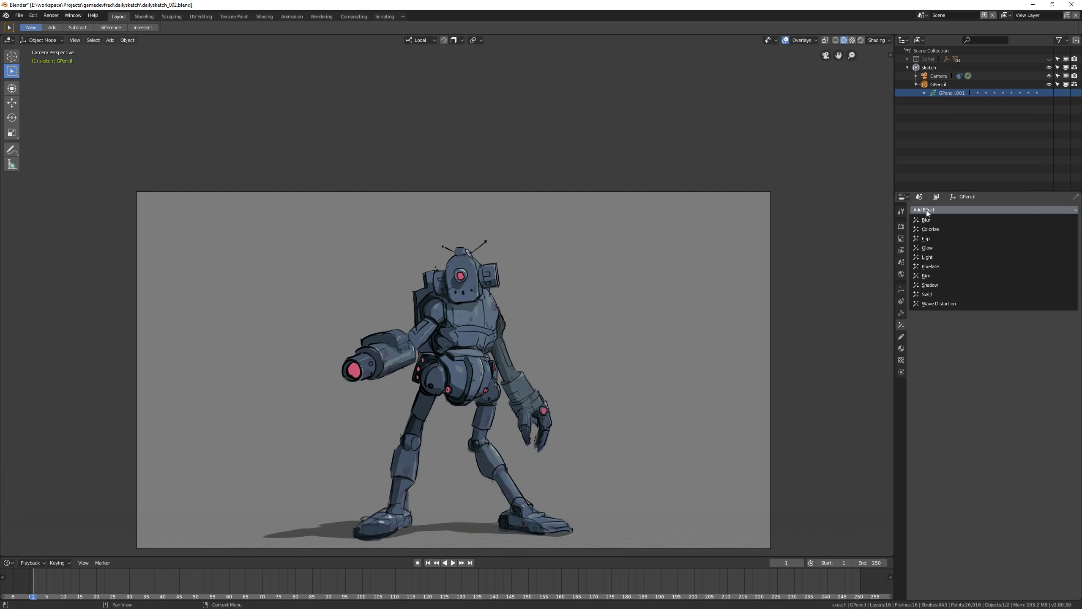
{"action": "left_click_drag", "start_coordinate": [1027, 201], "coordinate": [1022, 182]}
- Set the Rim effect's blend mode to Overlay
{"action": "left_click", "coordinate": [976, 300]}
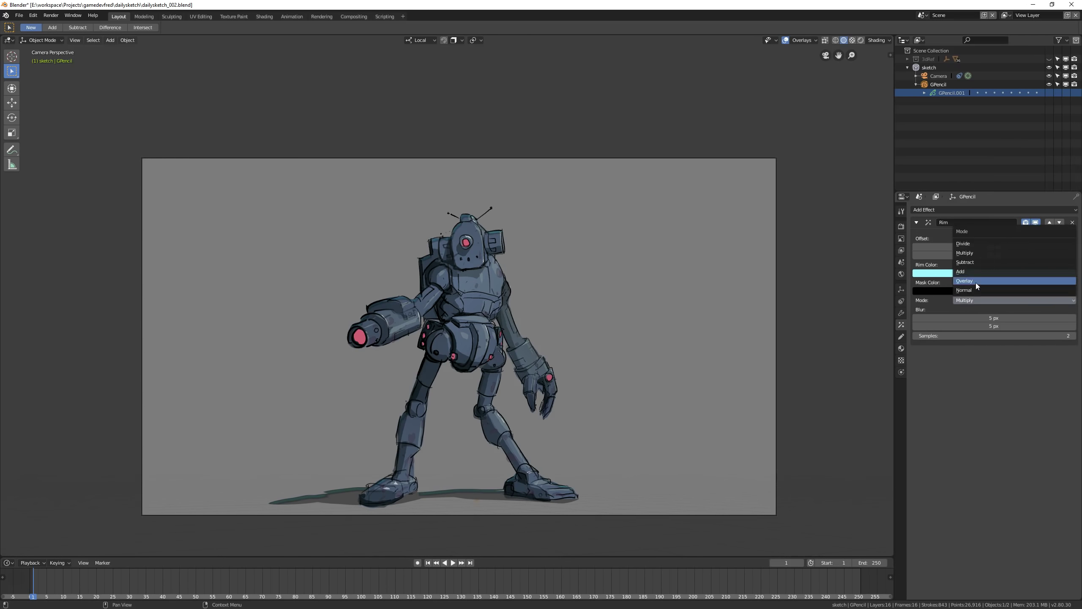
{"action": "left_click", "coordinate": [974, 282]}
{"action": "left_click", "coordinate": [976, 300]}
{"action": "left_click", "coordinate": [975, 291]}
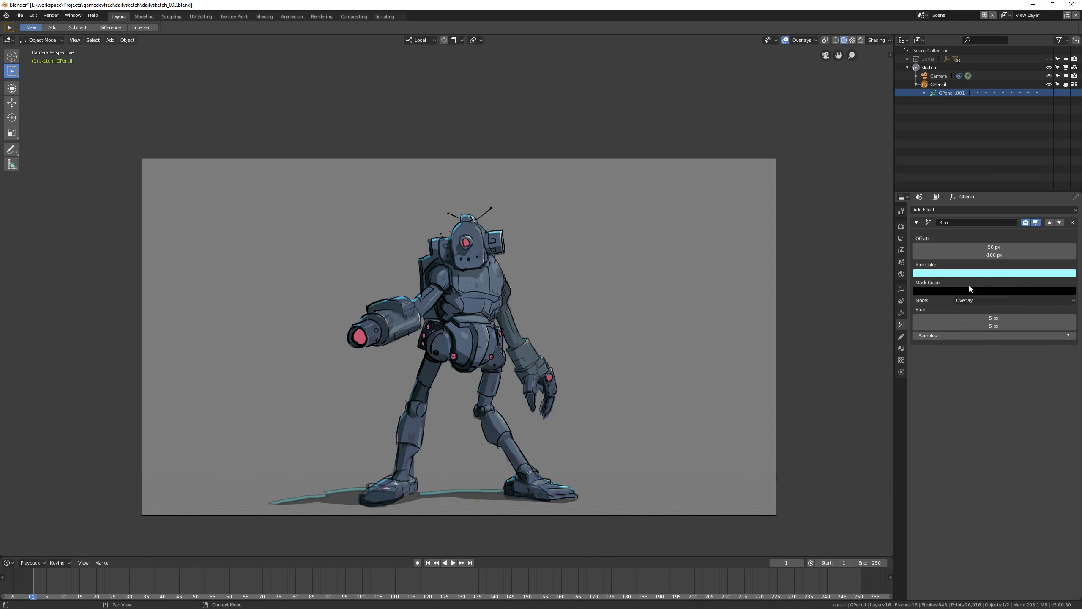
- Shift the rim color to a pale mint and set the Rim effect's blur to 1 px on both axes
{"action": "mouse_move", "coordinate": [994, 246]}
{"action": "left_mouse_down"}
{"action": "mouse_move", "coordinate": [1032, 255]}
{"action": "mouse_move", "coordinate": [976, 247]}
{"action": "left_mouse_up"}
{"action": "left_click", "coordinate": [1040, 273]}
{"action": "left_click_drag", "start_coordinate": [1035, 205], "coordinate": [1014, 218]}
{"action": "left_click", "coordinate": [976, 318]}
{"action": "type", "text": "1"}
{"action": "key", "text": "Tab"}
{"action": "type", "text": "1"}
{"action": "key", "text": "Return"}
- Set the Rim effect's offset to 58 px horizontally and -80 px vertically
{"action": "left_click_drag", "start_coordinate": [994, 254], "coordinate": [976, 255]}
{"action": "mouse_move", "coordinate": [994, 247]}
{"action": "left_mouse_down"}
{"action": "mouse_move", "coordinate": [985, 247]}
{"action": "mouse_move", "coordinate": [999, 247]}
{"action": "left_mouse_up"}
{"action": "left_click_drag", "start_coordinate": [994, 255], "coordinate": [1010, 255]}
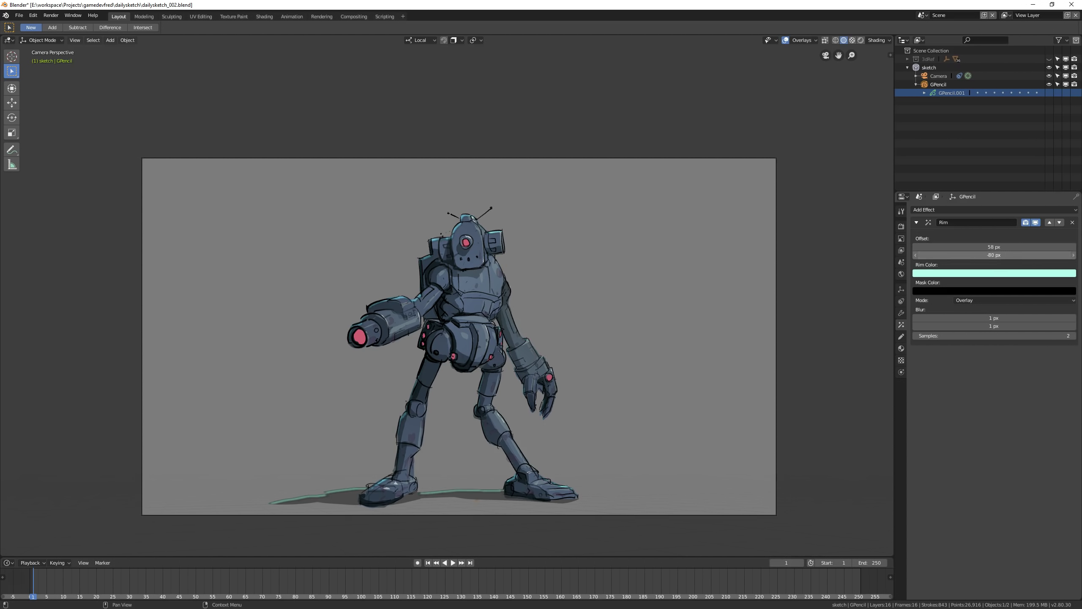
- Add a new blank Grease Pencil object to the scene
{"action": "left_click", "coordinate": [936, 84]}
{"action": "key", "text": "shift+a"}
{"action": "left_click", "coordinate": [541, 341]}
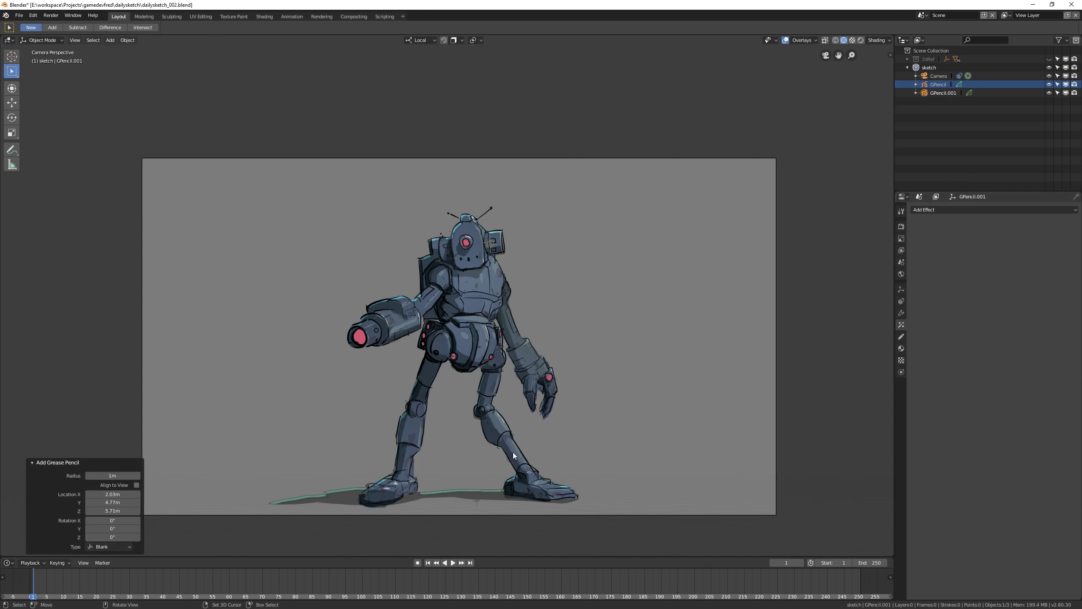
- Make castshadow the active layer of the robot's GPencil object, select all its strokes in Edit Mode, and return to Object Mode
{"action": "left_click", "coordinate": [929, 84]}
{"action": "left_click", "coordinate": [916, 85]}
{"action": "left_click", "coordinate": [952, 93]}
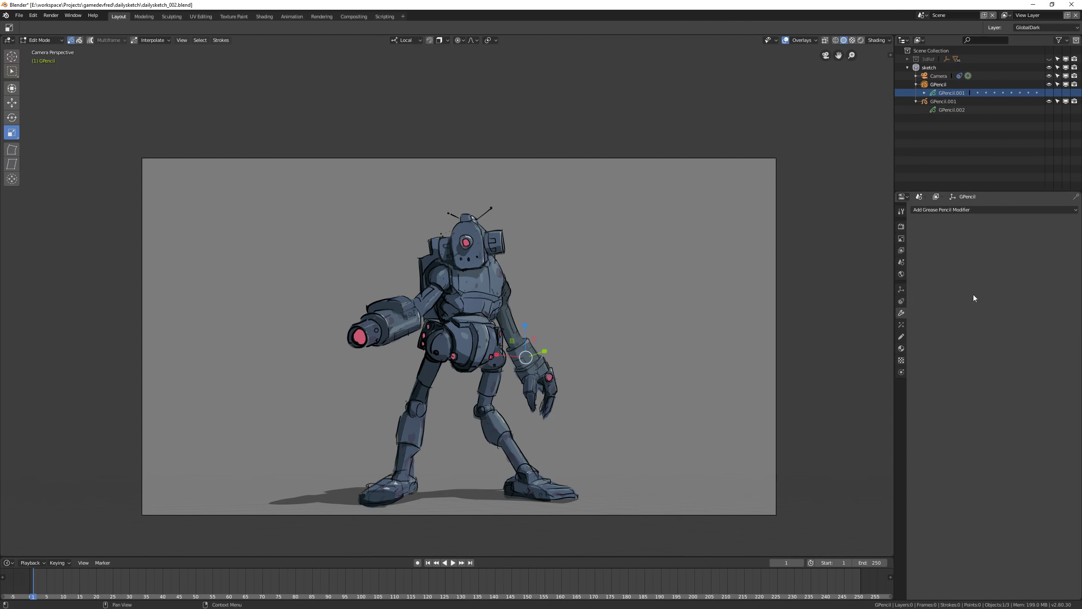
{"action": "left_click", "coordinate": [954, 363]}
{"action": "key", "text": "a"}
{"action": "key", "text": "ctrl+Tab"}
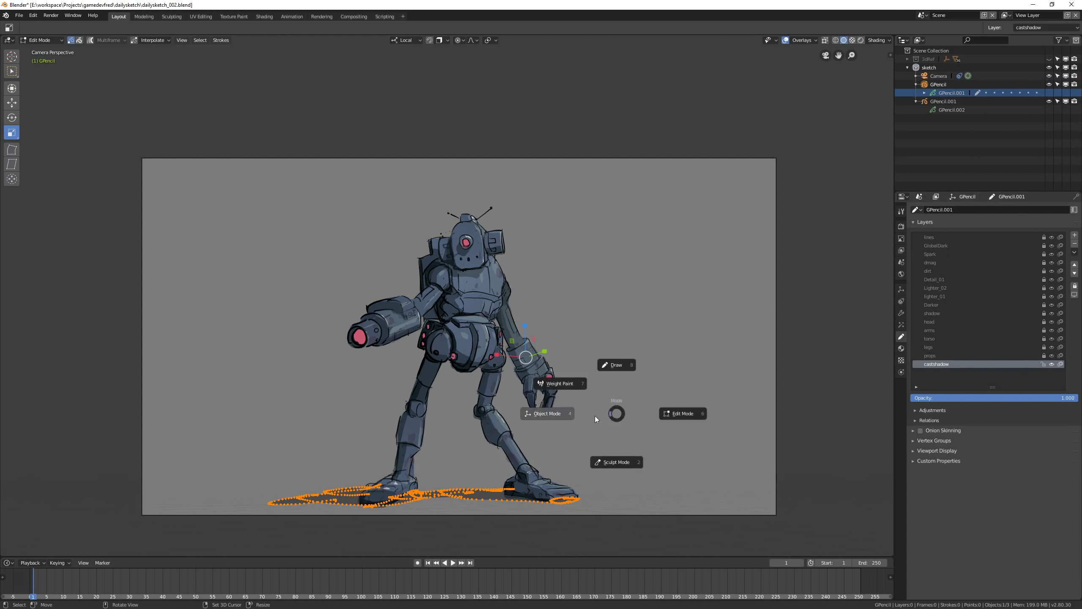
{"action": "left_click", "coordinate": [595, 416]}
- Add a layer to the new GPencil.001 object, hide the robot's castshadow layer, and put GPencil.001 in Edit Mode
{"action": "left_click", "coordinate": [943, 101]}
{"action": "left_click", "coordinate": [1006, 235]}
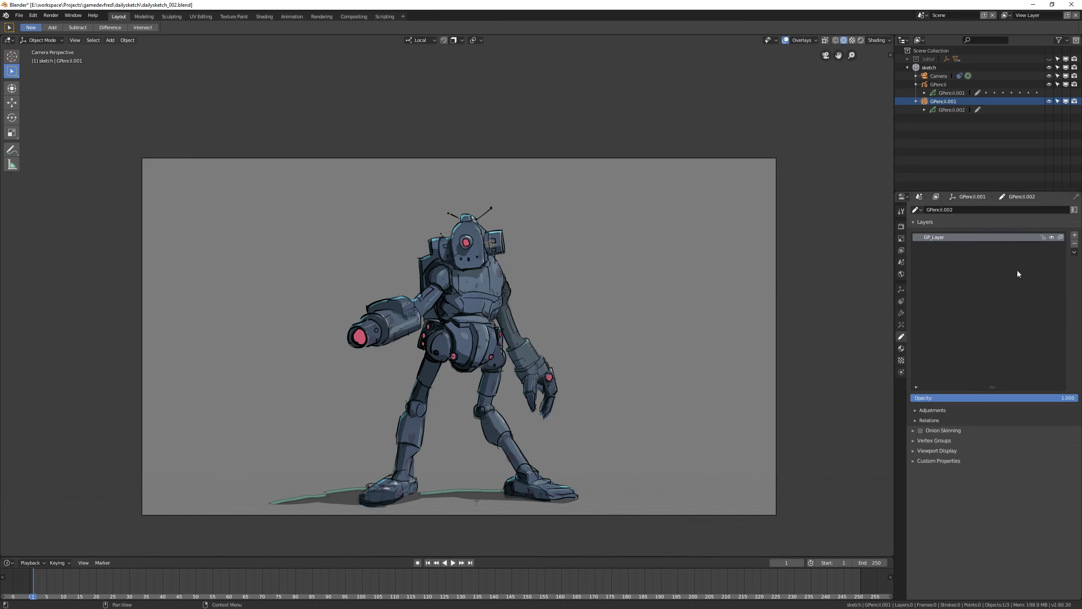
{"action": "left_click", "coordinate": [952, 109]}
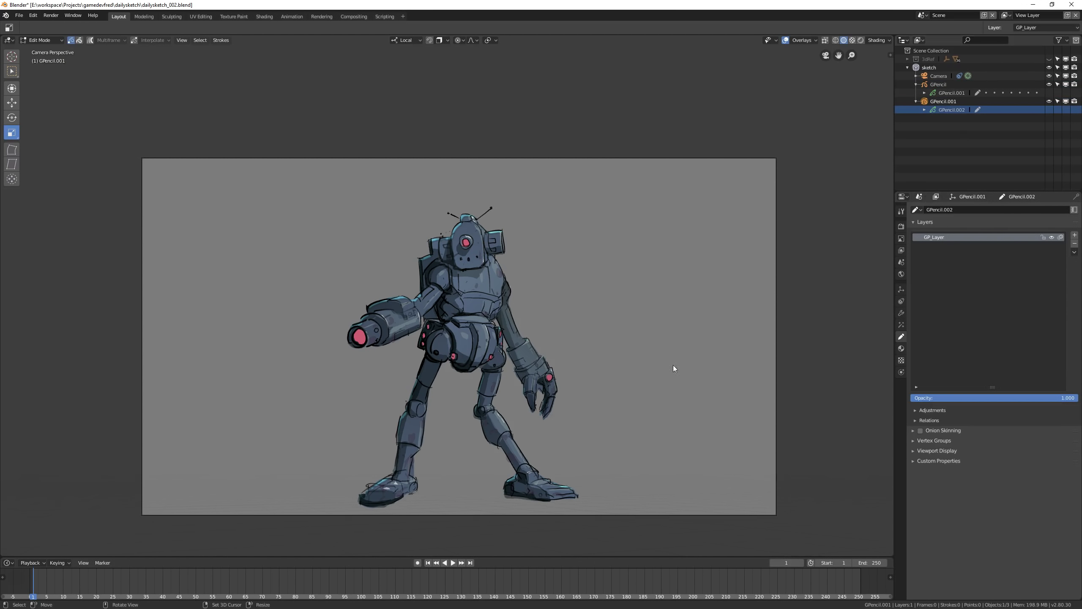
- Create two materials on GPencil.001, disabling the second one's stroke and giving it a dark grey fill
{"action": "left_click", "coordinate": [901, 348]}
{"action": "left_click", "coordinate": [1049, 305]}
{"action": "left_click", "coordinate": [1075, 210]}
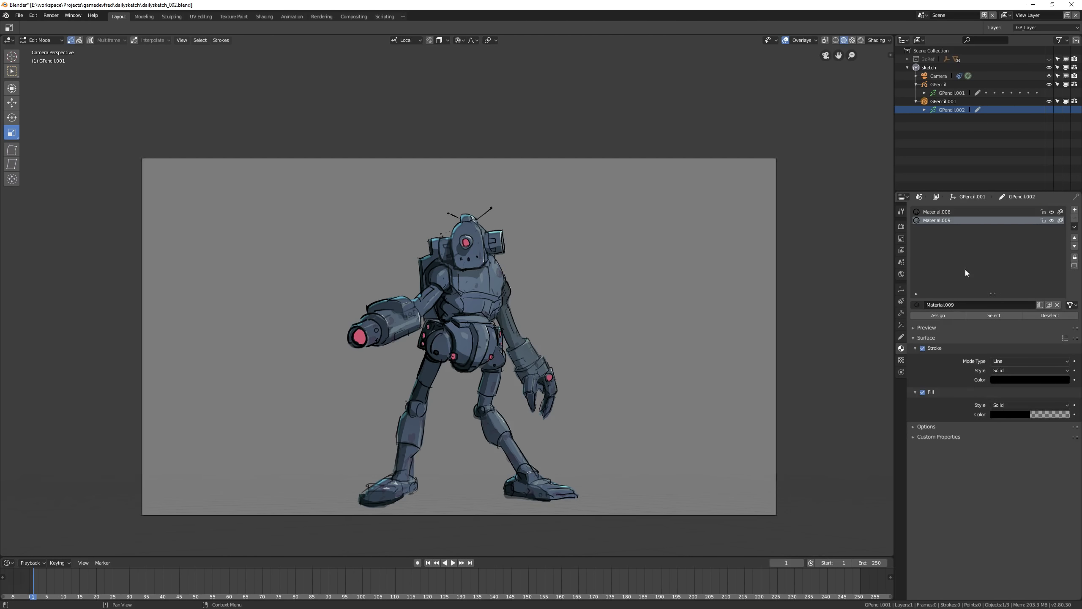
{"action": "left_click", "coordinate": [1003, 413]}
{"action": "scroll", "coordinate": [1027, 337], "scroll_direction": "up", "scroll_amount": 5}
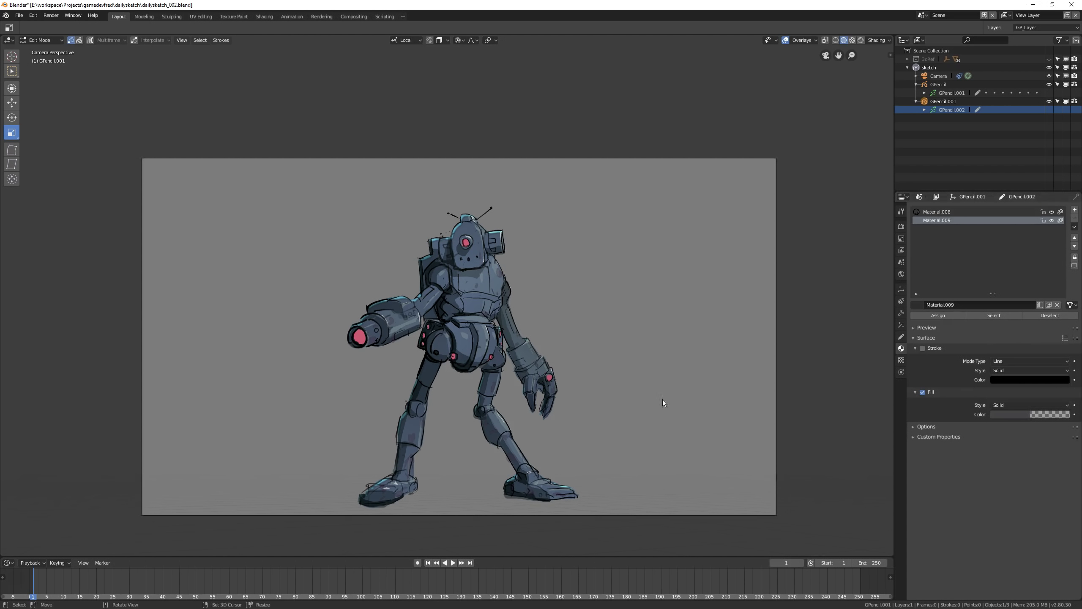
- Put the GPencil.001 object into Draw Mode with Material.009 and draw a short test stroke
{"action": "left_click", "coordinate": [901, 336]}
{"action": "key", "text": "Tab"}
{"action": "key", "text": "ctrl+Tab"}
{"action": "left_click", "coordinate": [640, 329]}
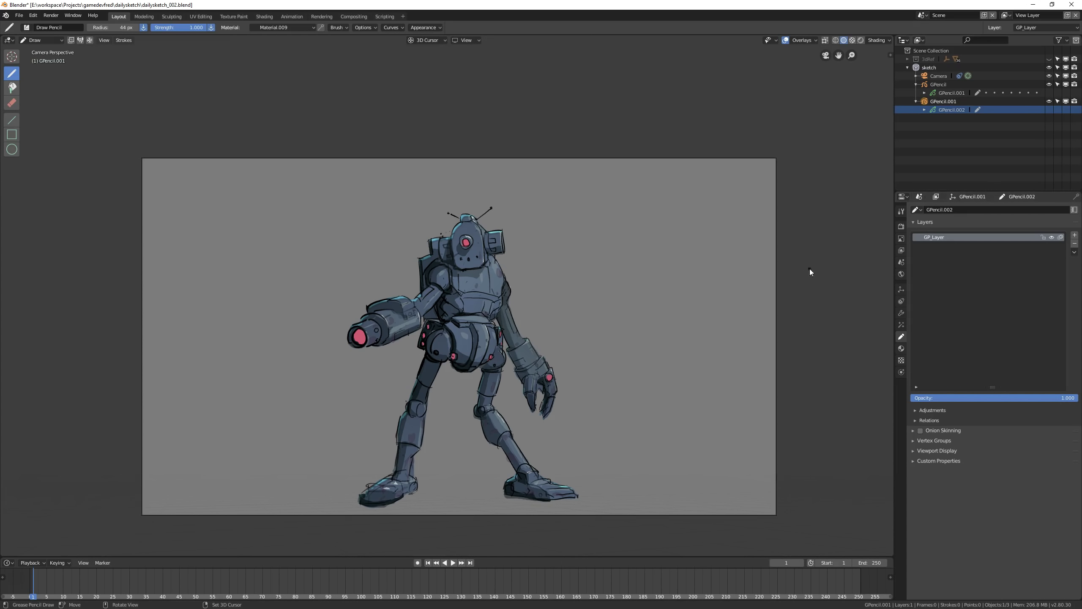
{"action": "left_click", "coordinate": [951, 93]}
{"action": "left_click", "coordinate": [916, 85]}
{"action": "left_click", "coordinate": [935, 85]}
{"action": "left_click", "coordinate": [969, 103]}
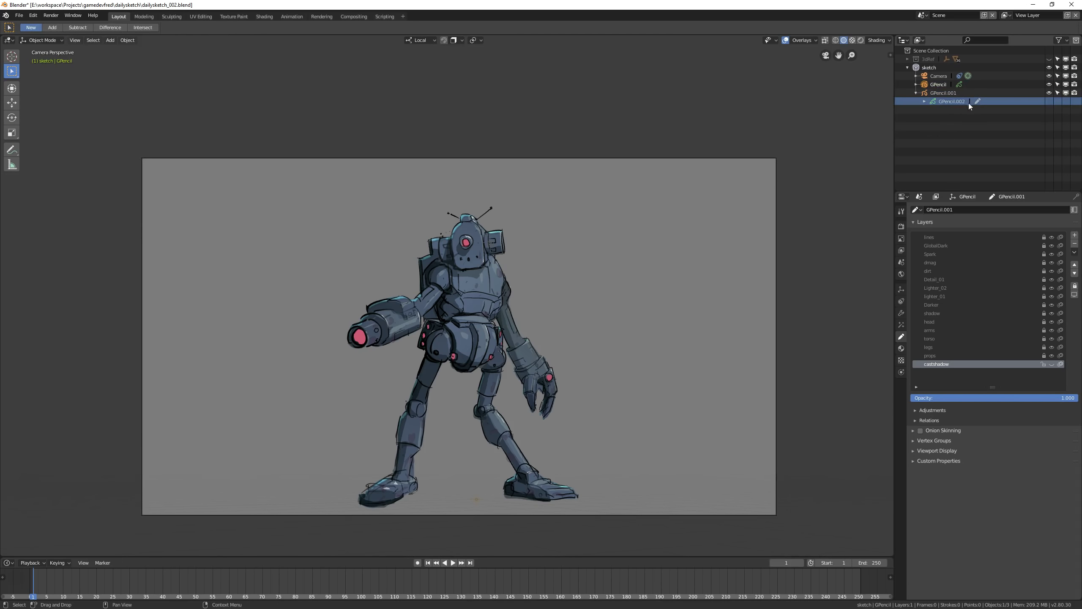
{"action": "key", "text": "Tab"}
{"action": "key", "text": "ctrl+Tab"}
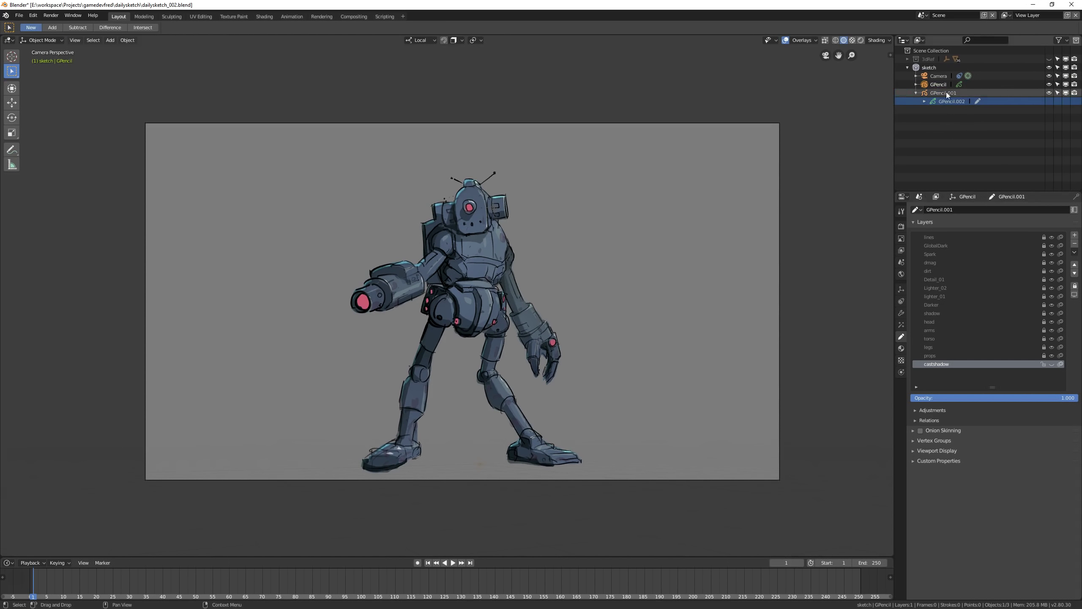
- Raise the alpha of Material.009's fill color to make it opaque
{"action": "left_click", "coordinate": [901, 349]}
{"action": "left_click", "coordinate": [1020, 403]}
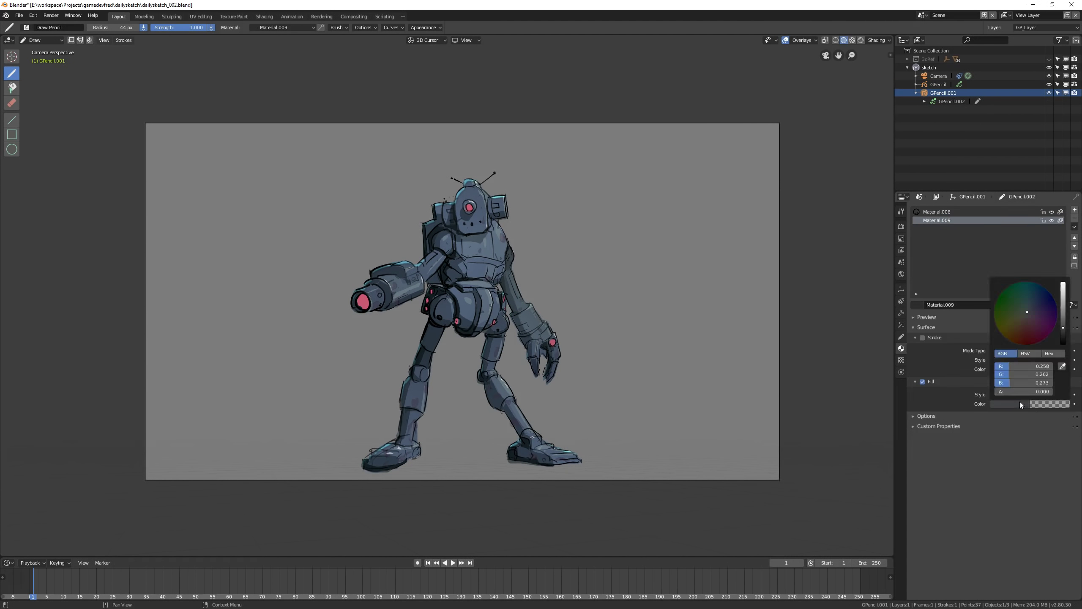
{"action": "left_click_drag", "start_coordinate": [1020, 401], "coordinate": [1061, 402]}
- Delete the test stroke from GPencil.001 in Edit Mode
{"action": "key", "text": "Tab"}
{"action": "key", "text": "Delete"}
{"action": "left_click", "coordinate": [902, 336]}
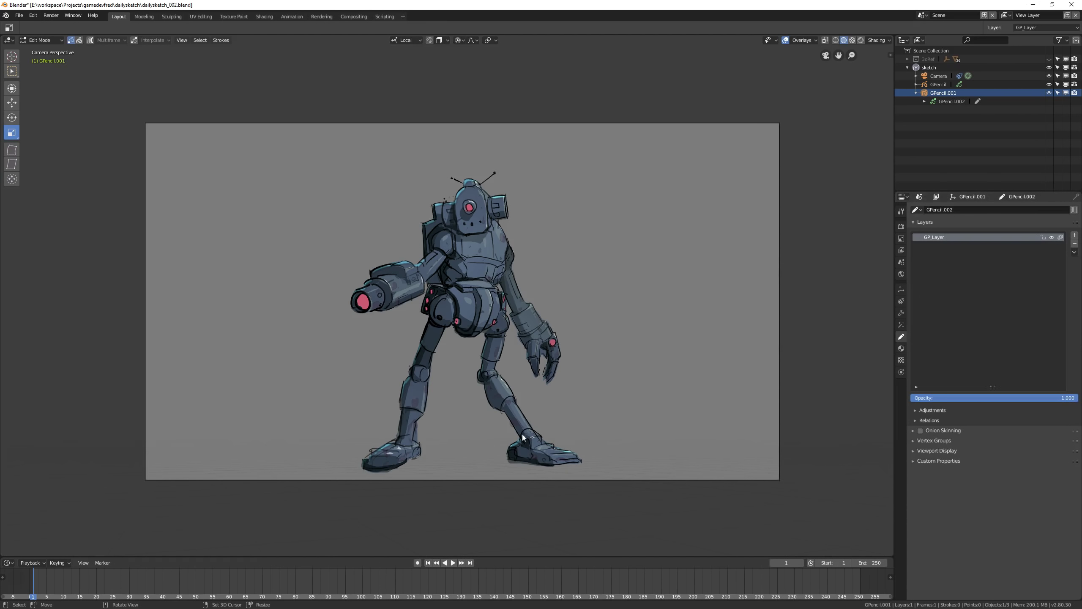
{"action": "left_click", "coordinate": [902, 348]}
{"action": "left_click", "coordinate": [902, 336]}
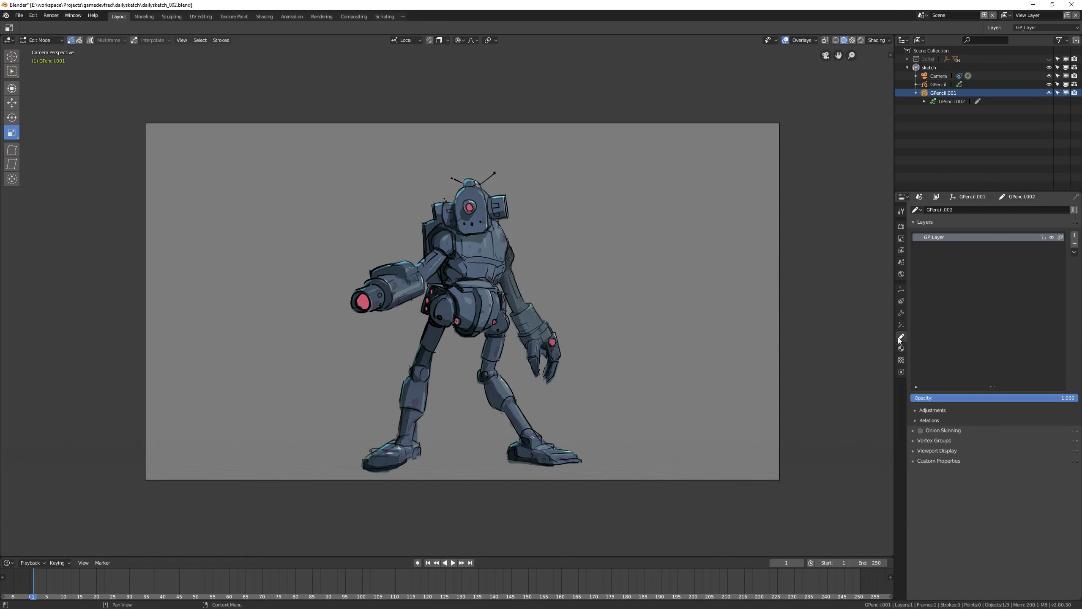
- Draw a dark grey cast shadow on the ground between the robot's feet and out past the foot below the cannon
{"action": "key", "text": "ctrl+Tab"}
{"action": "left_click_drag", "start_coordinate": [460, 451], "coordinate": [522, 468]}
{"action": "key", "text": "ctrl+z"}
{"action": "mouse_move", "coordinate": [429, 457]}
{"action": "left_mouse_down"}
{"action": "mouse_move", "coordinate": [511, 466]}
{"action": "mouse_move", "coordinate": [506, 477]}
{"action": "left_mouse_up"}
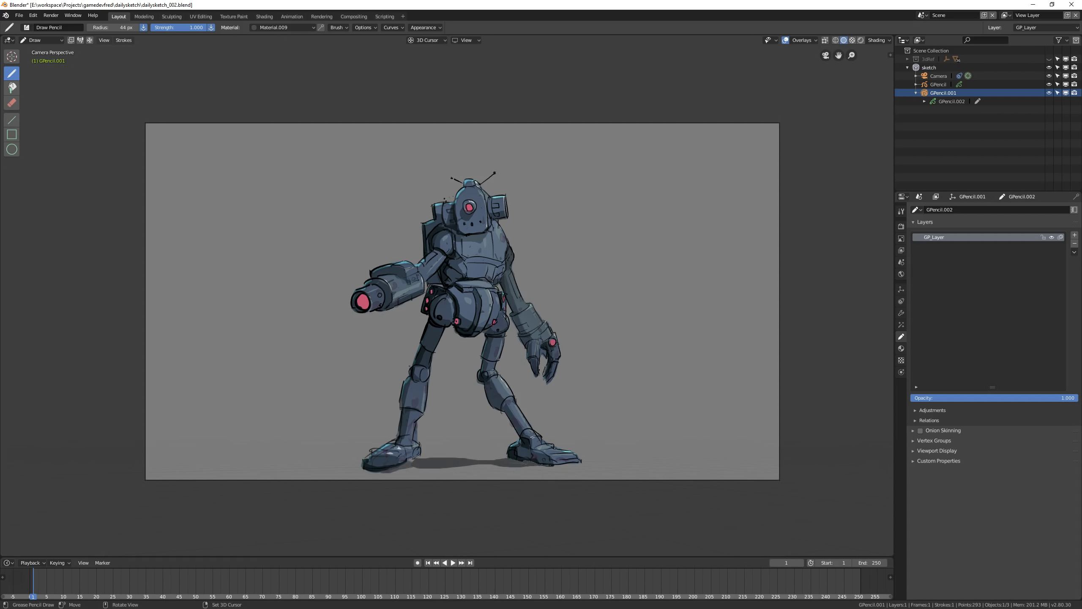
{"action": "left_click_drag", "start_coordinate": [356, 466], "coordinate": [365, 451]}
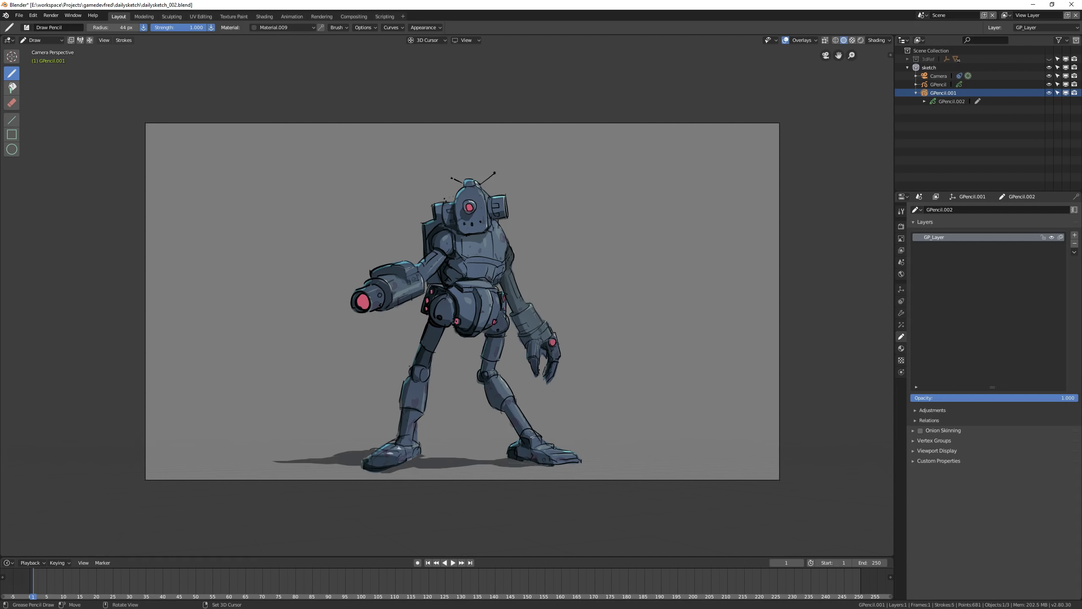
- Undo the last shadow stroke and touch up the cast shadow on the ground beside the foot below the cannon
{"action": "key", "text": "ctrl+z"}
{"action": "left_click_drag", "start_coordinate": [431, 455], "coordinate": [437, 460]}
{"action": "scroll", "coordinate": [436, 461], "scroll_direction": "up", "scroll_amount": 1}
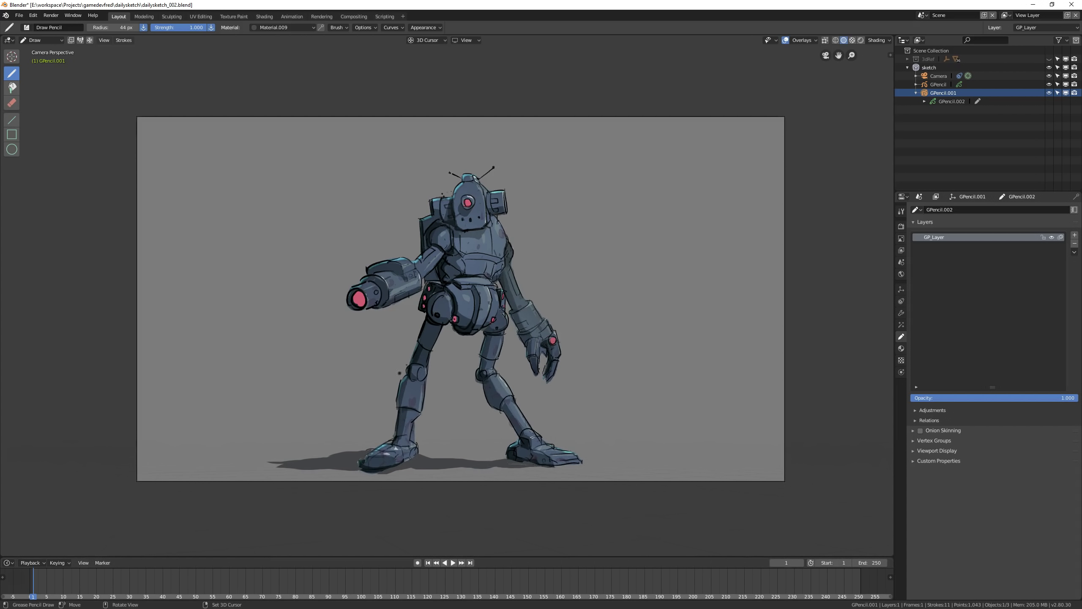
- Switch GPencil.001 from Draw Mode to Object Mode and deselect everything
{"action": "key", "text": "ctrl+Tab"}
{"action": "scroll", "coordinate": [410, 477], "scroll_direction": "down", "scroll_amount": 2}
{"action": "scroll", "coordinate": [576, 350], "scroll_direction": "up", "scroll_amount": 2}
{"action": "key", "text": "ctrl+z"}
{"action": "key", "text": "4"}
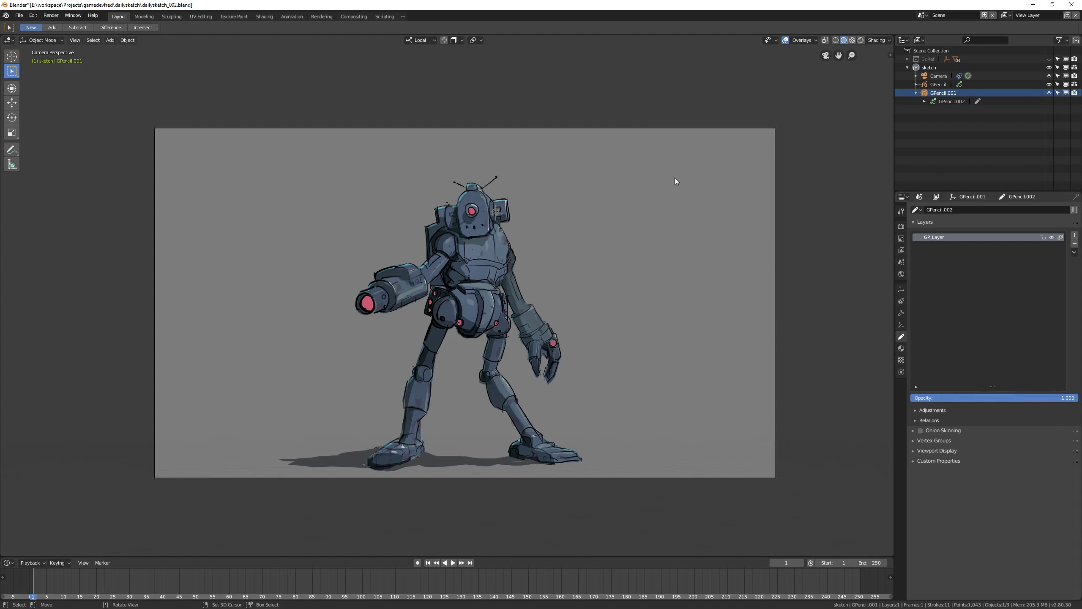
{"action": "left_click", "coordinate": [696, 218]}
{"action": "left_click", "coordinate": [798, 39]}
{"action": "scroll", "coordinate": [577, 283], "scroll_direction": "up", "scroll_amount": 2}
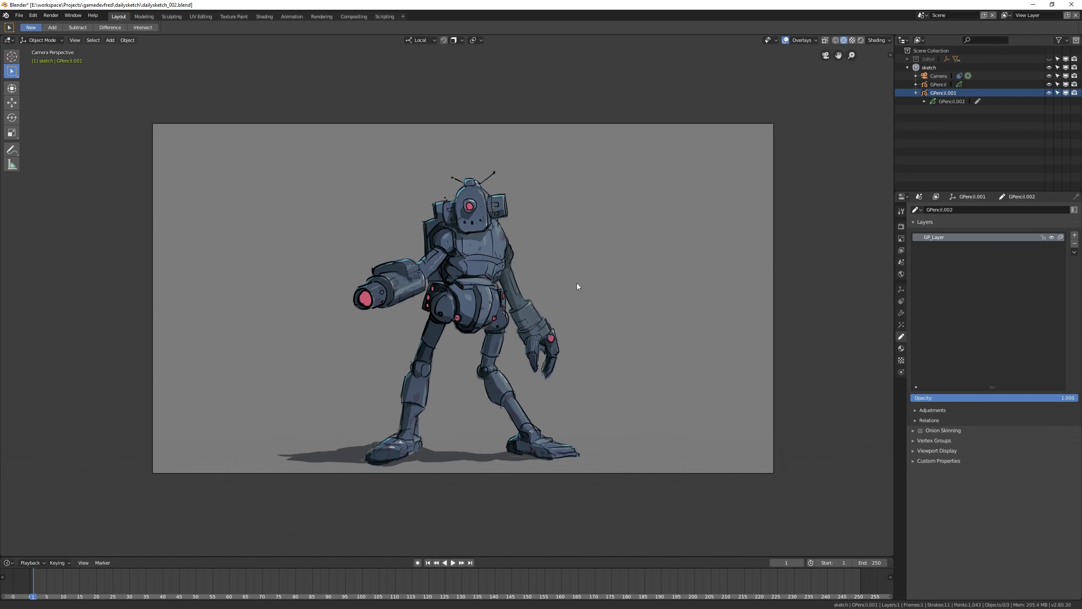
{"action": "middle_click_drag", "start_coordinate": [590, 257], "coordinate": [606, 235], "text": "shift"}
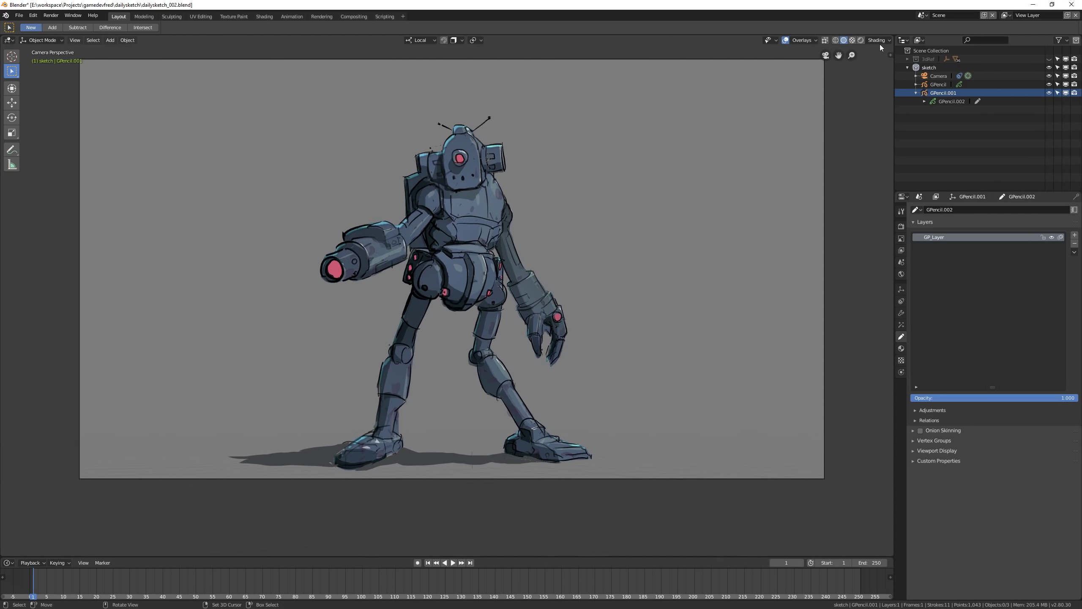
- Try a light grey viewport background color behind the robot
{"action": "left_click", "coordinate": [879, 40]}
{"action": "left_click", "coordinate": [878, 153]}
{"action": "mouse_move", "coordinate": [902, 62]}
{"action": "left_mouse_down"}
{"action": "mouse_move", "coordinate": [903, 48]}
{"action": "mouse_move", "coordinate": [904, 60]}
{"action": "left_mouse_up"}
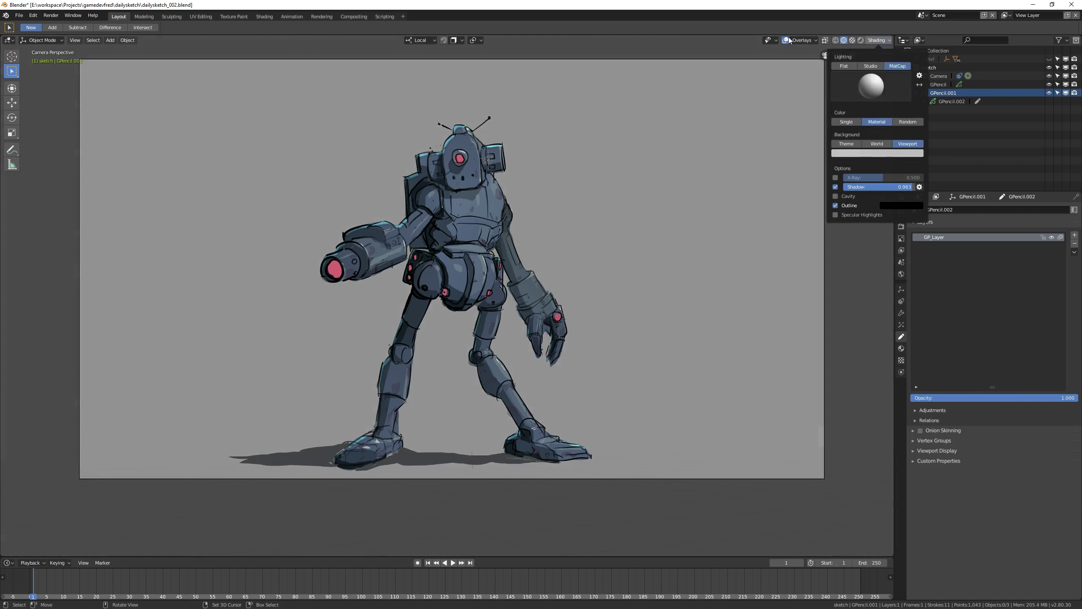
- Hide the viewport overlays and set the viewport background color to dark grey
{"action": "left_click", "coordinate": [786, 41]}
{"action": "left_click", "coordinate": [878, 41]}
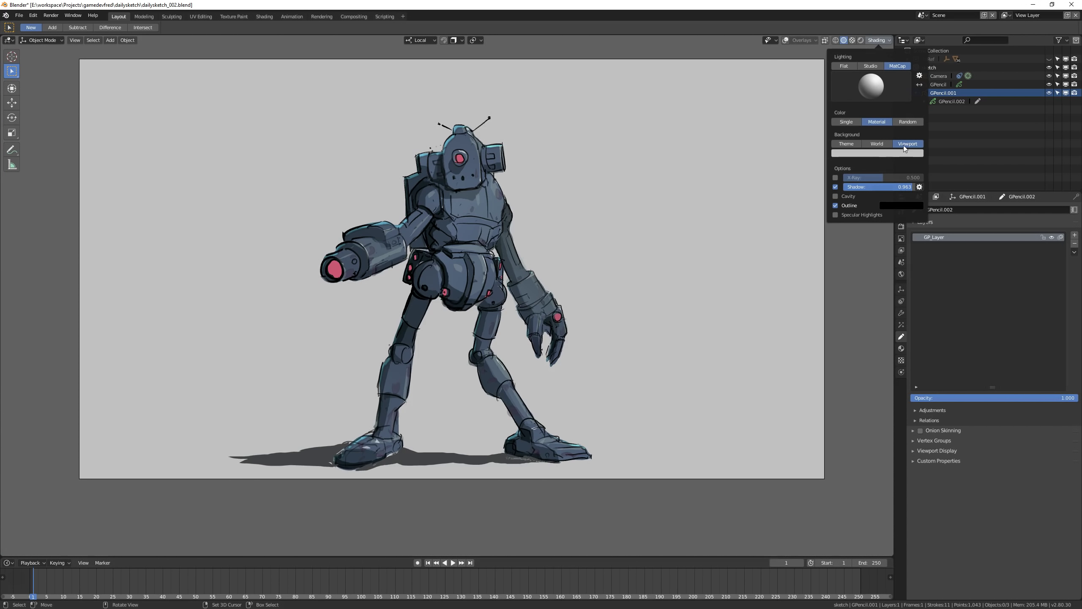
{"action": "left_click", "coordinate": [884, 154]}
{"action": "left_click_drag", "start_coordinate": [903, 98], "coordinate": [904, 80]}
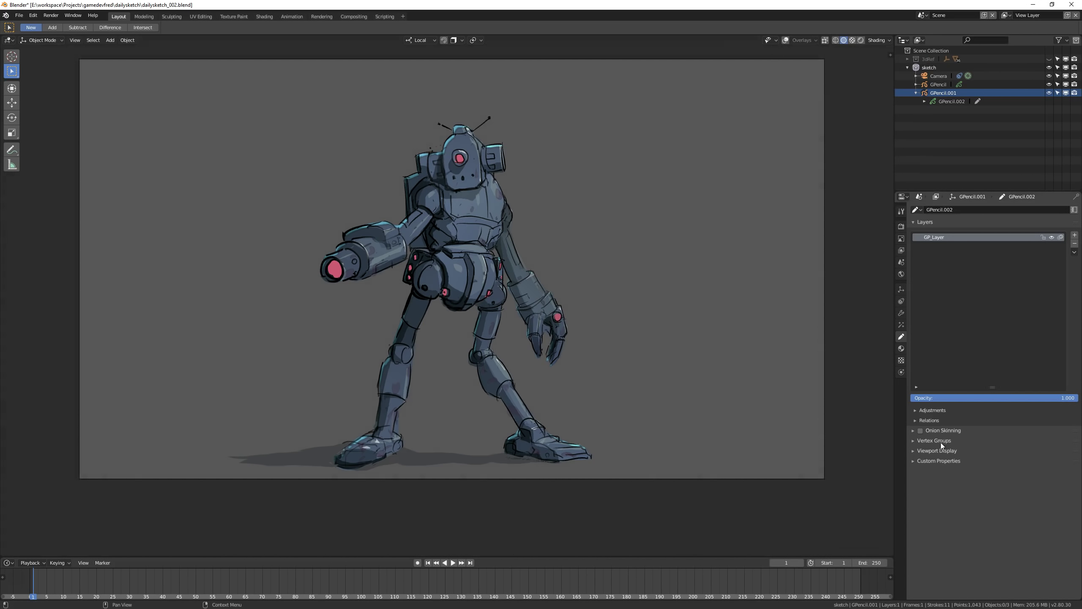
- Show the material settings of GPencil.001
{"action": "left_click", "coordinate": [911, 451]}
{"action": "left_click", "coordinate": [913, 452]}
{"action": "left_click", "coordinate": [902, 349]}
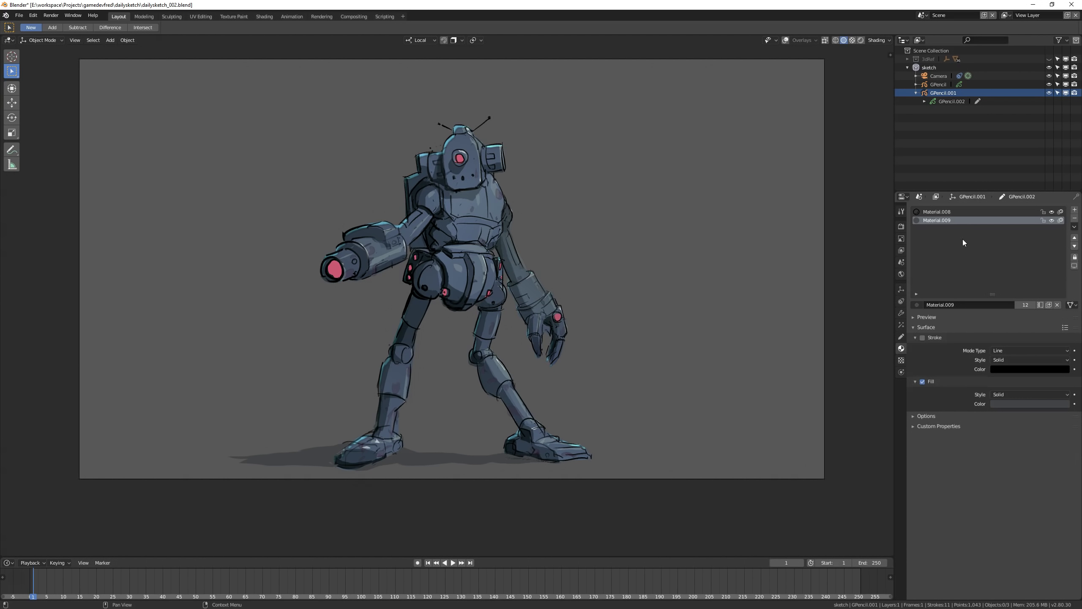
{"action": "left_click", "coordinate": [1043, 212]}
{"action": "left_click", "coordinate": [1043, 220]}
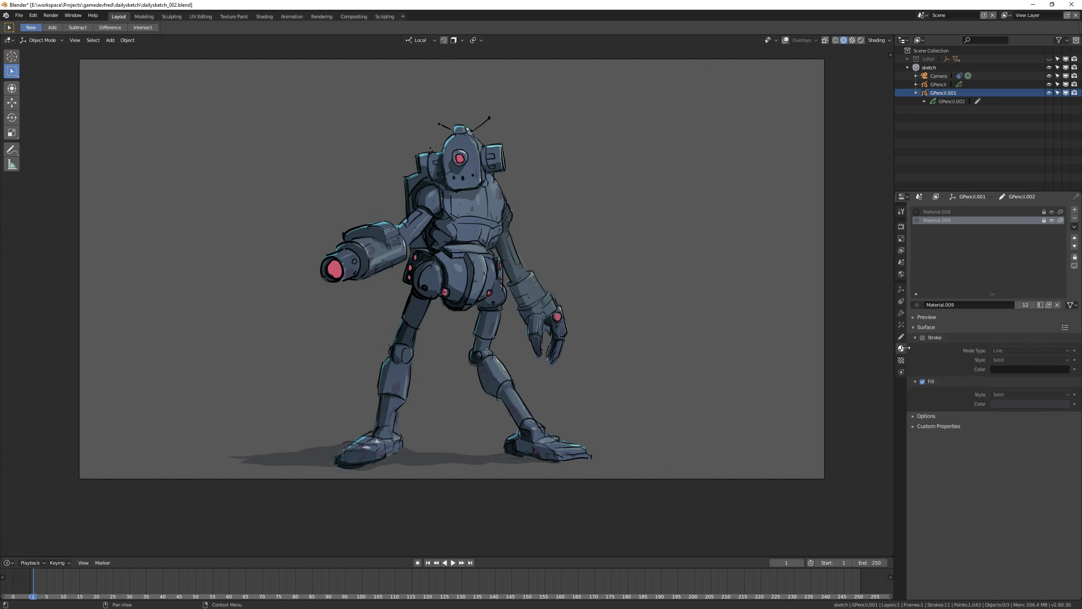
{"action": "left_click_drag", "start_coordinate": [1043, 220], "coordinate": [1044, 211]}
- Darken the fill color of Material.009 so the cast shadow stands out against the dark grey background
{"action": "left_click", "coordinate": [1030, 369]}
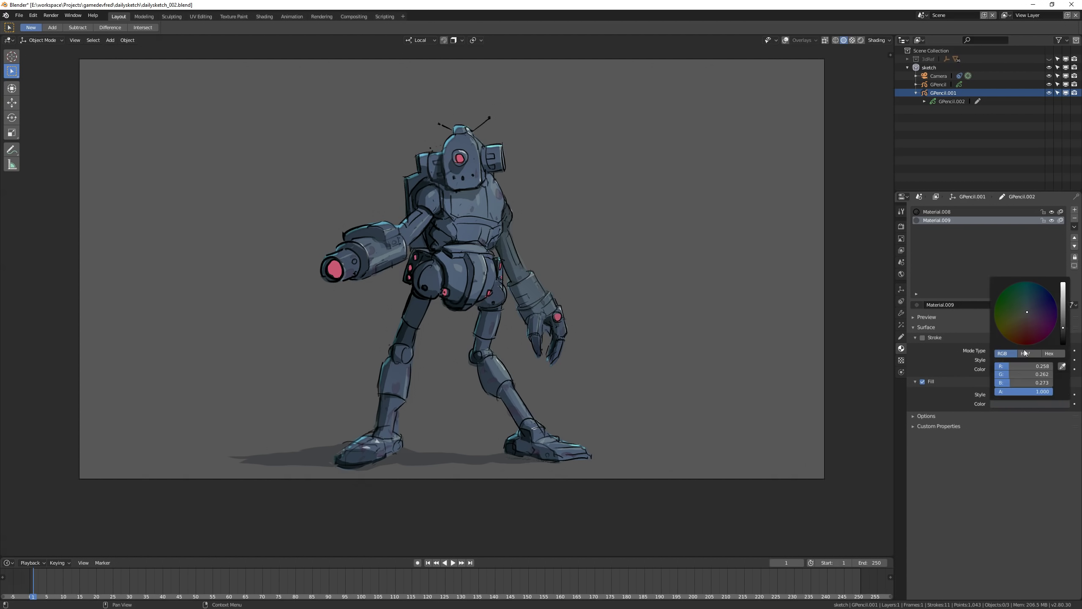
{"action": "left_click_drag", "start_coordinate": [1063, 327], "coordinate": [1063, 335]}
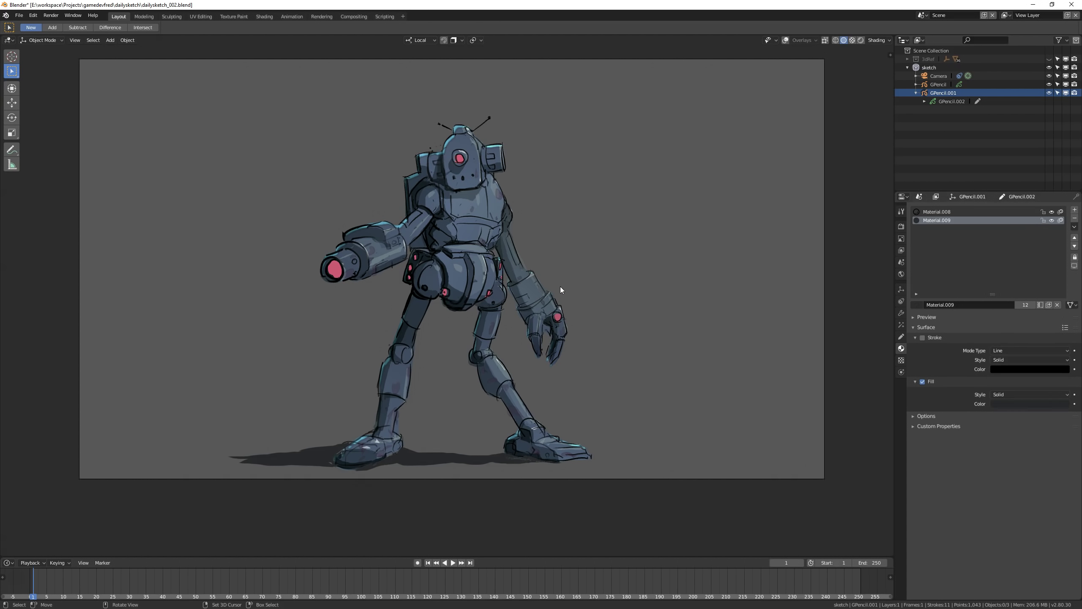
- Inspect the robot's strokes from other angles and return to the camera view with the Camera object selected
{"action": "middle_click_drag", "start_coordinate": [597, 300], "coordinate": [513, 317]}
{"action": "mouse_move", "coordinate": [316, 327]}
{"action": "middle_mouse_down"}
{"action": "mouse_move", "coordinate": [543, 268]}
{"action": "mouse_move", "coordinate": [489, 293]}
{"action": "mouse_move", "coordinate": [333, 291]}
{"action": "mouse_move", "coordinate": [569, 287]}
{"action": "middle_mouse_up"}
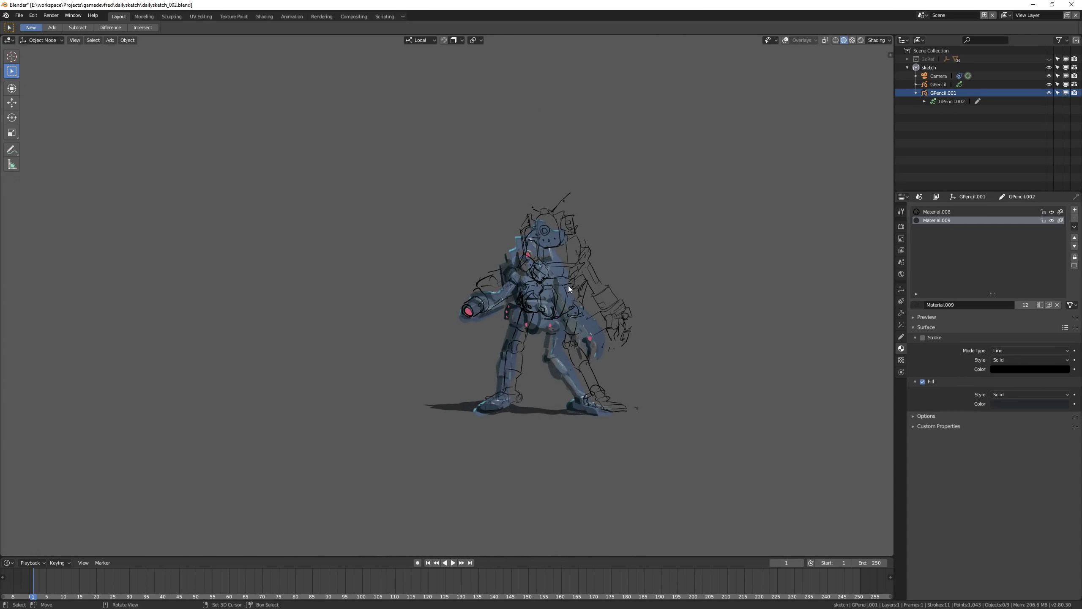
{"action": "mouse_move", "coordinate": [706, 196]}
{"action": "middle_mouse_down"}
{"action": "mouse_move", "coordinate": [715, 185]}
{"action": "mouse_move", "coordinate": [701, 191]}
{"action": "middle_mouse_up"}
{"action": "left_click", "coordinate": [938, 76]}
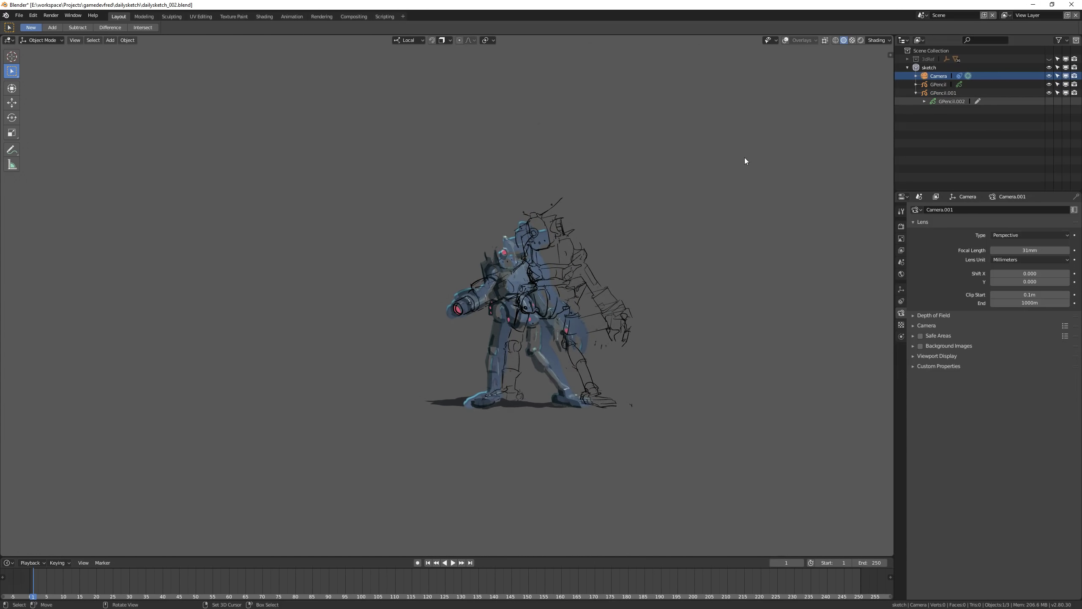
{"action": "key", "text": "KP_0"}
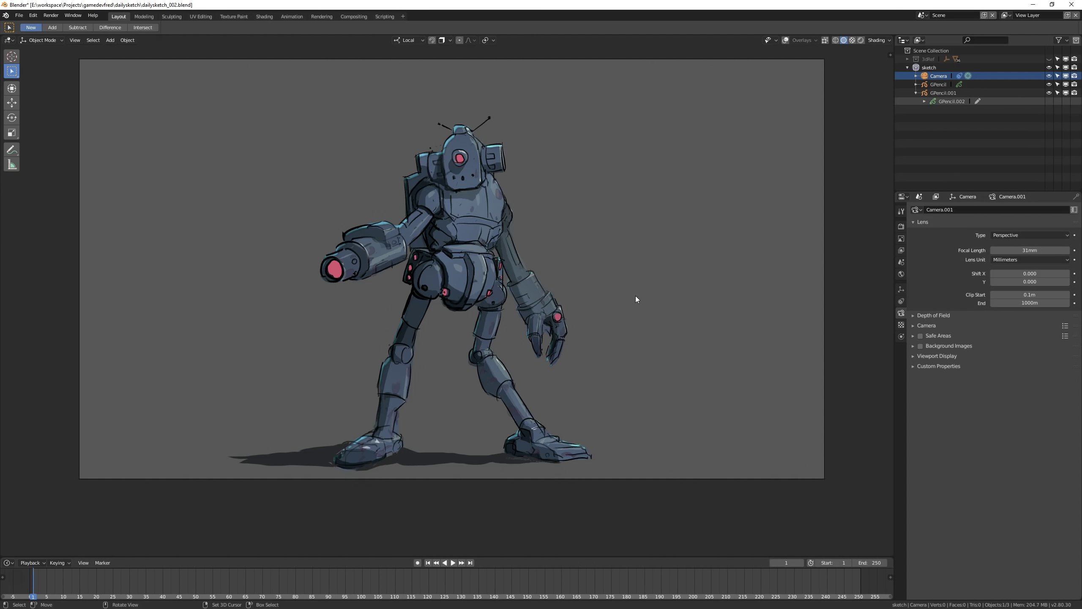